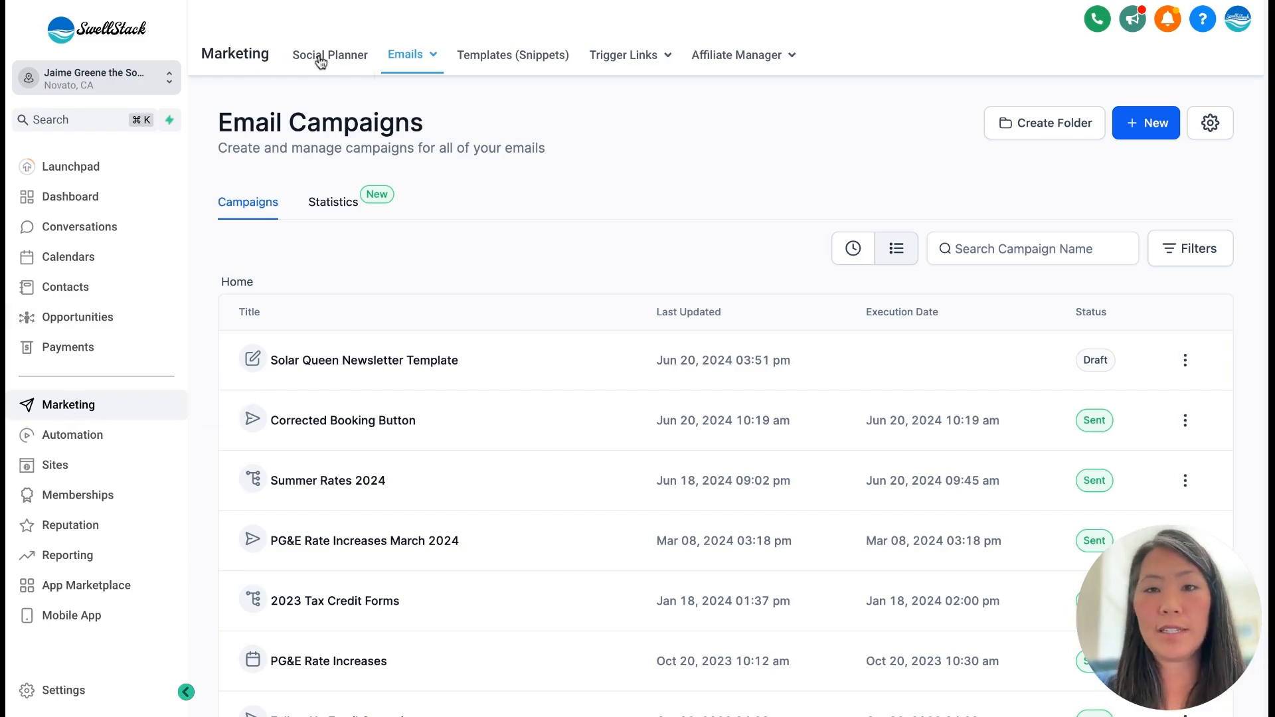
Step: Look through the list of existing email campaigns and their statuses
{"action": "mouse_move", "coordinate": [404, 62]}
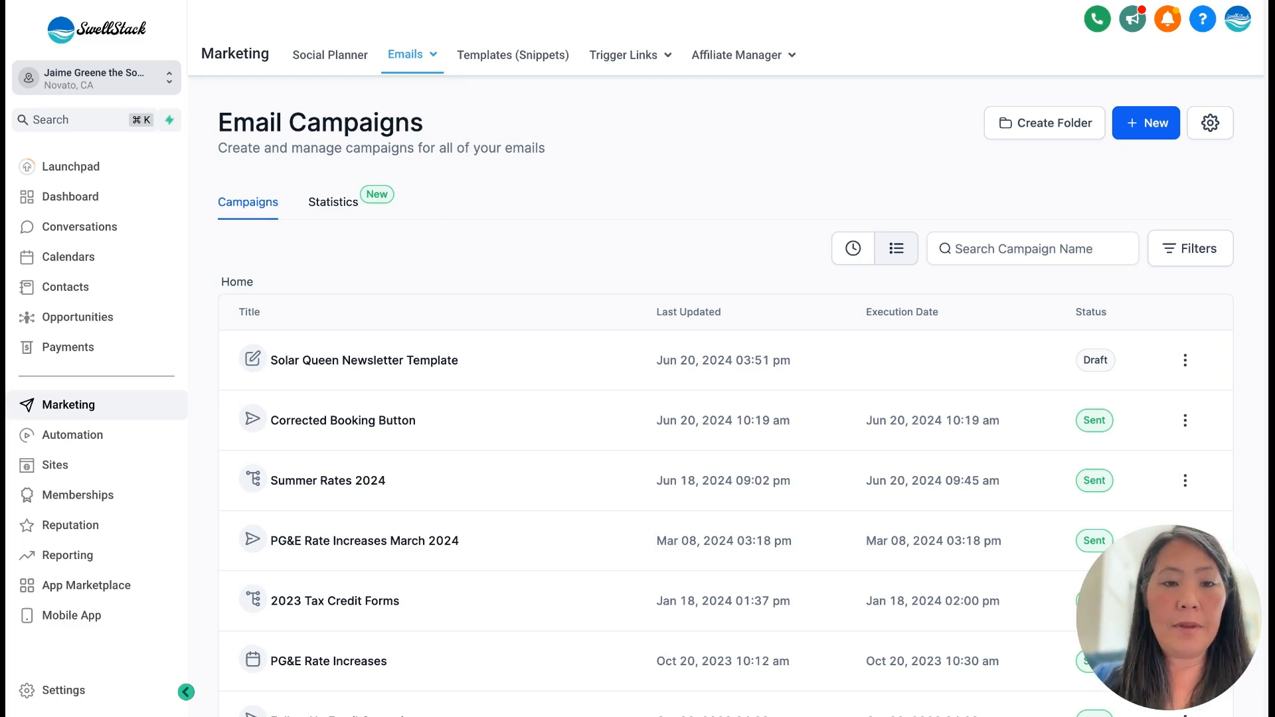
{"action": "scroll", "coordinate": [740, 397], "scroll_direction": "down", "scroll_amount": 1}
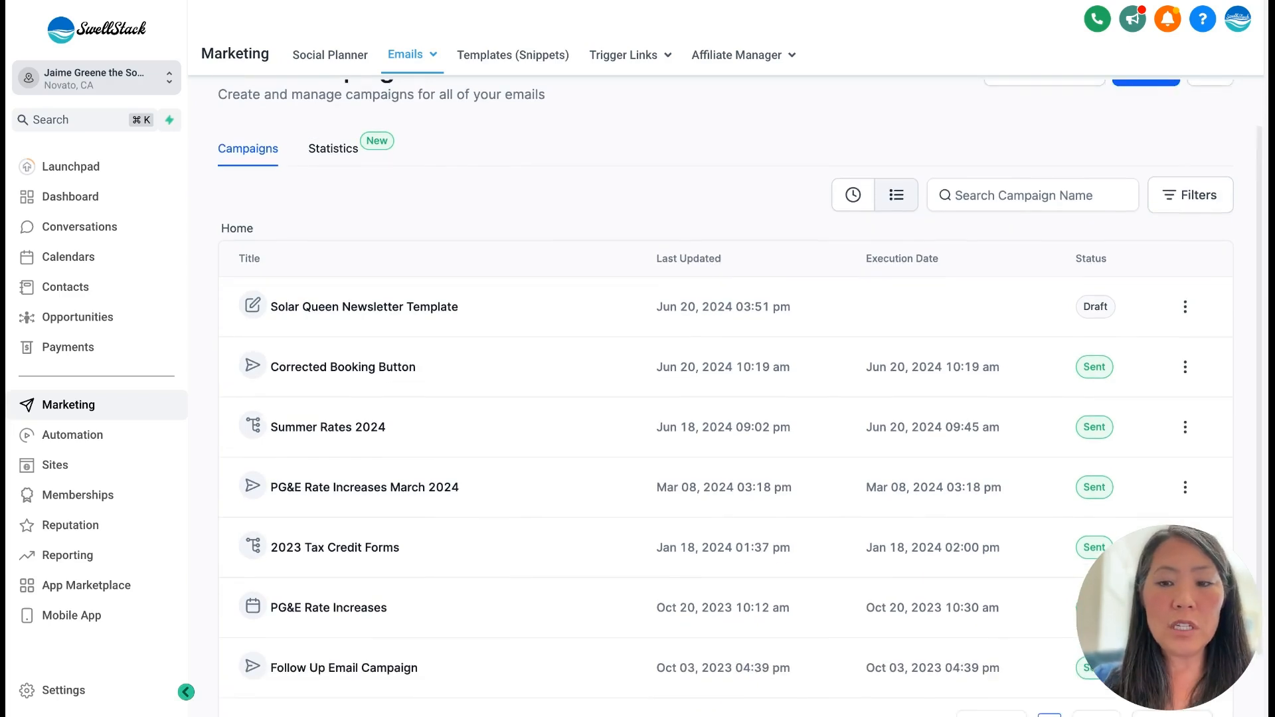
{"action": "scroll", "coordinate": [457, 445], "scroll_direction": "down", "scroll_amount": 1}
{"action": "scroll", "coordinate": [458, 445], "scroll_direction": "up", "scroll_amount": 3}
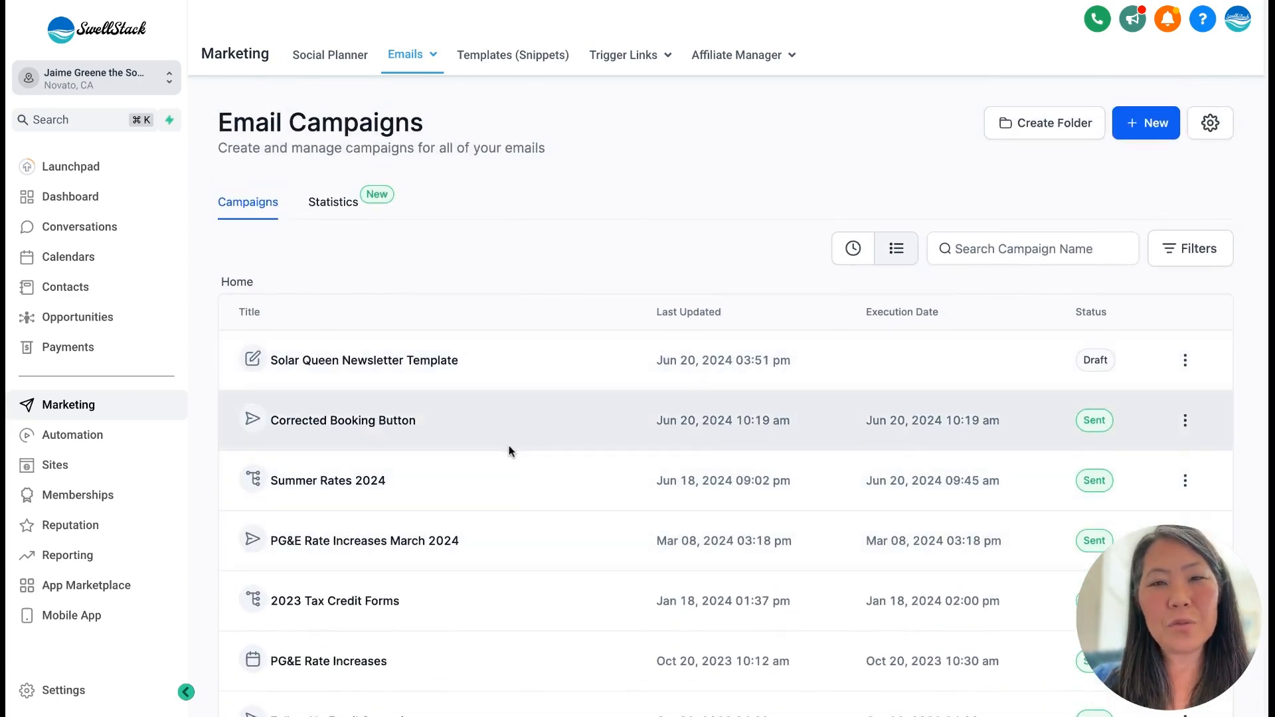
{"action": "scroll", "coordinate": [509, 452], "scroll_direction": "down", "scroll_amount": 2}
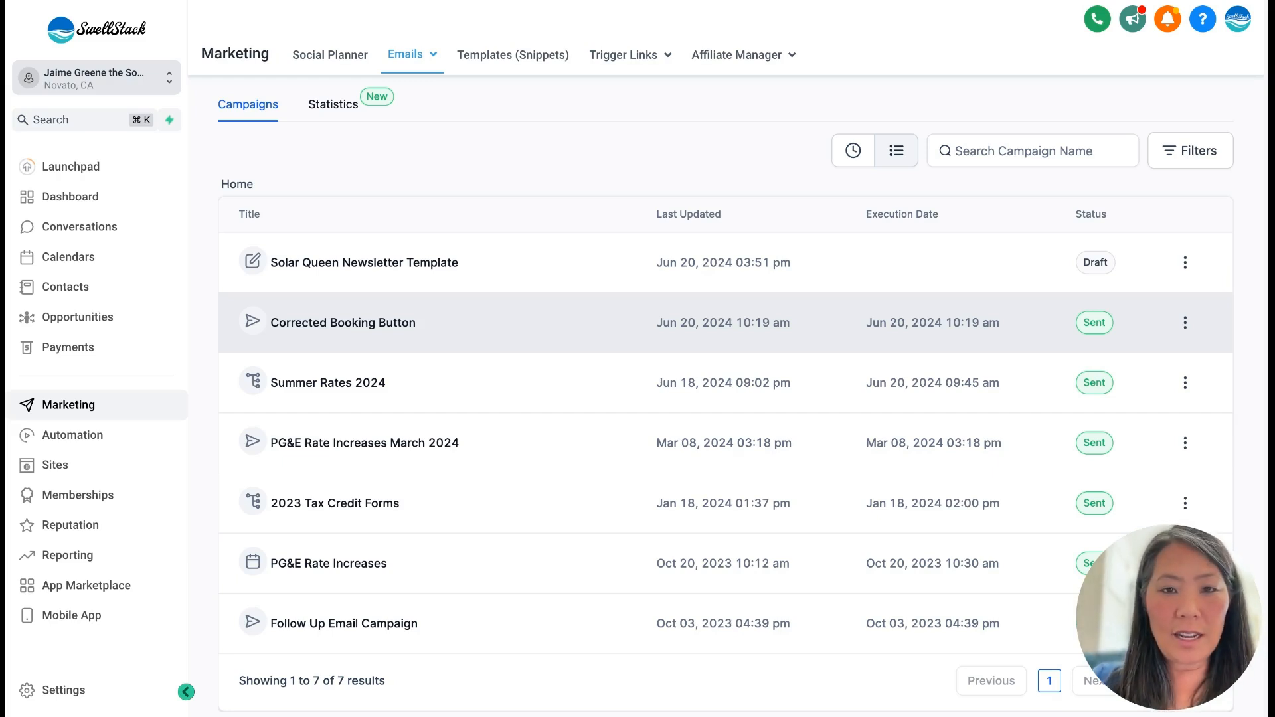
{"action": "scroll", "coordinate": [730, 465], "scroll_direction": "up", "scroll_amount": 3}
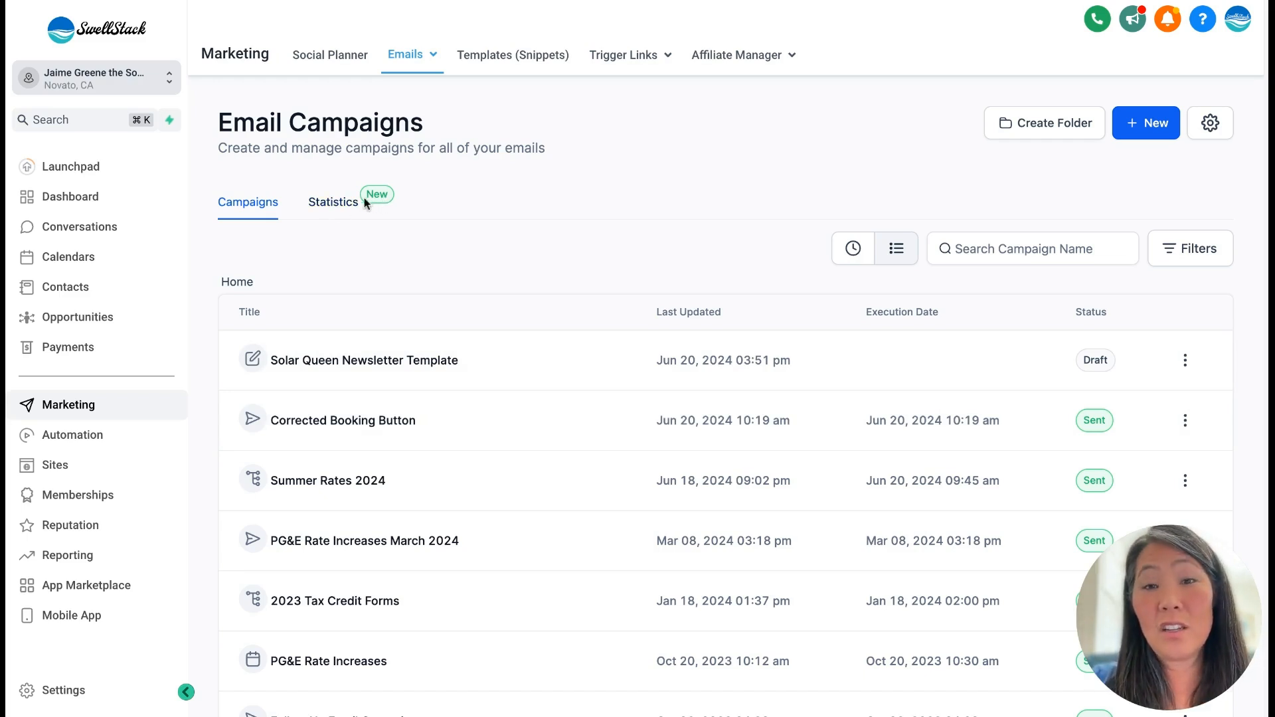
Step: Open the email campaign statistics and examine the conversion and engagement summaries for the last 7 days
{"action": "left_click", "coordinate": [337, 206]}
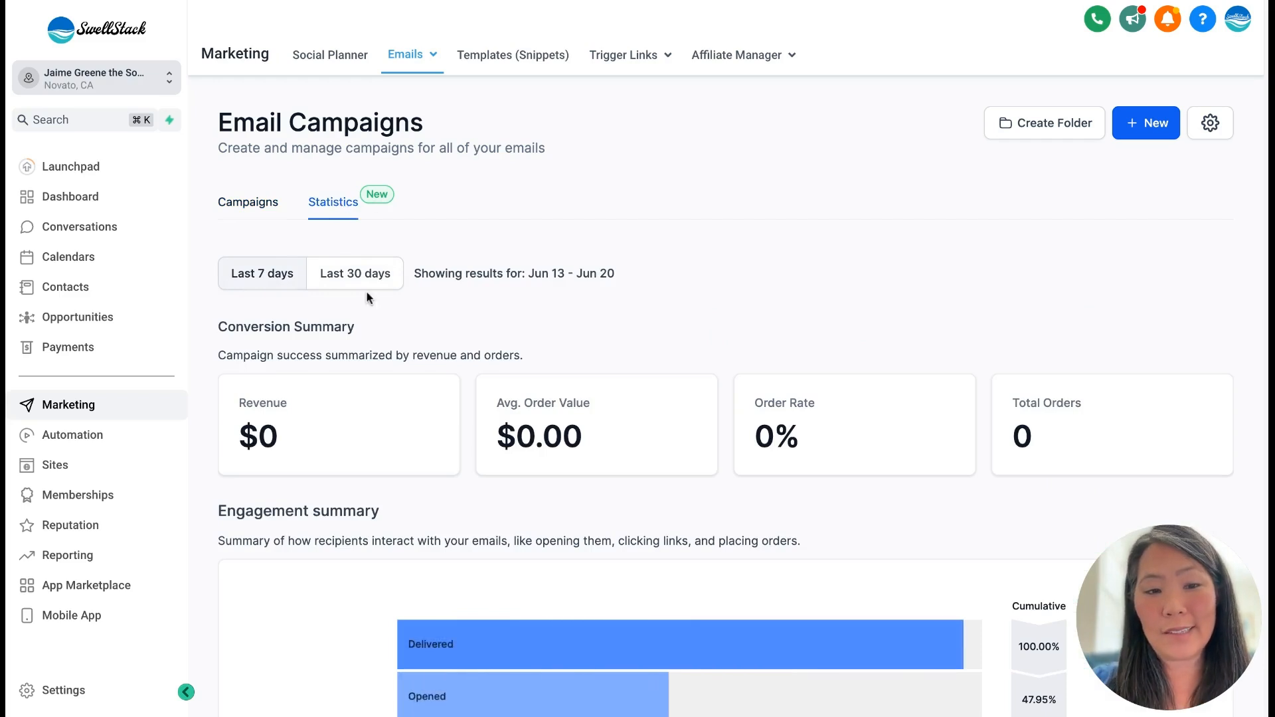
{"action": "scroll", "coordinate": [299, 303], "scroll_direction": "down", "scroll_amount": 2}
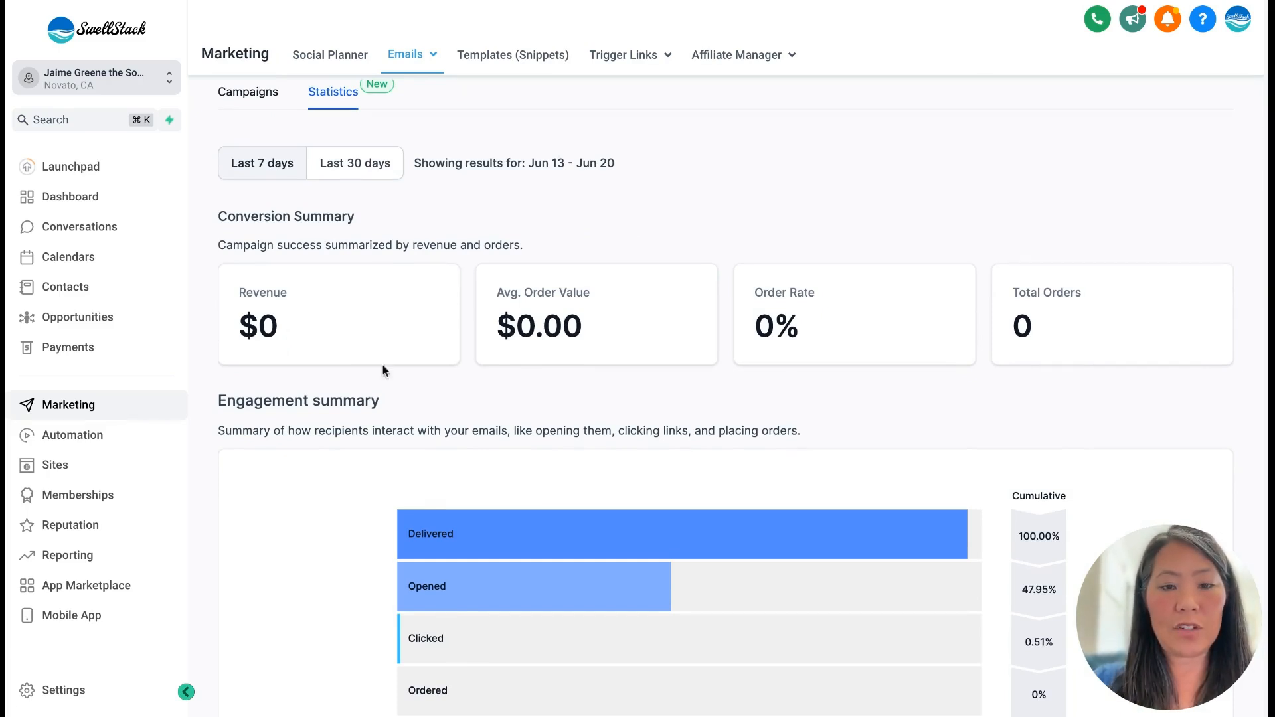
{"action": "scroll", "coordinate": [390, 342], "scroll_direction": "down", "scroll_amount": 1}
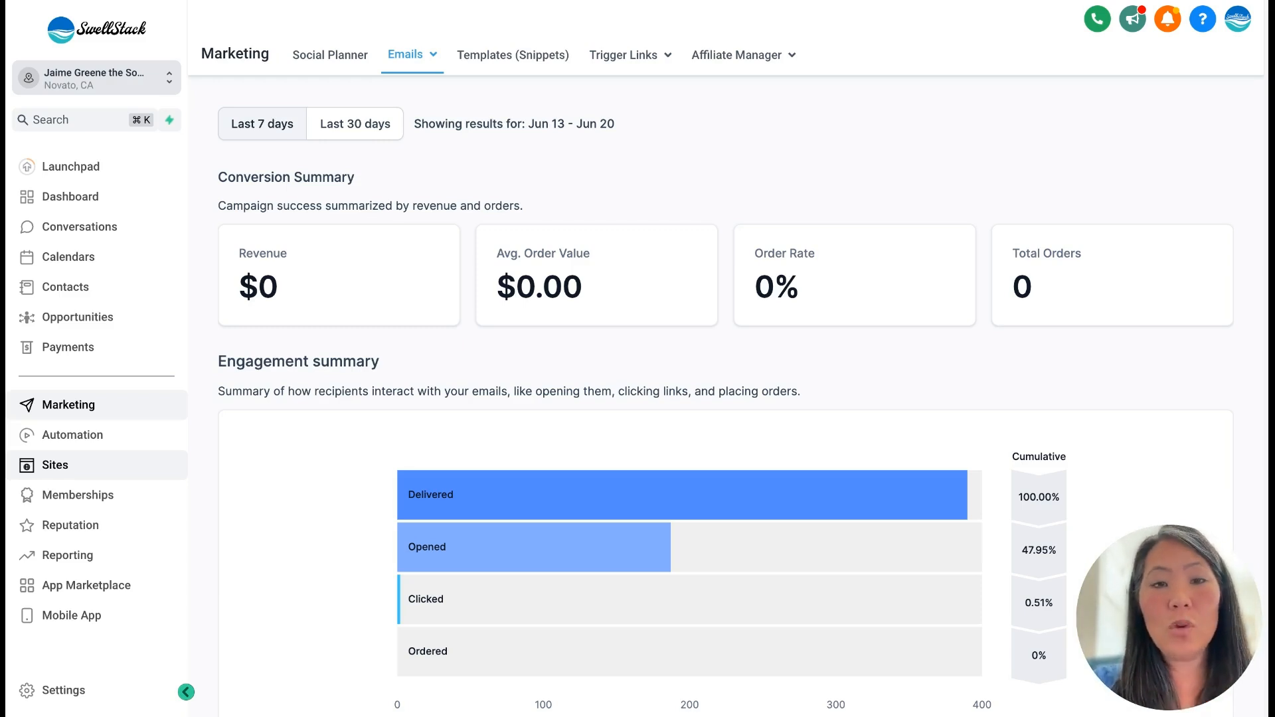
{"action": "scroll", "coordinate": [259, 569], "scroll_direction": "down", "scroll_amount": 2}
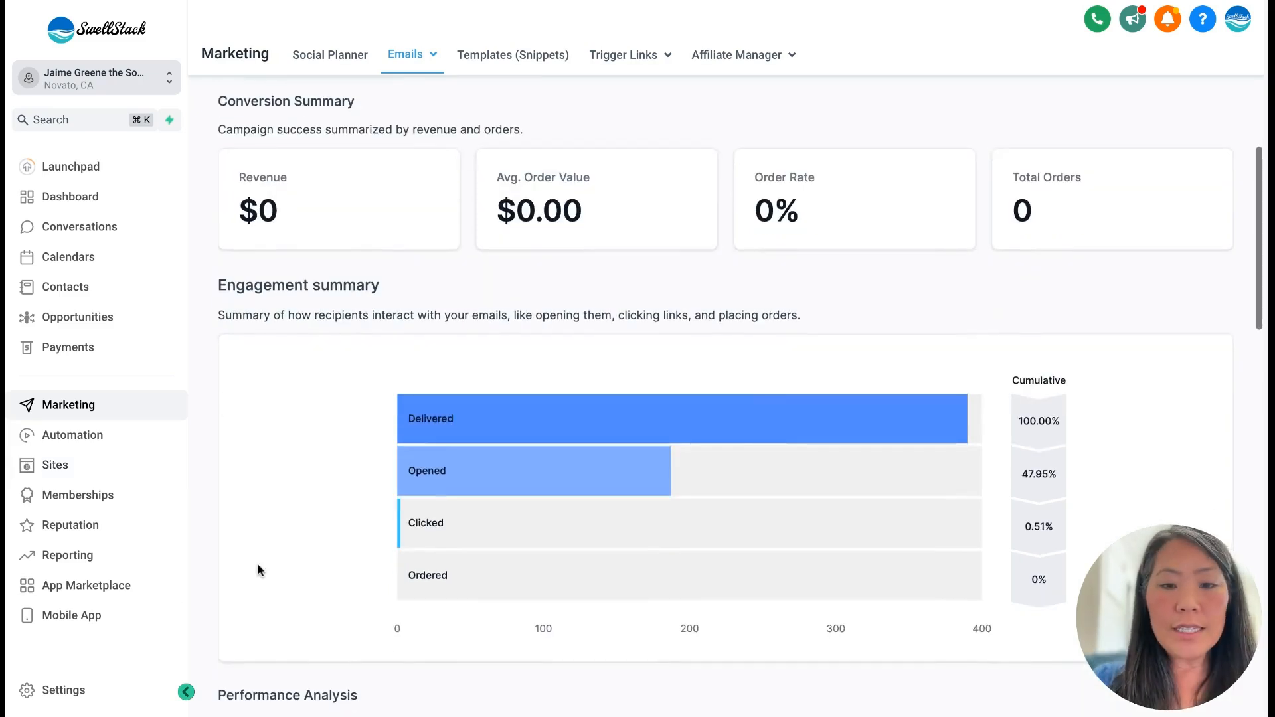
{"action": "scroll", "coordinate": [442, 262], "scroll_direction": "down", "scroll_amount": 1}
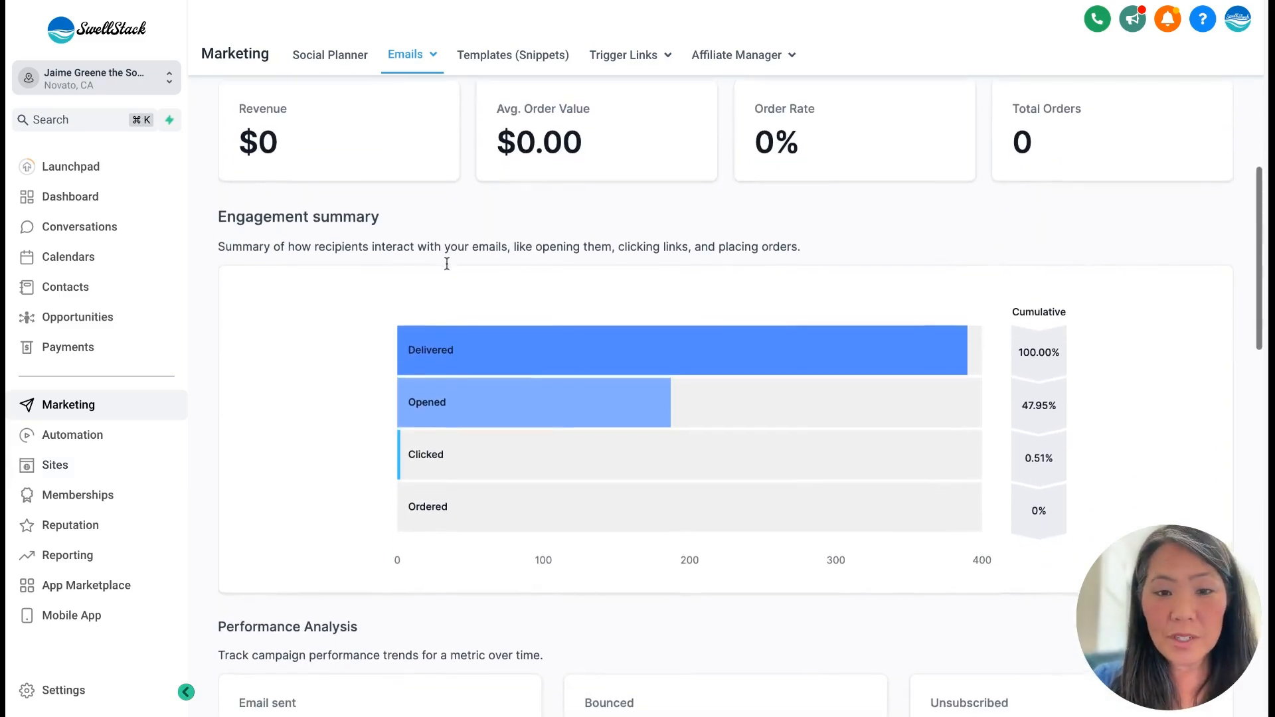
{"action": "mouse_move", "coordinate": [480, 370]}
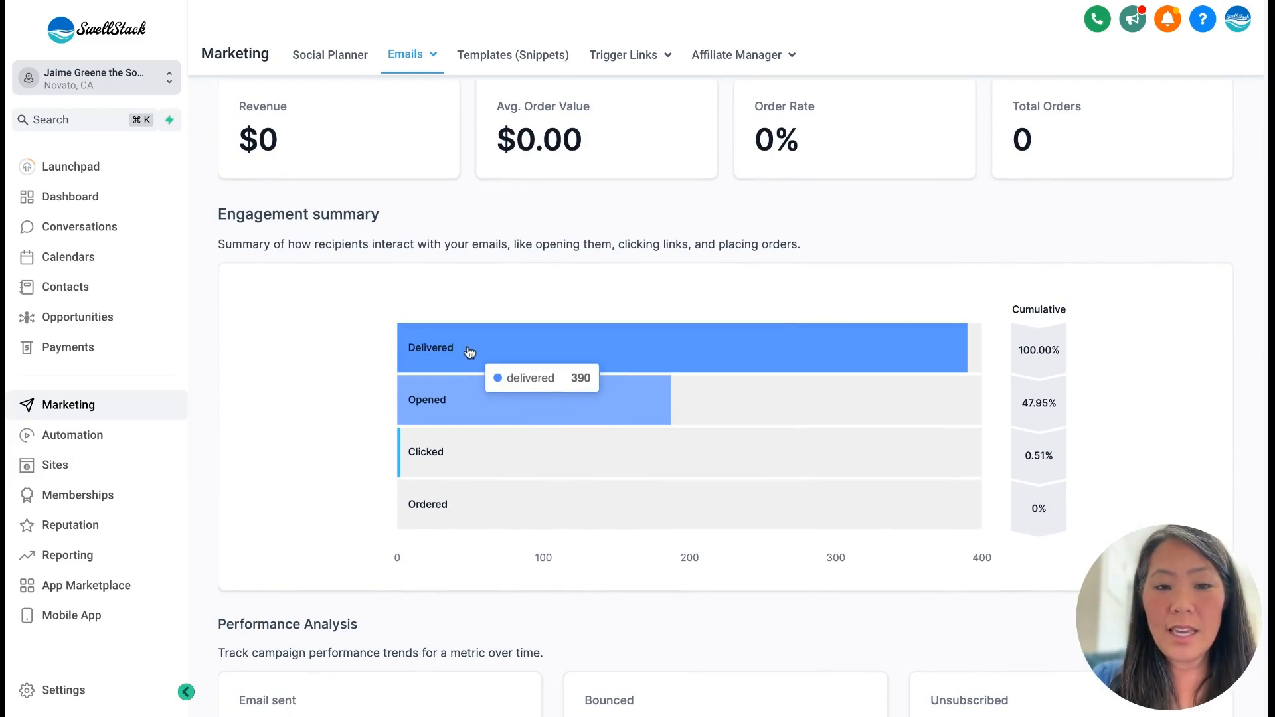
{"action": "scroll", "coordinate": [469, 352], "scroll_direction": "down", "scroll_amount": 1}
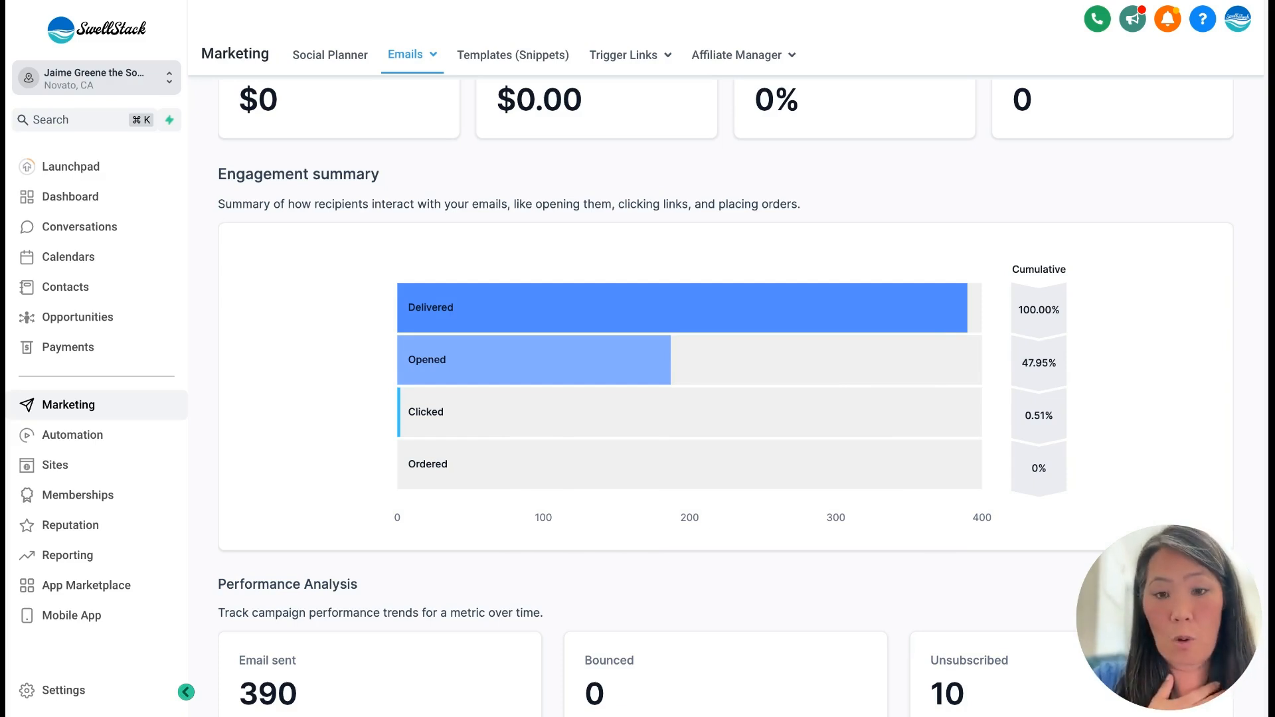
{"action": "scroll", "coordinate": [1040, 368], "scroll_direction": "down", "scroll_amount": 1}
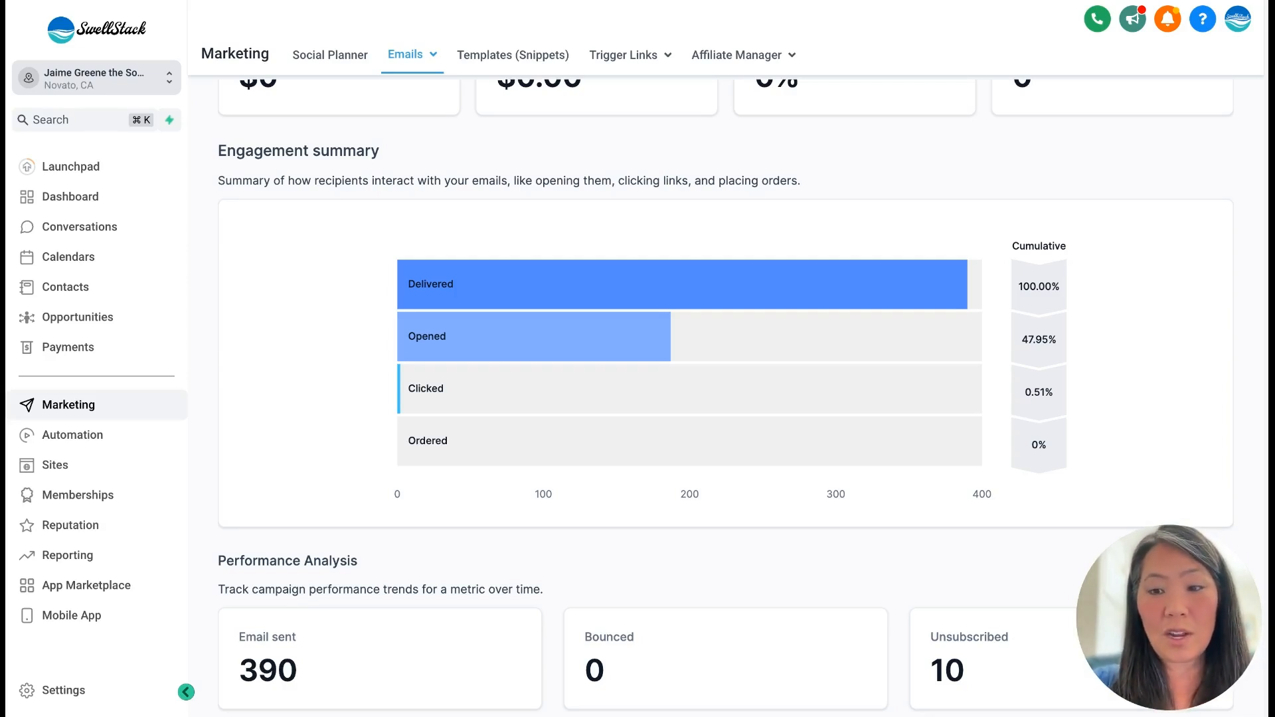
Step: Examine the performance analysis, the top performing emails and the most recent emails in the campaign statistics
{"action": "scroll", "coordinate": [509, 332], "scroll_direction": "down", "scroll_amount": 5}
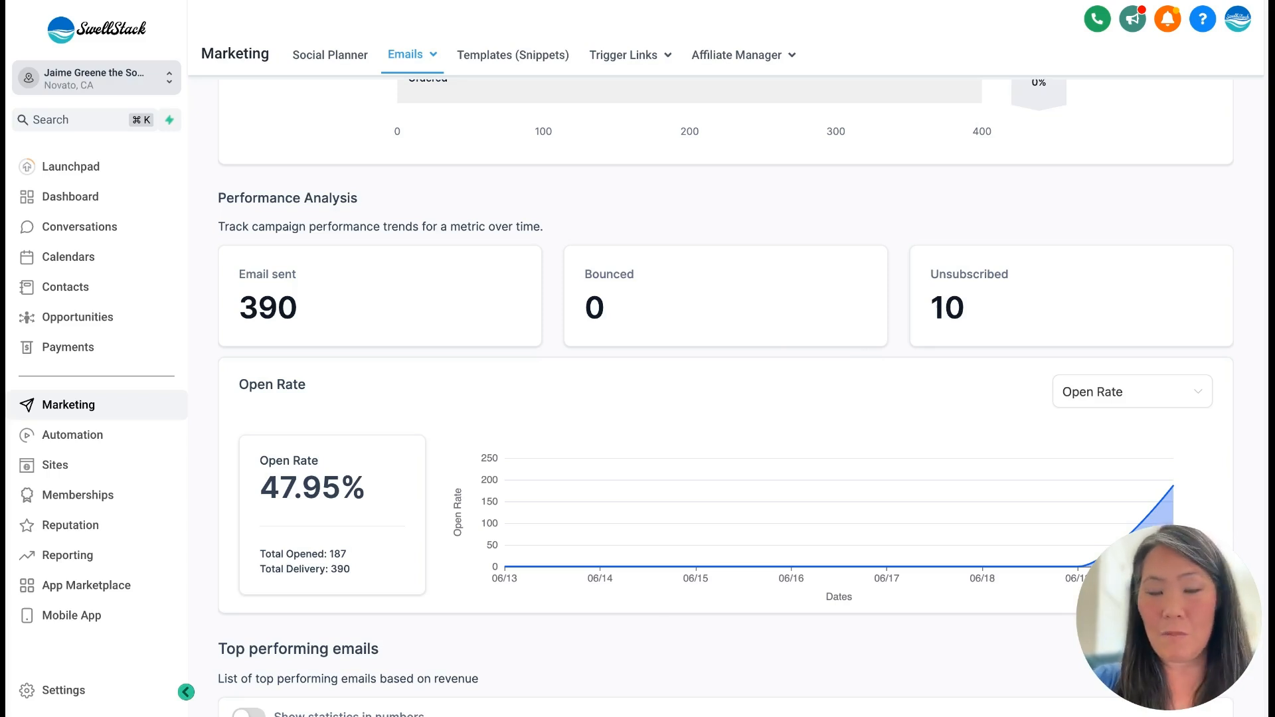
{"action": "scroll", "coordinate": [308, 399], "scroll_direction": "down", "scroll_amount": 2}
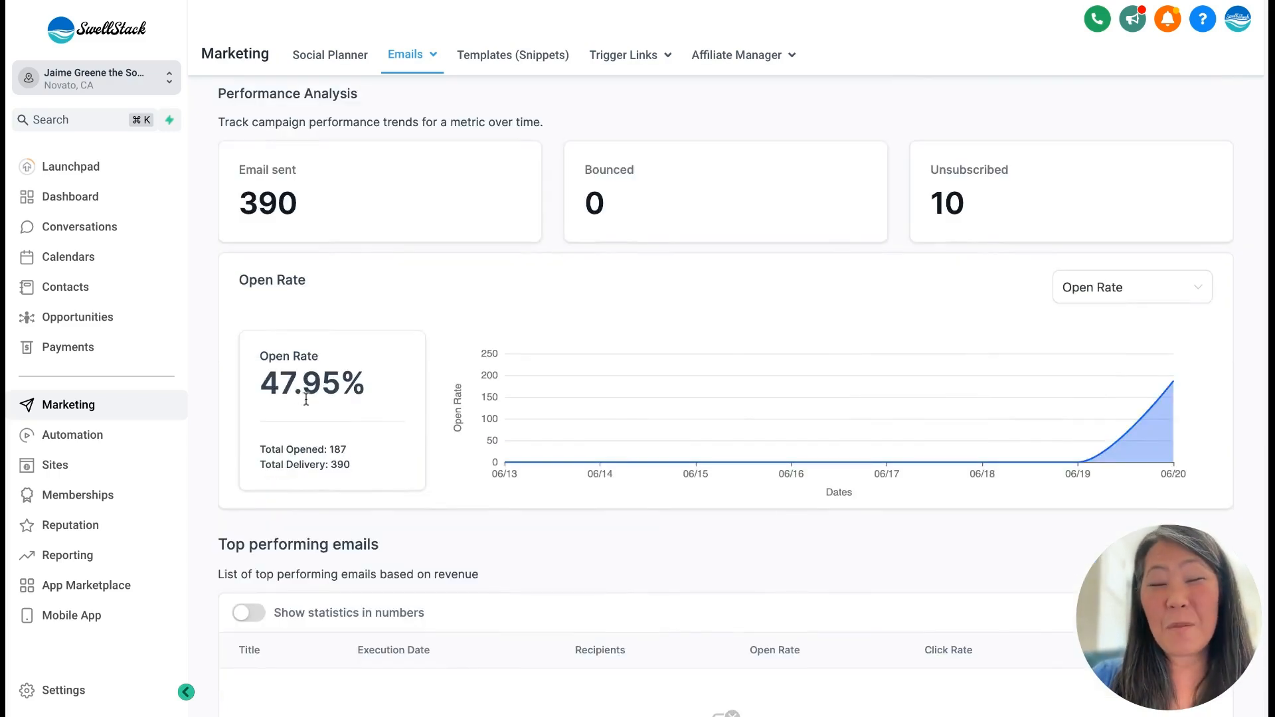
{"action": "scroll", "coordinate": [307, 399], "scroll_direction": "down", "scroll_amount": 8}
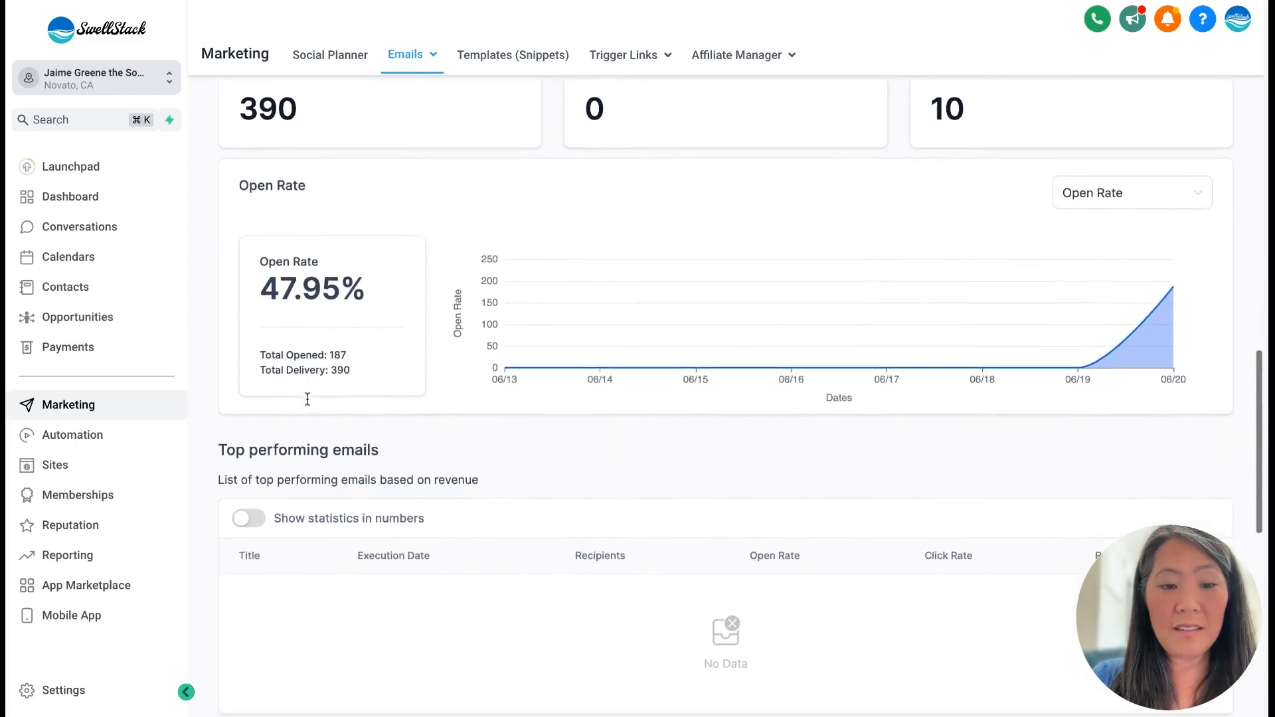
{"action": "scroll", "coordinate": [368, 492], "scroll_direction": "down", "scroll_amount": 5}
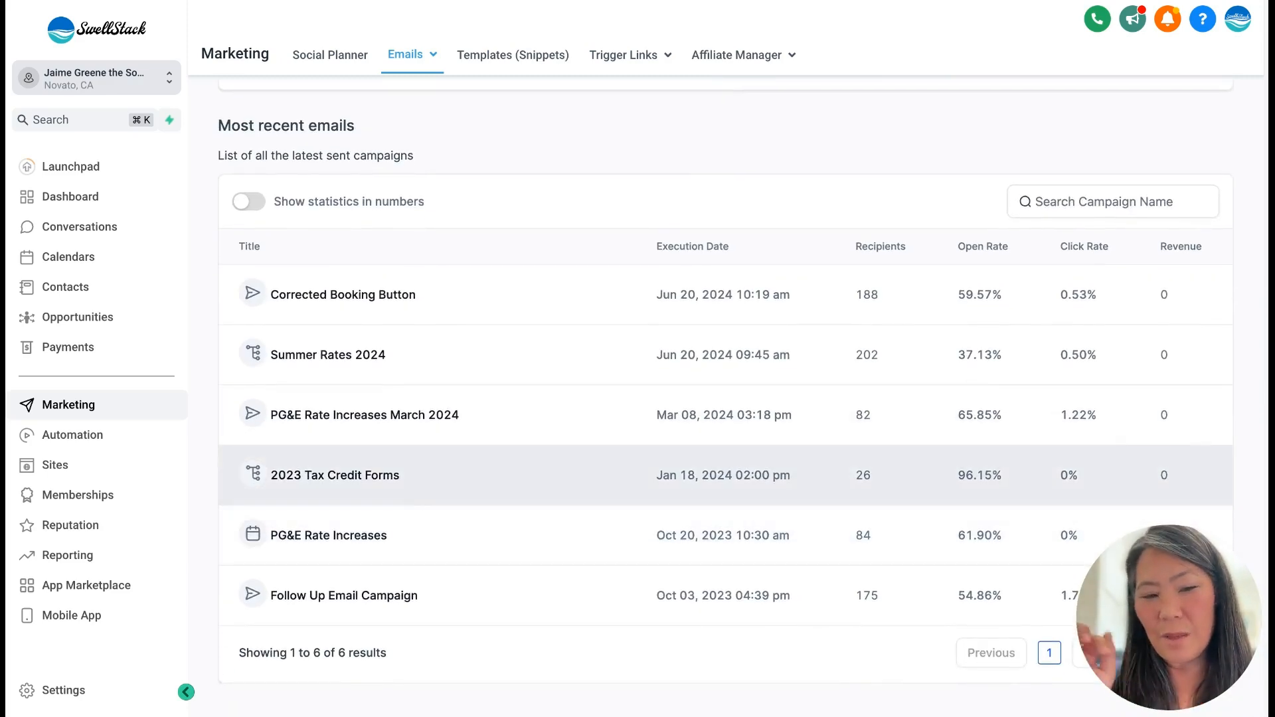
{"action": "scroll", "coordinate": [415, 498], "scroll_direction": "up", "scroll_amount": 12}
{"action": "scroll", "coordinate": [740, 401], "scroll_direction": "up", "scroll_amount": 8}
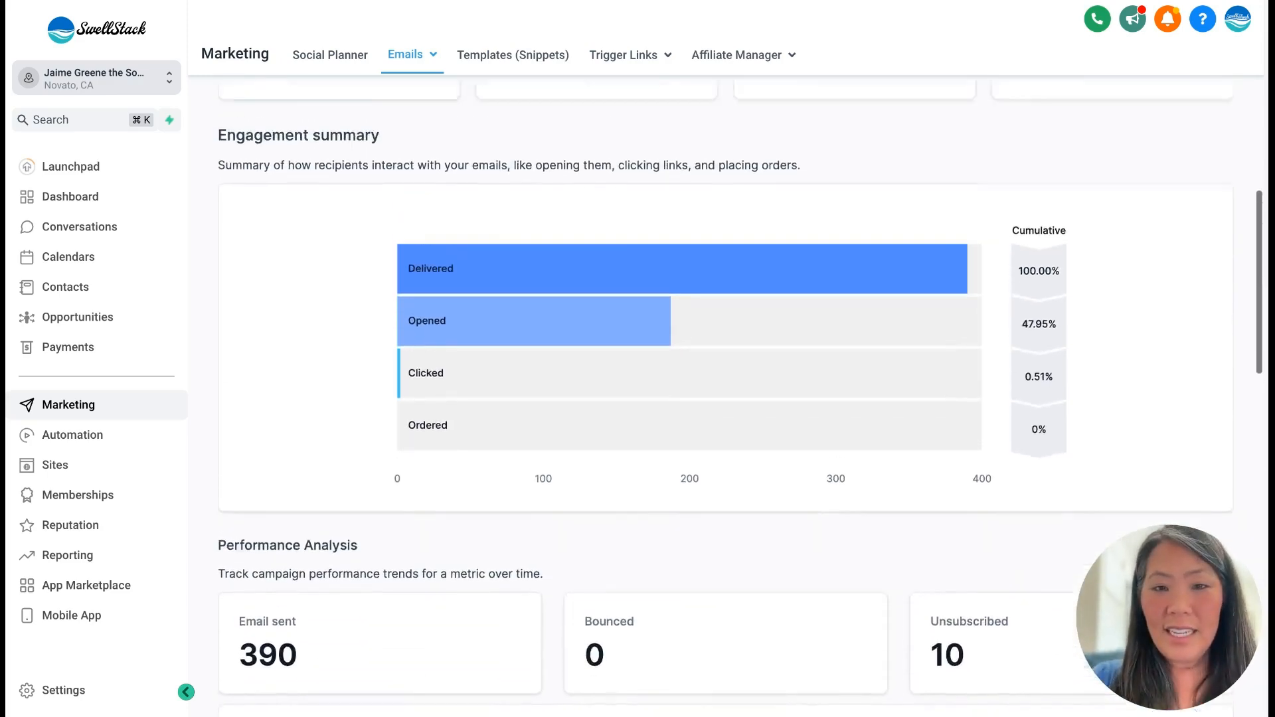
Step: Return to the campaign list and create a new email campaign from the Blank template in the Design Editor
{"action": "left_click", "coordinate": [271, 210]}
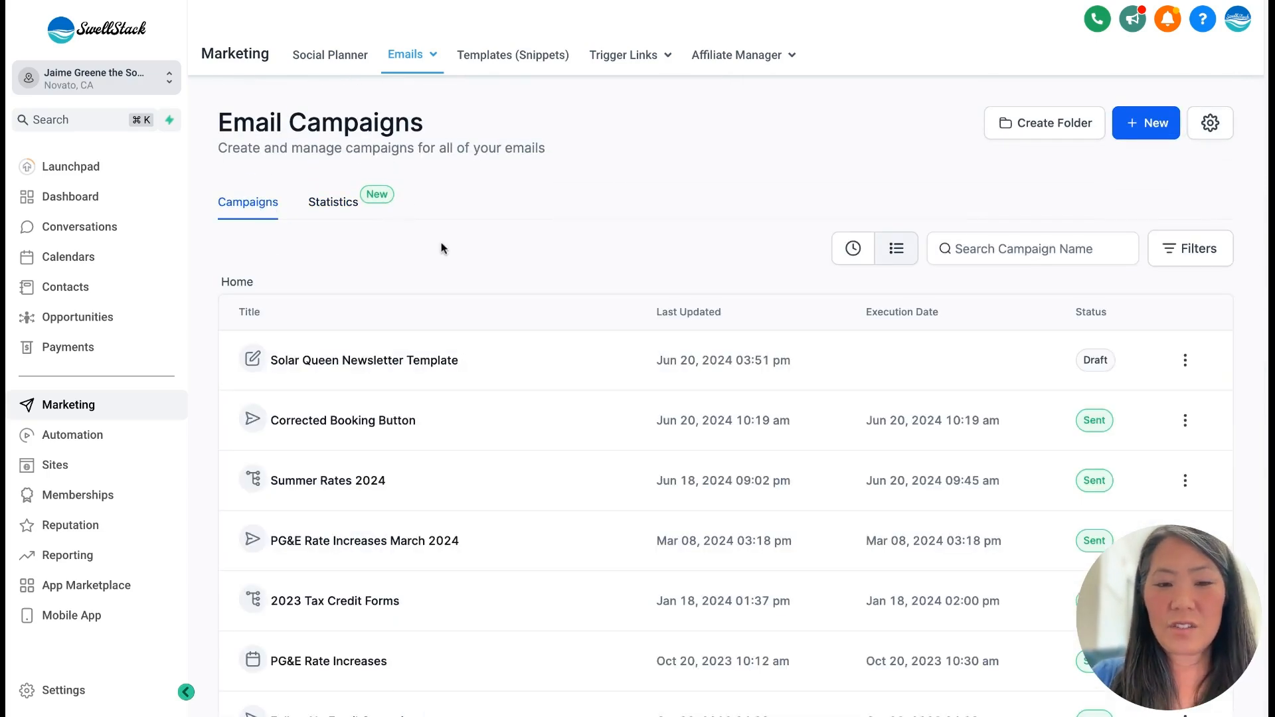
{"action": "scroll", "coordinate": [1077, 224], "scroll_direction": "down", "scroll_amount": 2}
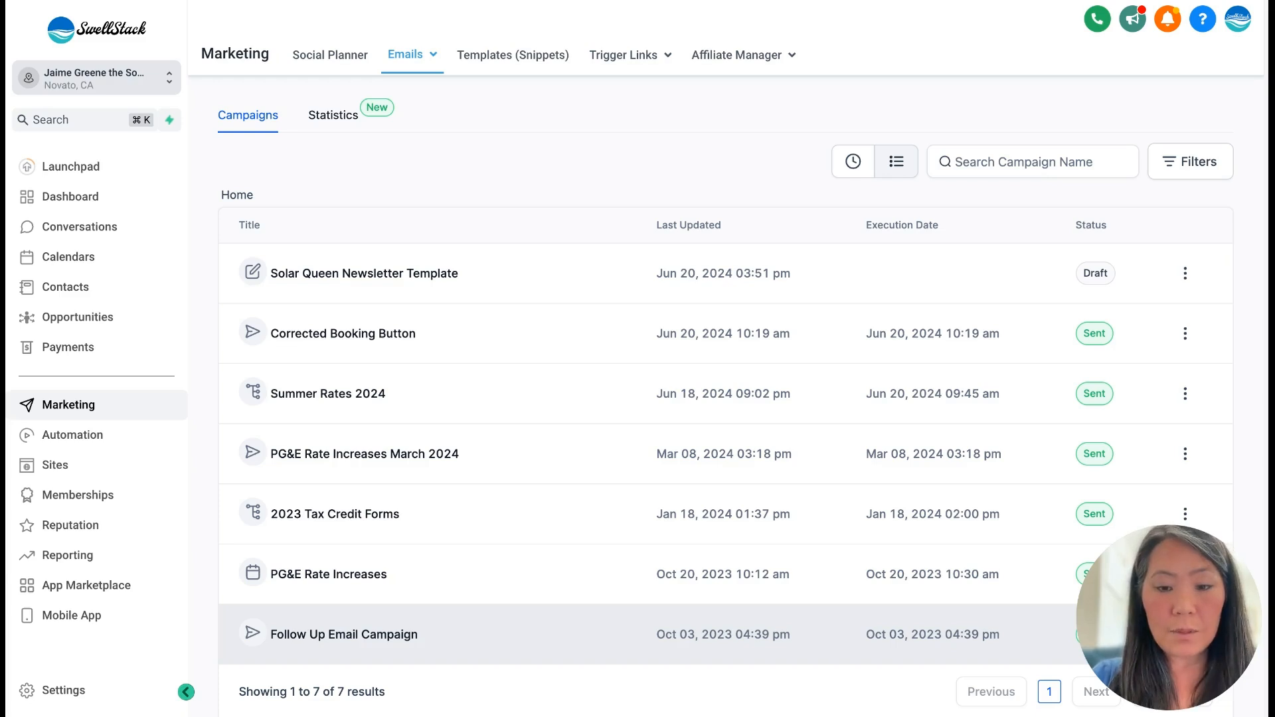
{"action": "scroll", "coordinate": [730, 465], "scroll_direction": "up", "scroll_amount": 2}
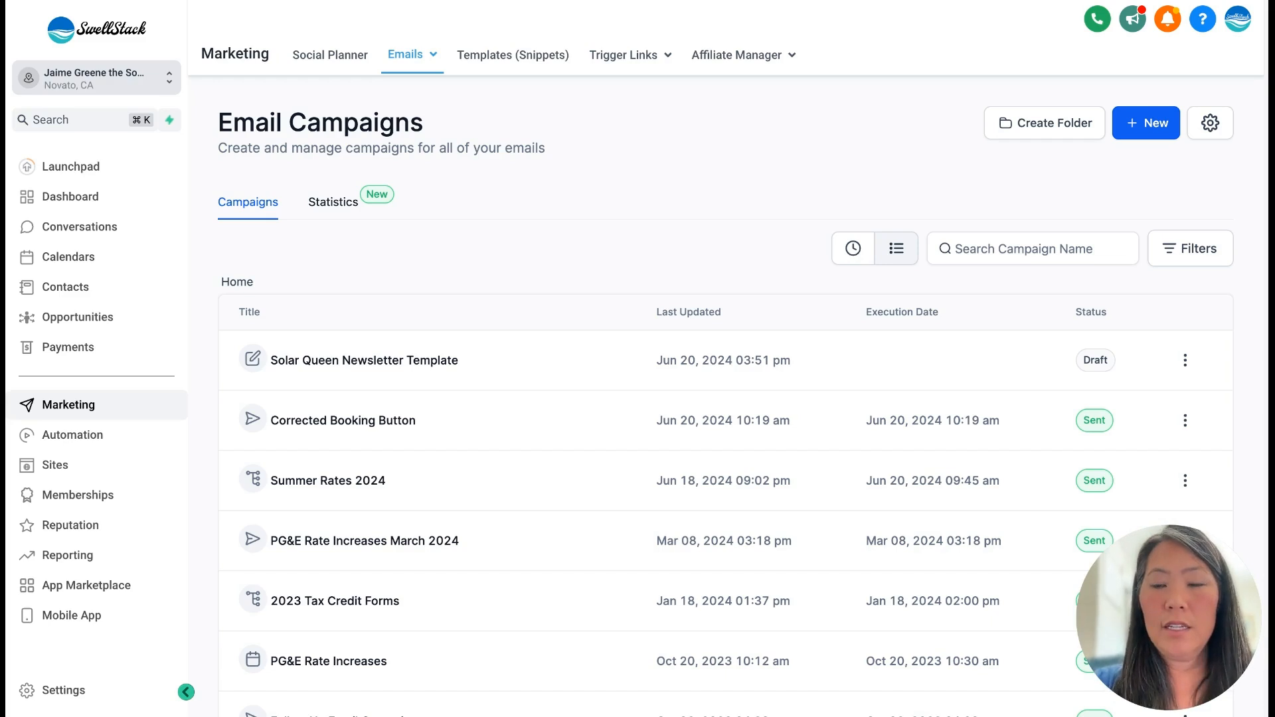
{"action": "left_click", "coordinate": [1147, 128]}
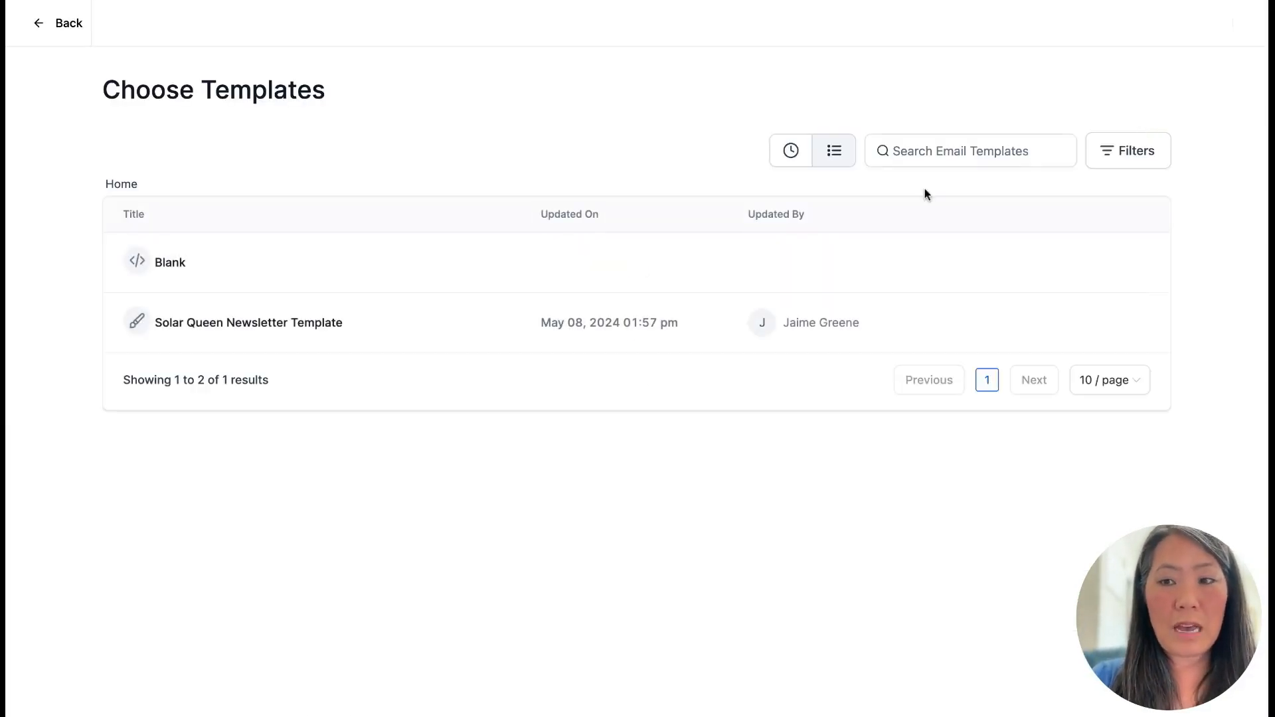
{"action": "left_click", "coordinate": [605, 262]}
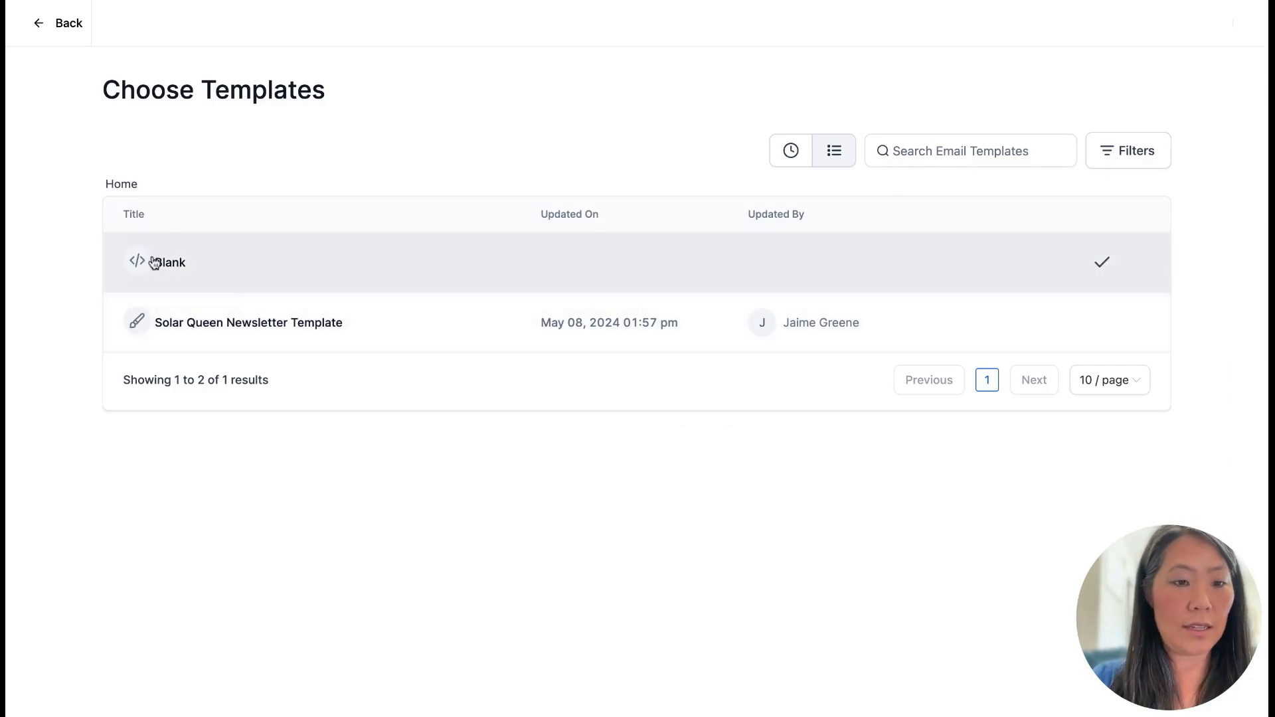
{"action": "left_click", "coordinate": [194, 268]}
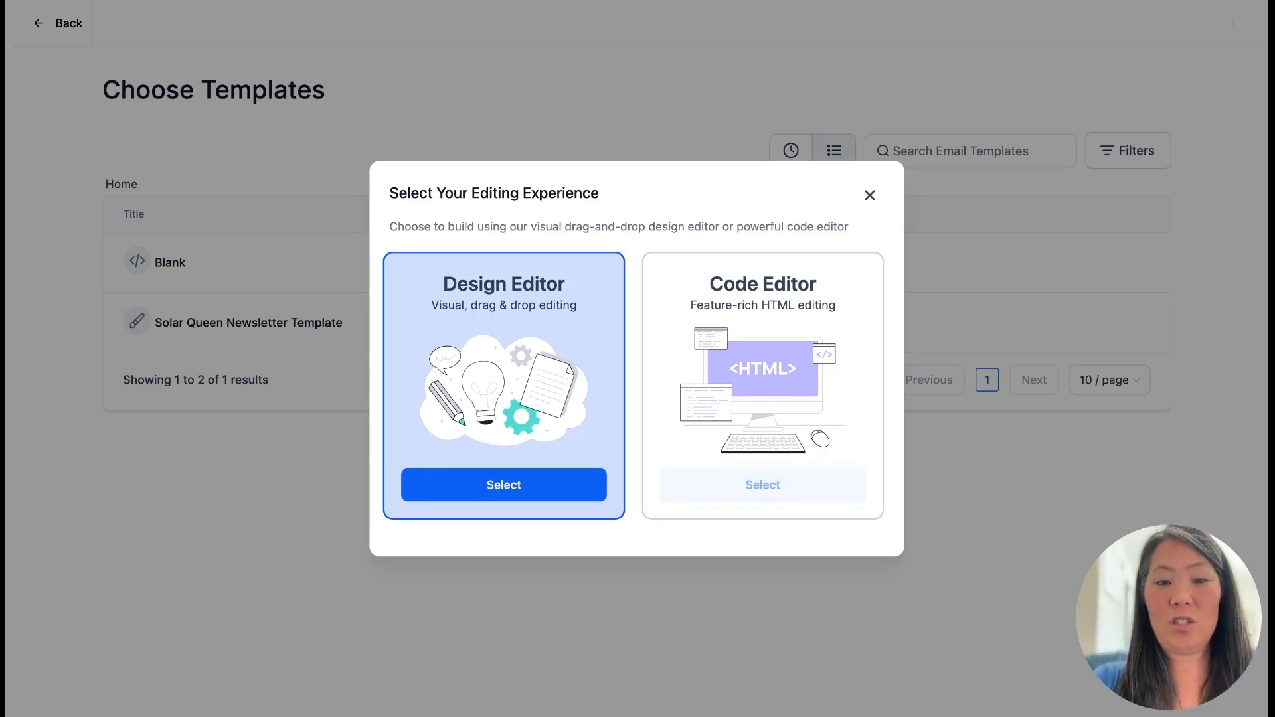
{"action": "left_click", "coordinate": [540, 484]}
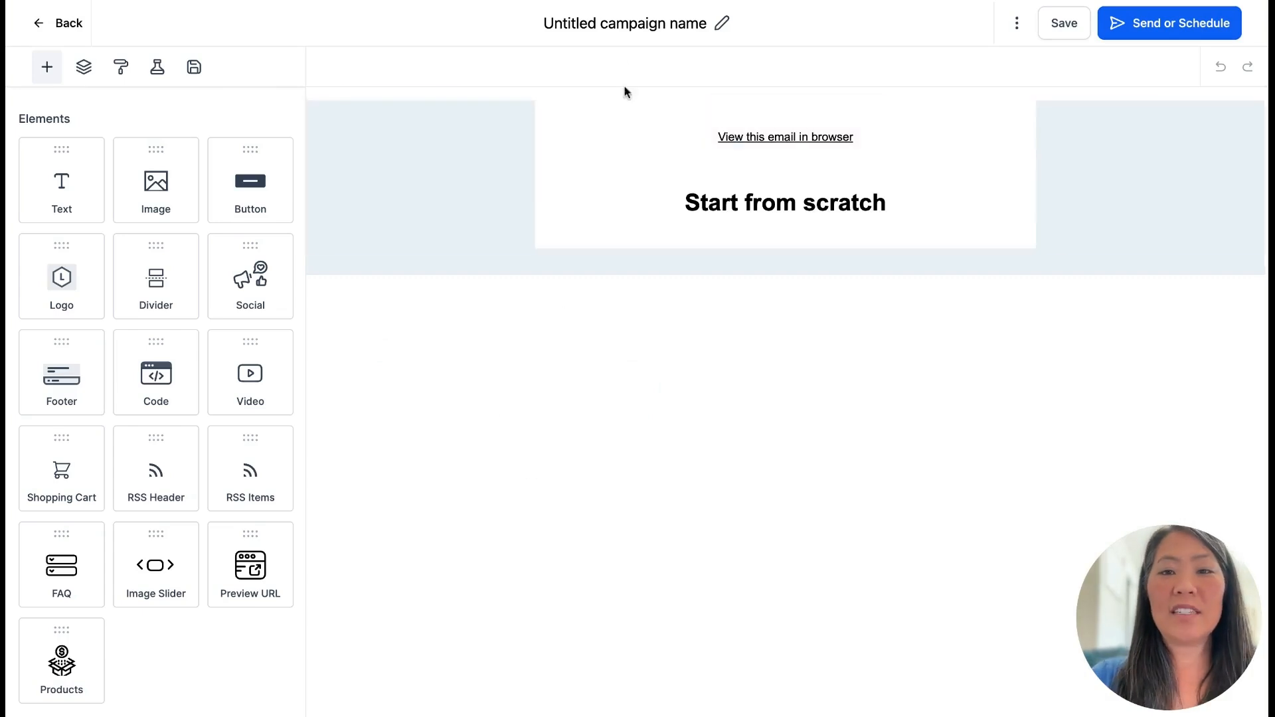
Step: Rename the untitled campaign as "Demo Email Campaign"
{"action": "left_click", "coordinate": [642, 25]}
{"action": "triple_click", "coordinate": [643, 25]}
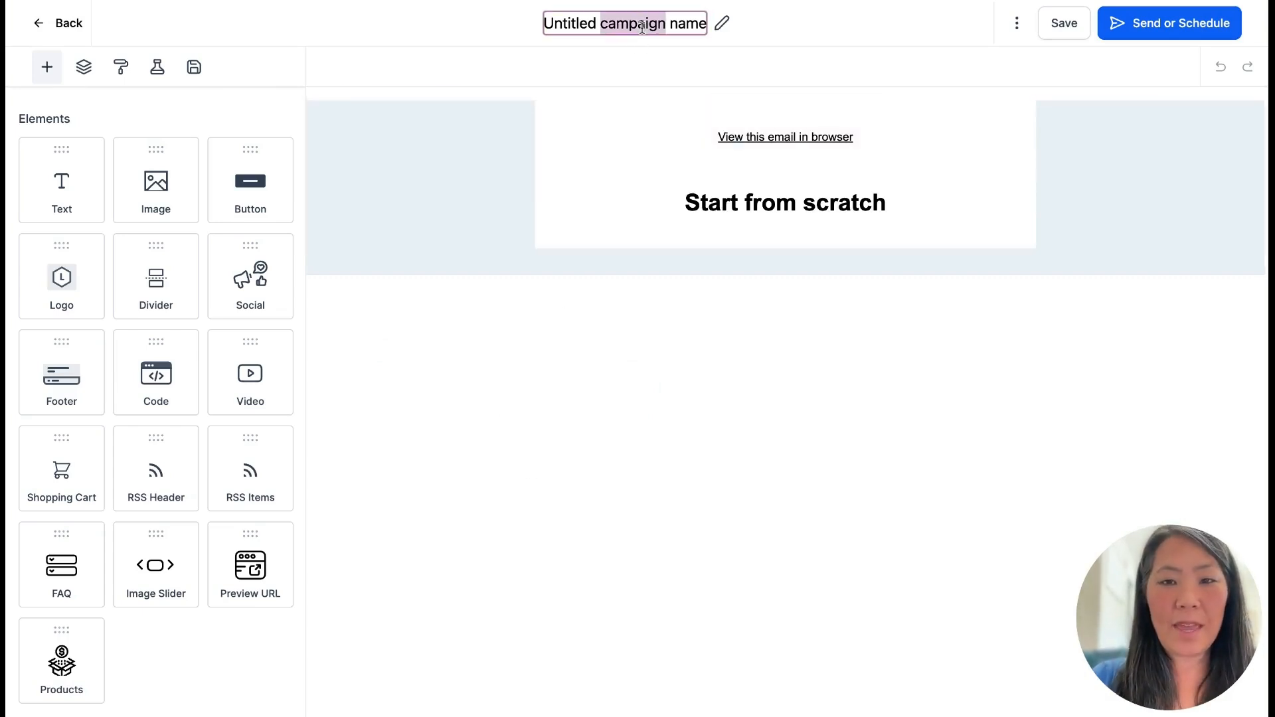
{"action": "type", "text": "DEm"}
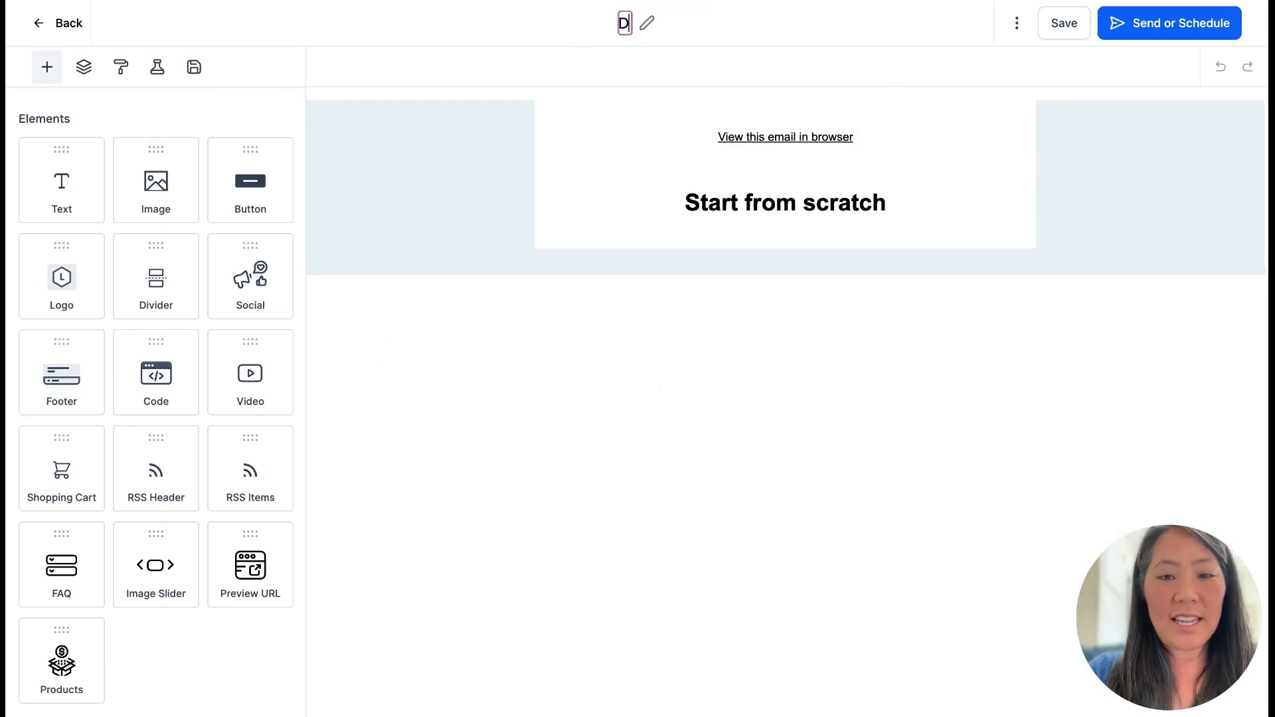
{"action": "key", "text": "BackSpace"}
{"action": "key", "text": "BackSpace"}
{"action": "type", "text": "emo Email Campaign"}
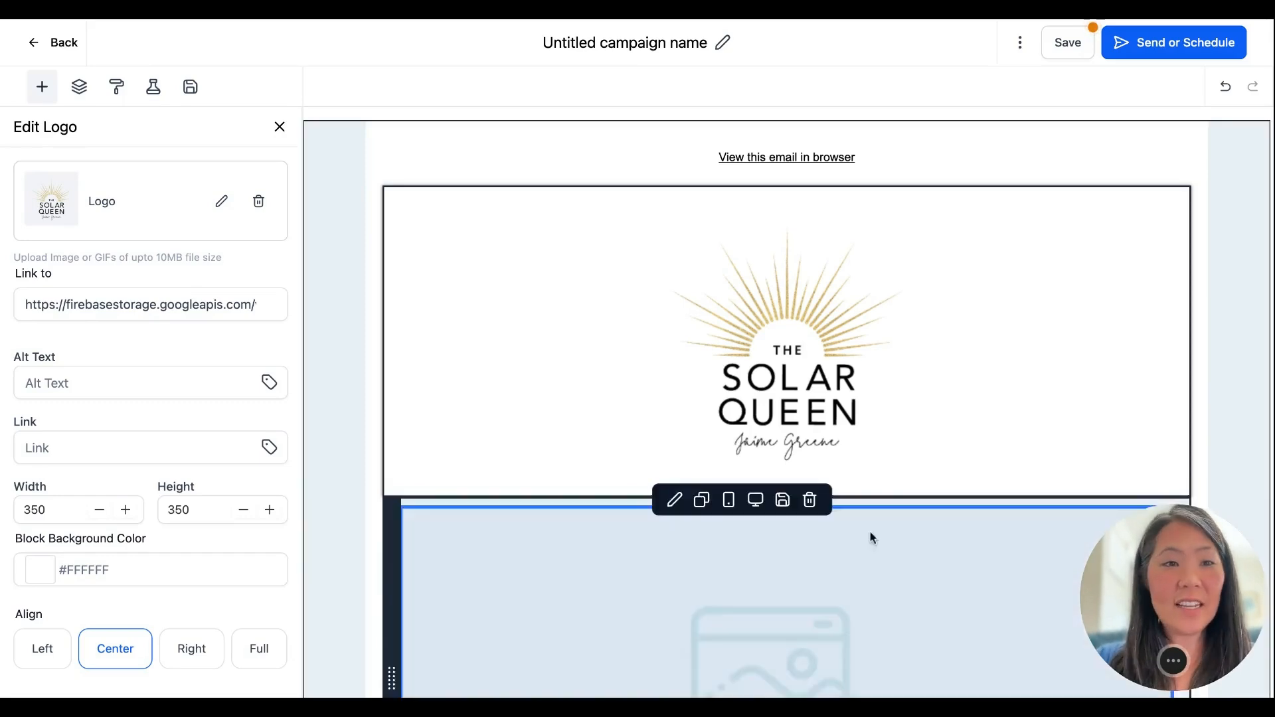
Step: Leave the logo settings for the list of content elements and select the empty image block below the logo
{"action": "left_click", "coordinate": [46, 92]}
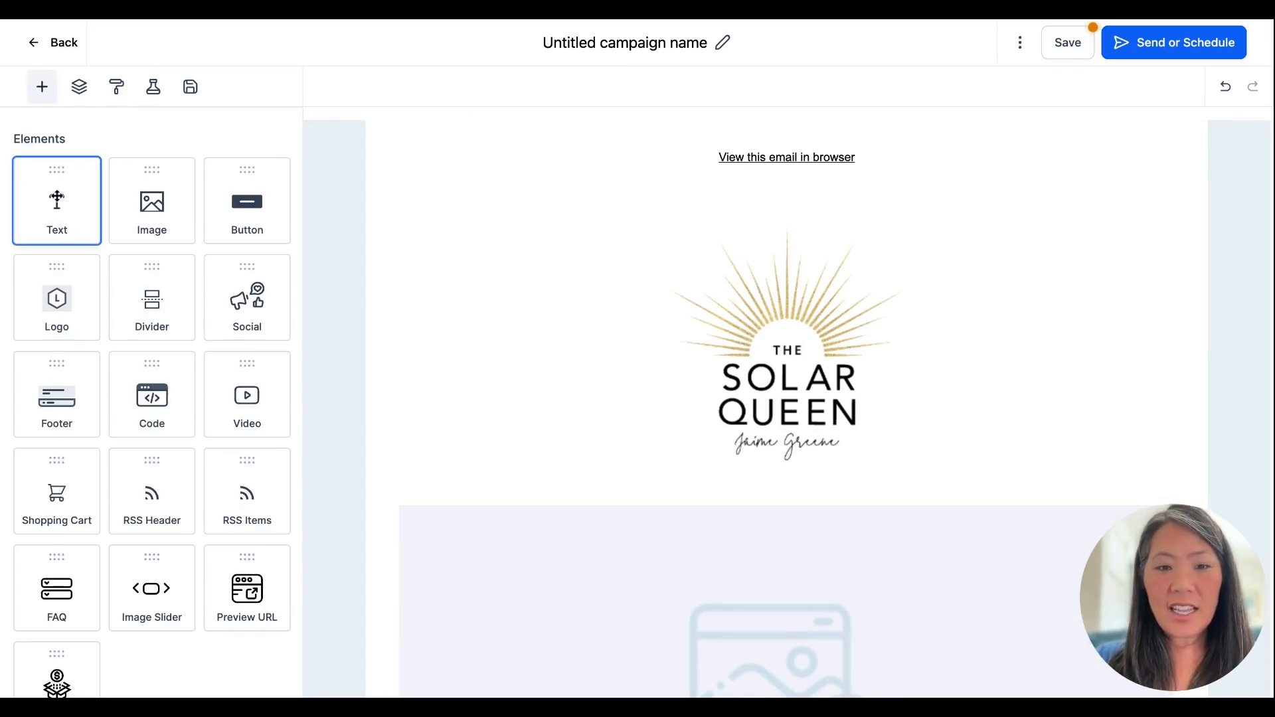
{"action": "scroll", "coordinate": [413, 529], "scroll_direction": "down", "scroll_amount": 4}
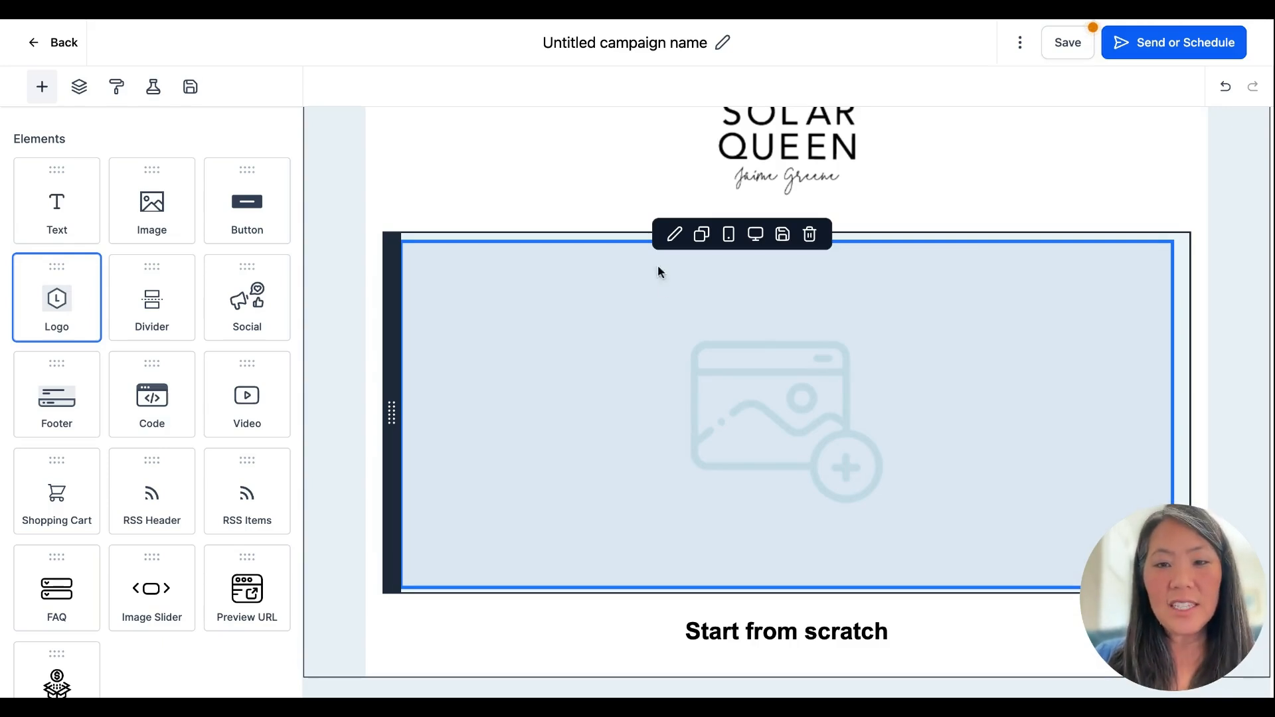
{"action": "scroll", "coordinate": [649, 240], "scroll_direction": "up", "scroll_amount": 4}
{"action": "scroll", "coordinate": [648, 238], "scroll_direction": "down", "scroll_amount": 4}
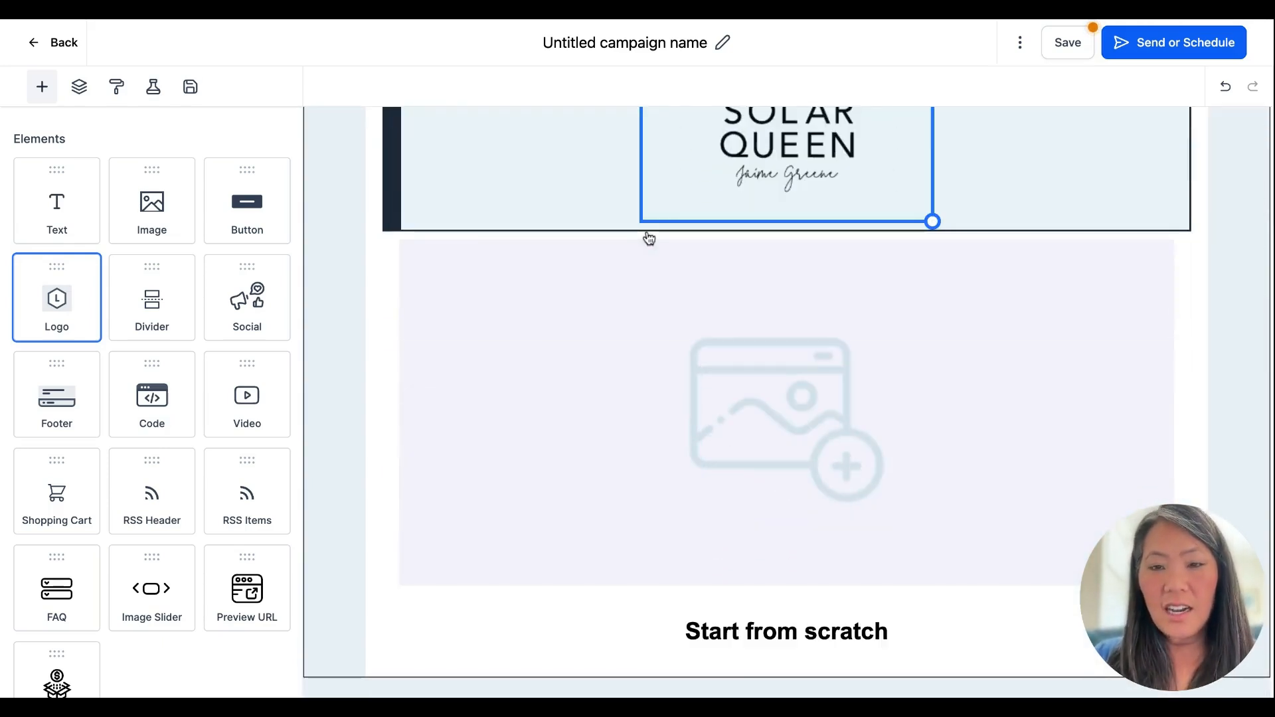
{"action": "left_click", "coordinate": [654, 271]}
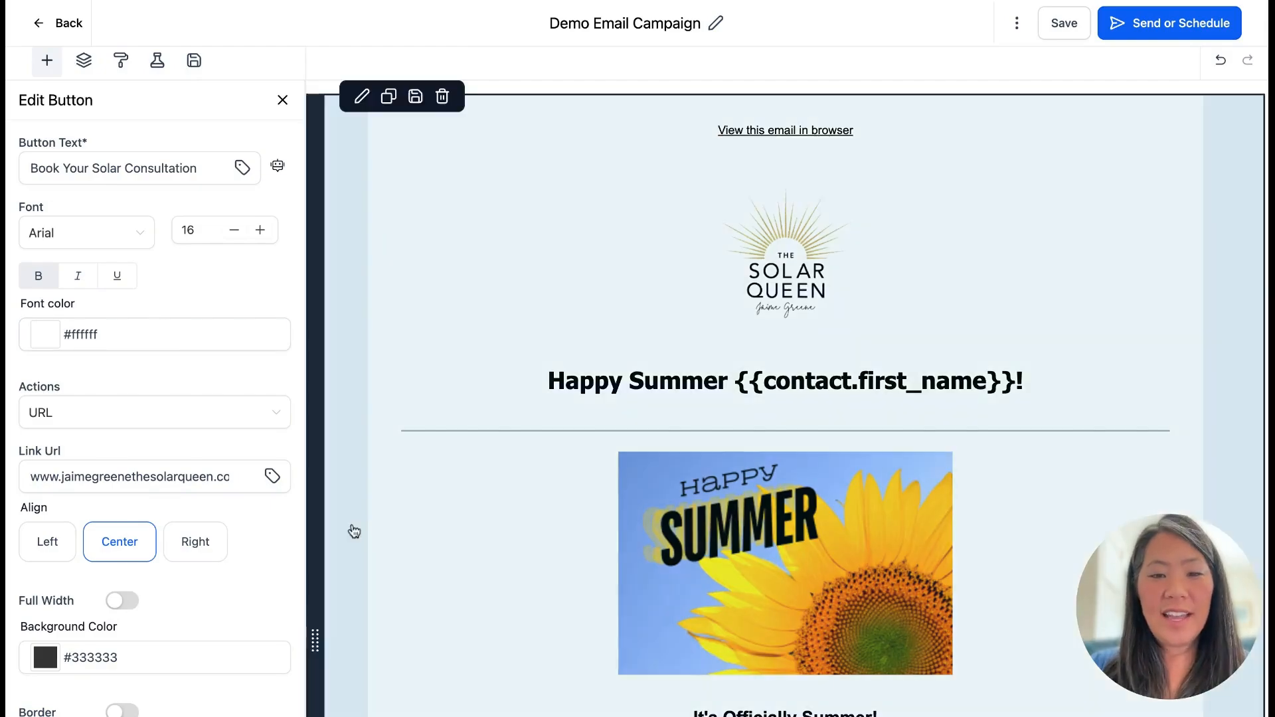
Step: Review the whole summer email down to its footer and open the settings of its logo block
{"action": "scroll", "coordinate": [413, 532], "scroll_direction": "down", "scroll_amount": 7}
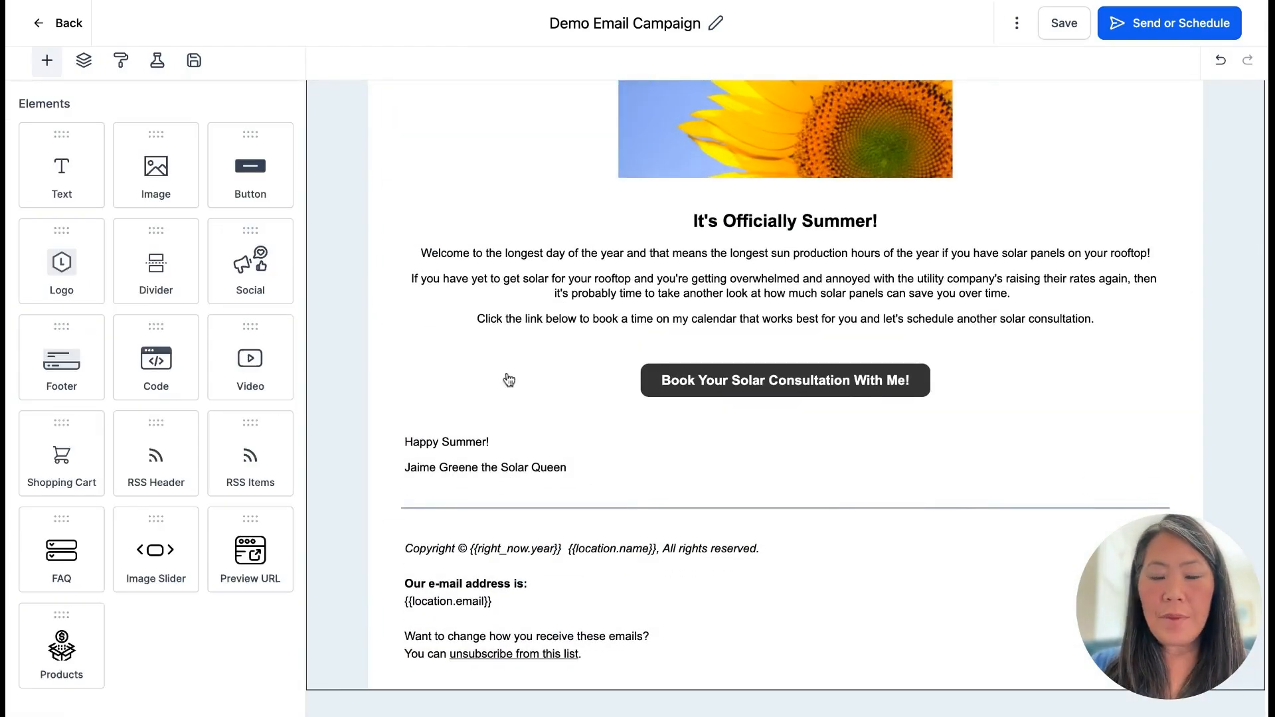
{"action": "scroll", "coordinate": [509, 380], "scroll_direction": "up", "scroll_amount": 8}
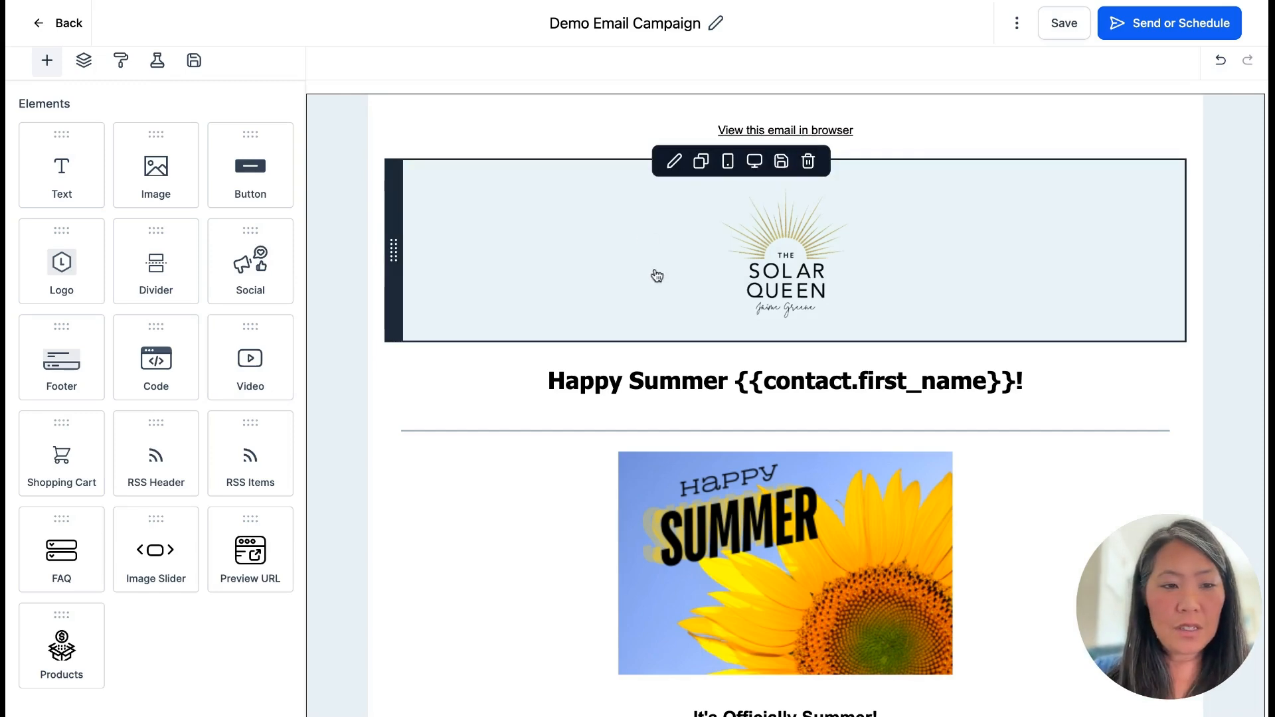
{"action": "left_click", "coordinate": [838, 299]}
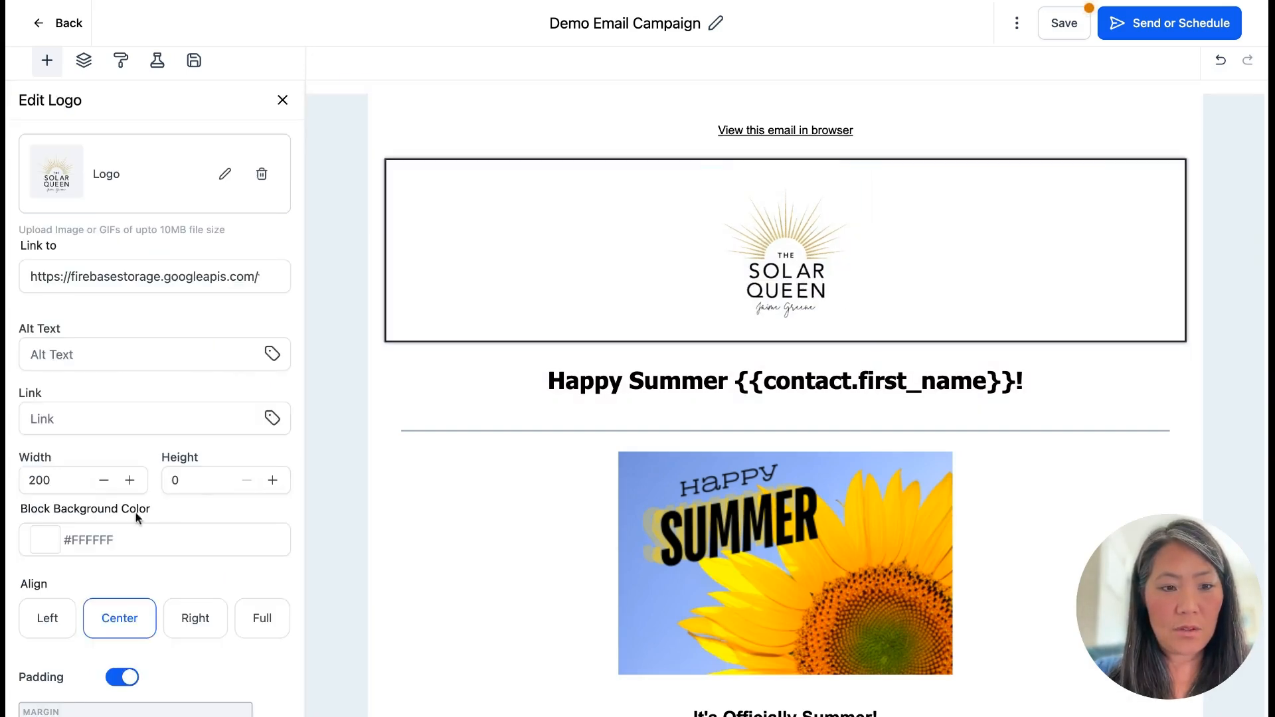
Step: Try several larger widths for the logo and bring its width back to 200
{"action": "left_click", "coordinate": [105, 481]}
{"action": "left_click", "coordinate": [129, 479]}
{"action": "left_click", "coordinate": [130, 480]}
{"action": "left_click", "coordinate": [130, 479]}
{"action": "left_click", "coordinate": [130, 479]}
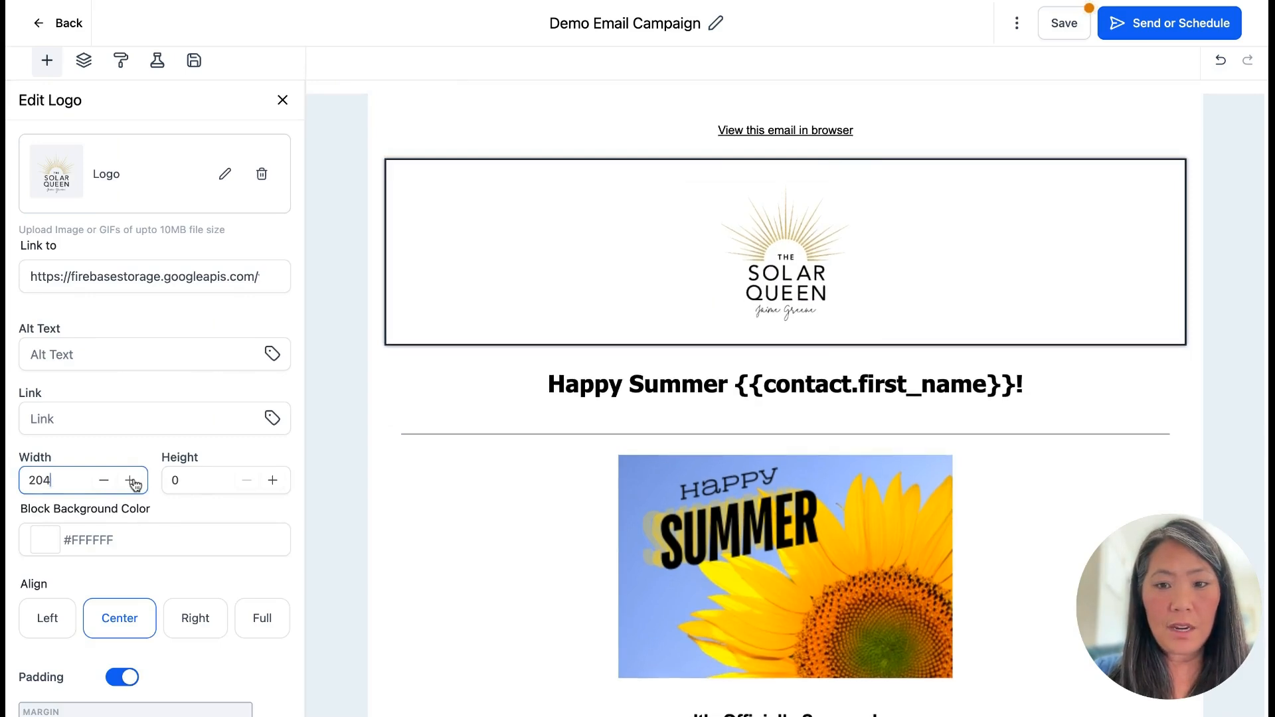
{"action": "left_click", "coordinate": [129, 480]}
{"action": "left_click", "coordinate": [129, 480]}
{"action": "left_click", "coordinate": [129, 479]}
{"action": "left_click", "coordinate": [104, 481]}
{"action": "left_click", "coordinate": [103, 480]}
{"action": "left_click", "coordinate": [103, 481]}
{"action": "left_click", "coordinate": [103, 480]}
{"action": "left_click", "coordinate": [104, 481]}
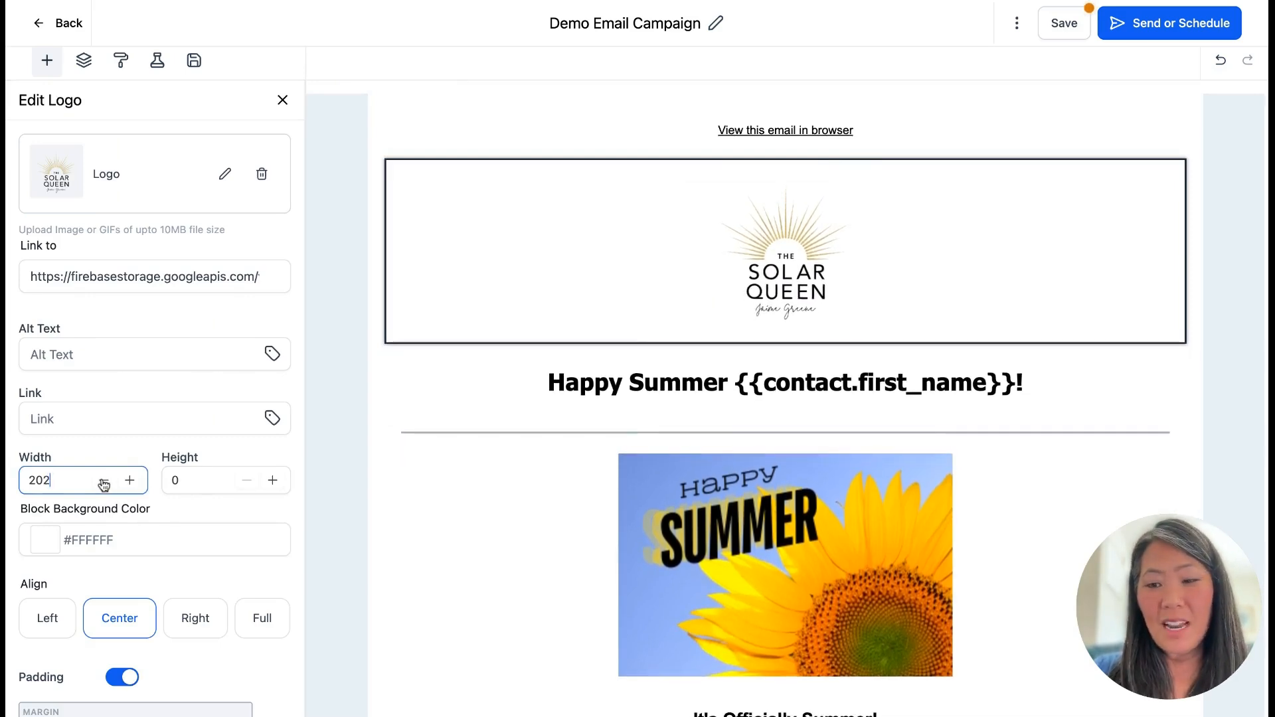
{"action": "left_click", "coordinate": [103, 481]}
{"action": "left_click", "coordinate": [104, 481]}
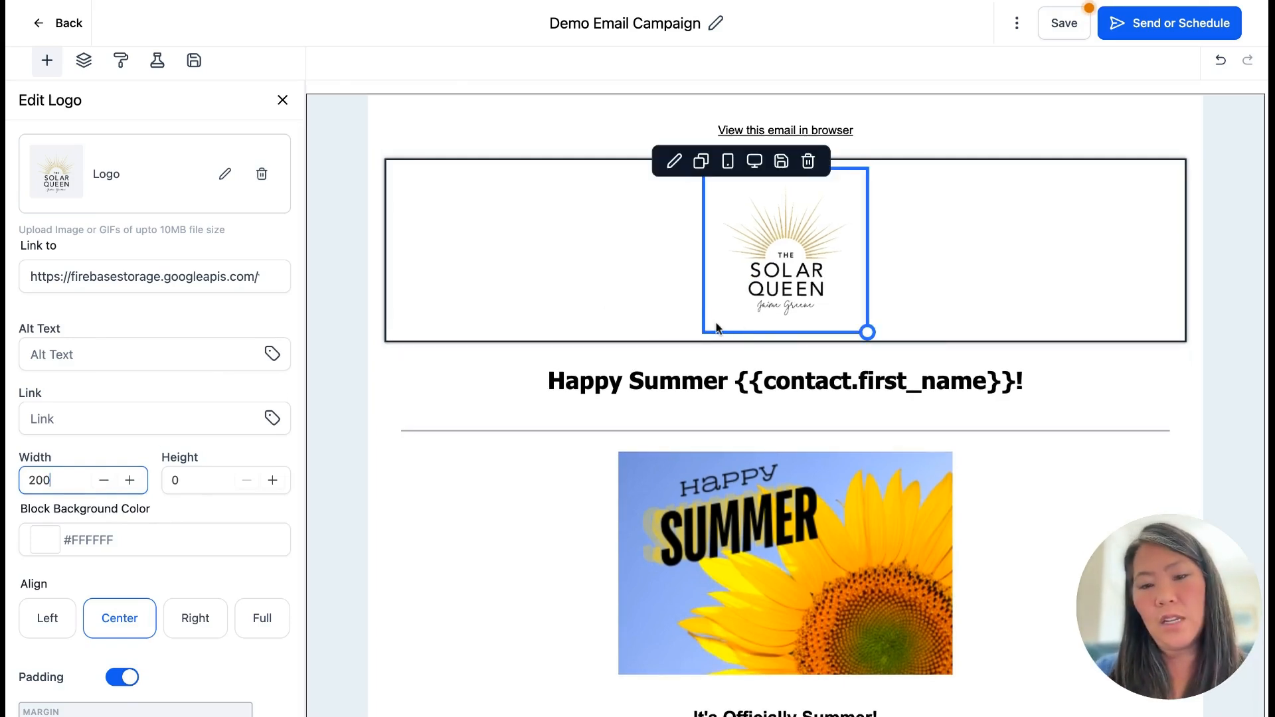
Step: Open the "Happy Summer" heading for editing and browse the Contact custom values, including First Name, without inserting one
{"action": "left_click", "coordinate": [668, 379]}
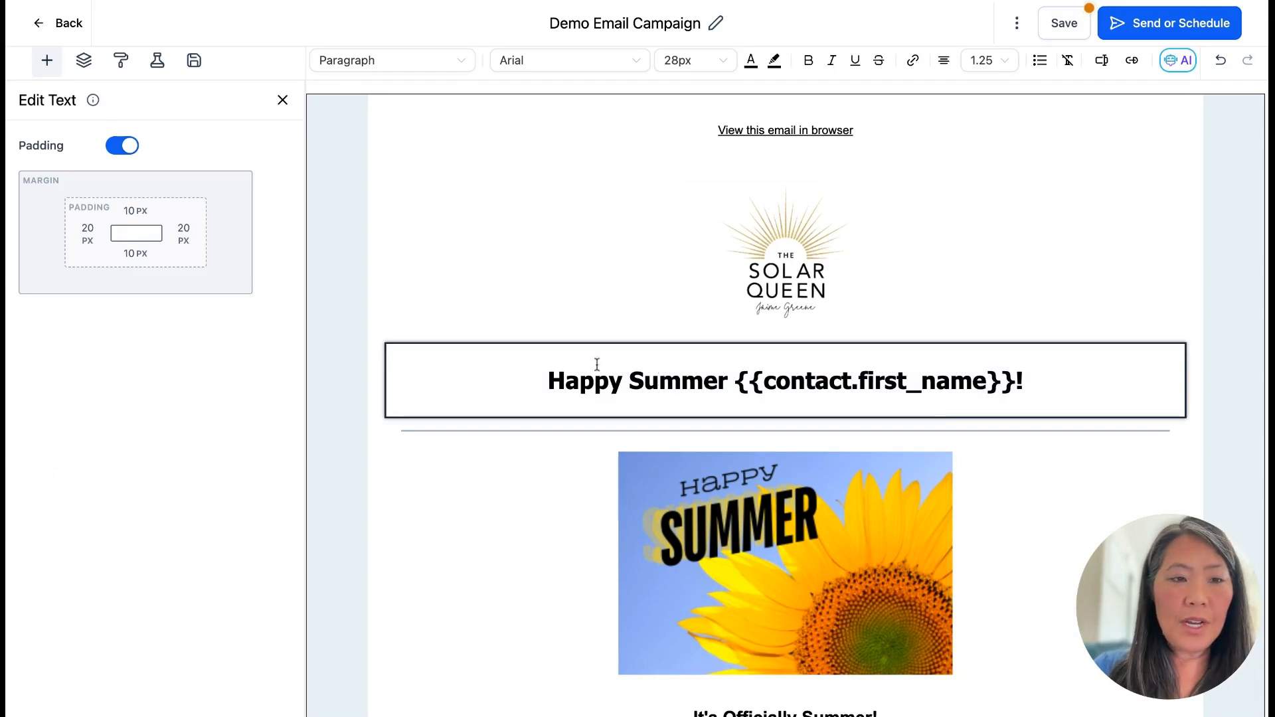
{"action": "left_click", "coordinate": [46, 60]}
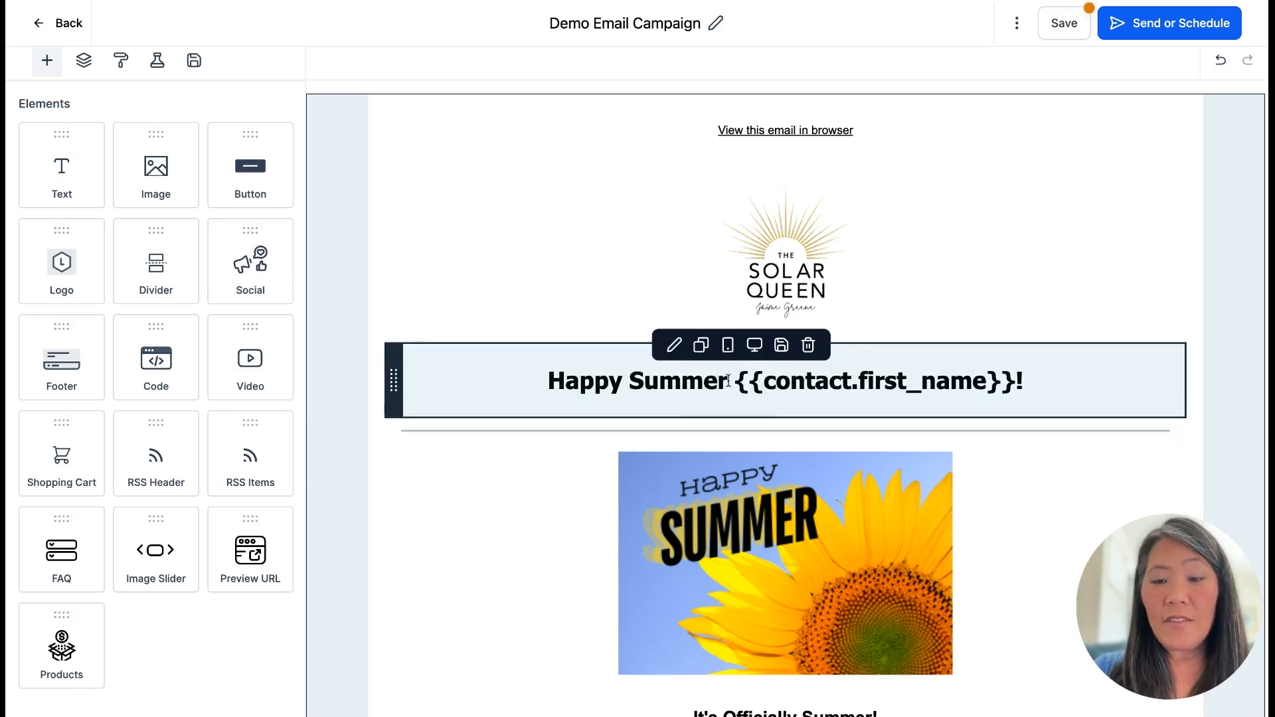
{"action": "left_click", "coordinate": [1006, 382]}
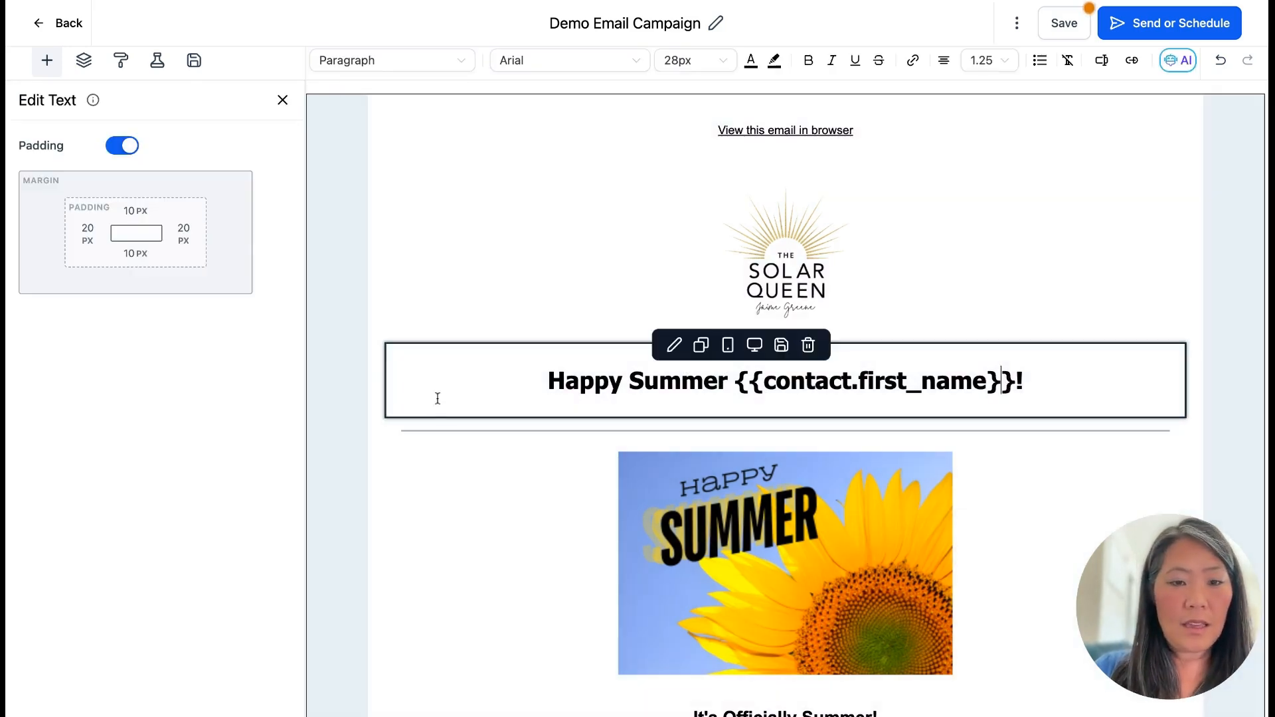
{"action": "left_click", "coordinate": [437, 398]}
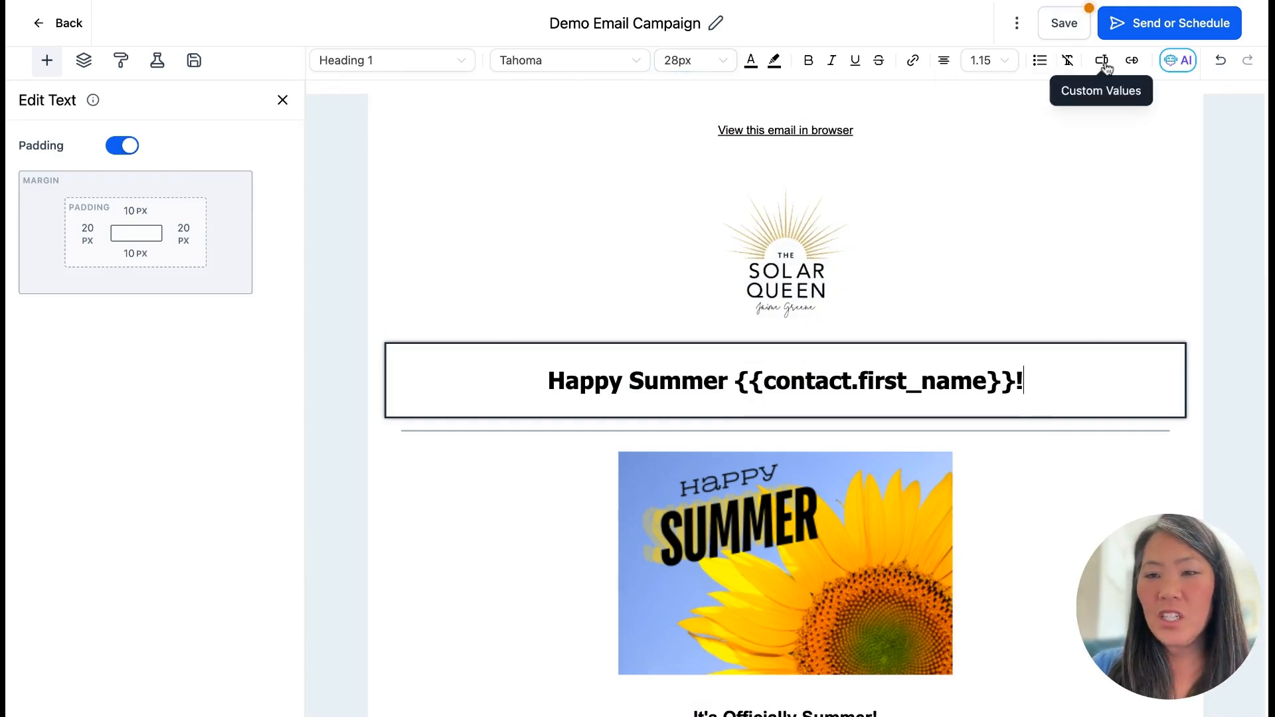
{"action": "left_click", "coordinate": [1102, 63]}
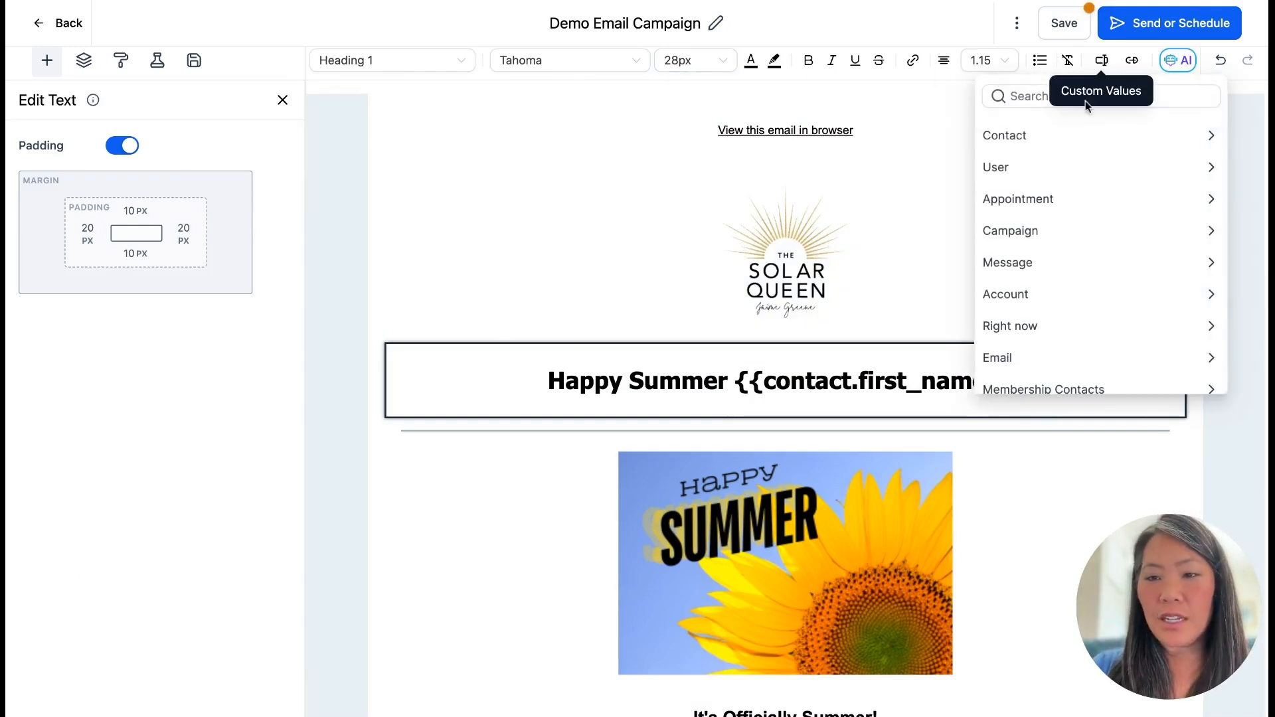
{"action": "left_click", "coordinate": [1053, 131]}
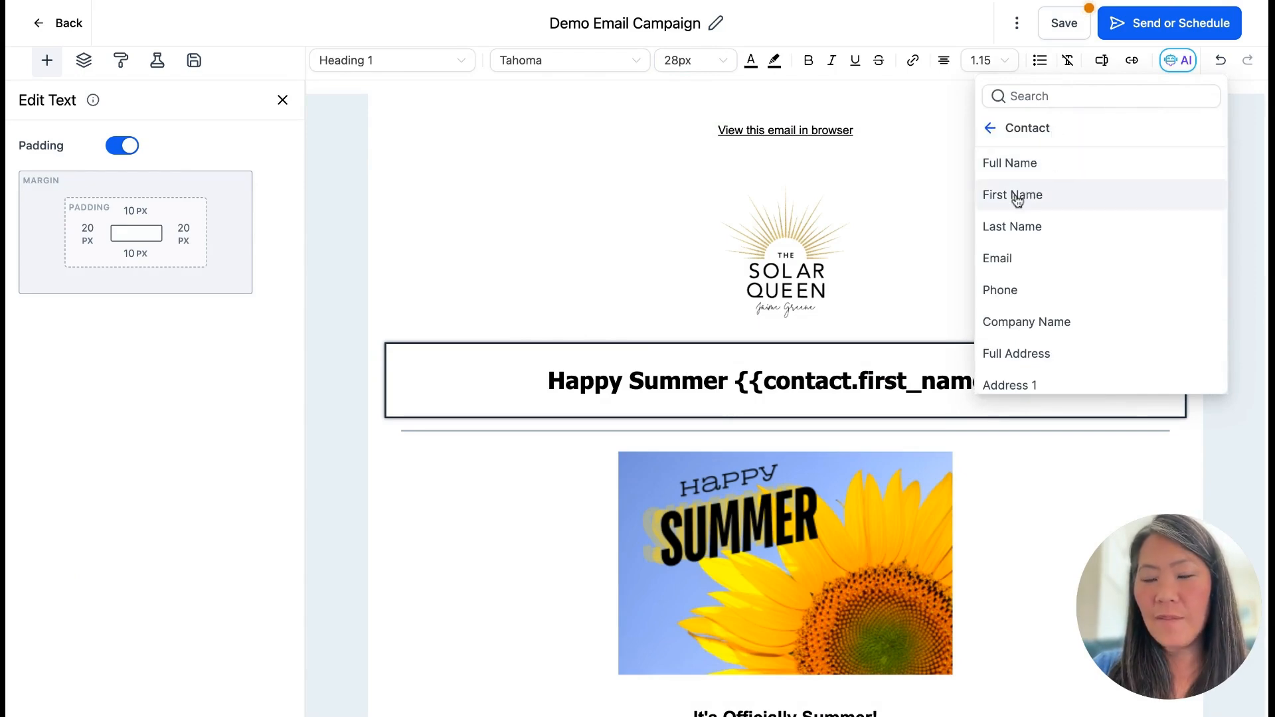
{"action": "left_click", "coordinate": [1268, 220]}
Step: Open the settings of the sunflower image and view the available ways to replace its picture
{"action": "scroll", "coordinate": [876, 410], "scroll_direction": "down", "scroll_amount": 1}
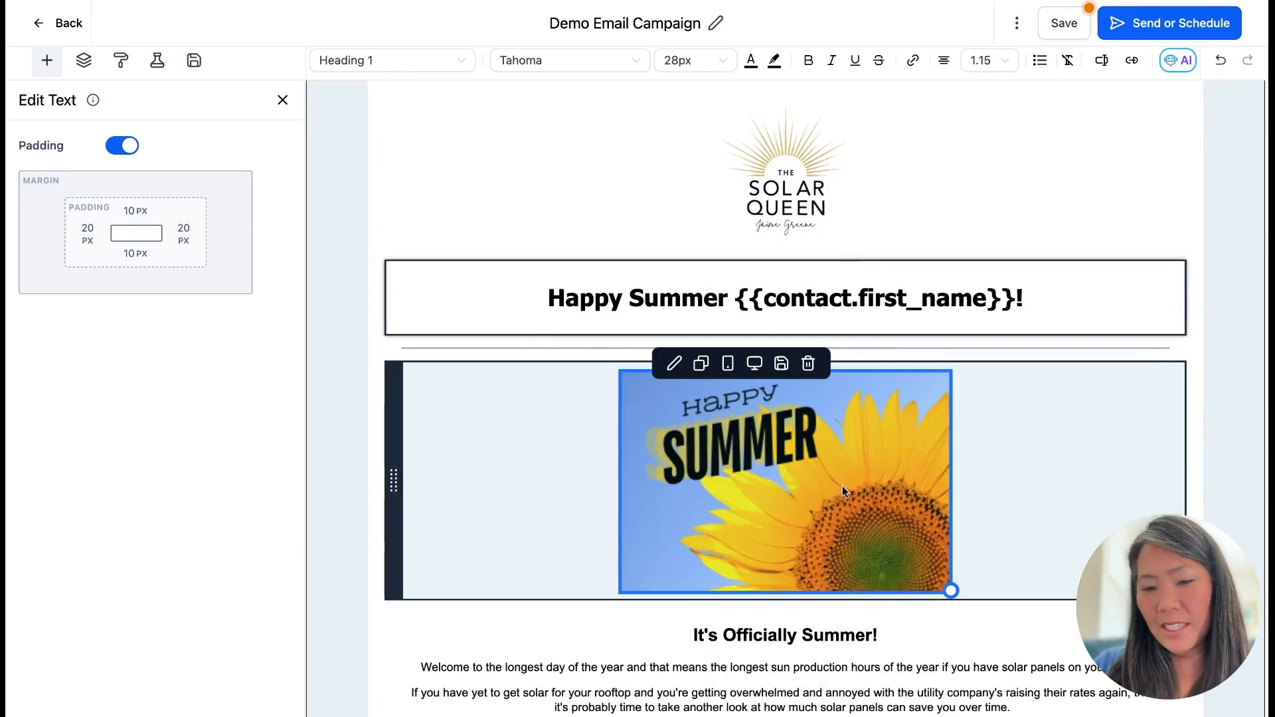
{"action": "scroll", "coordinate": [842, 487], "scroll_direction": "down", "scroll_amount": 1}
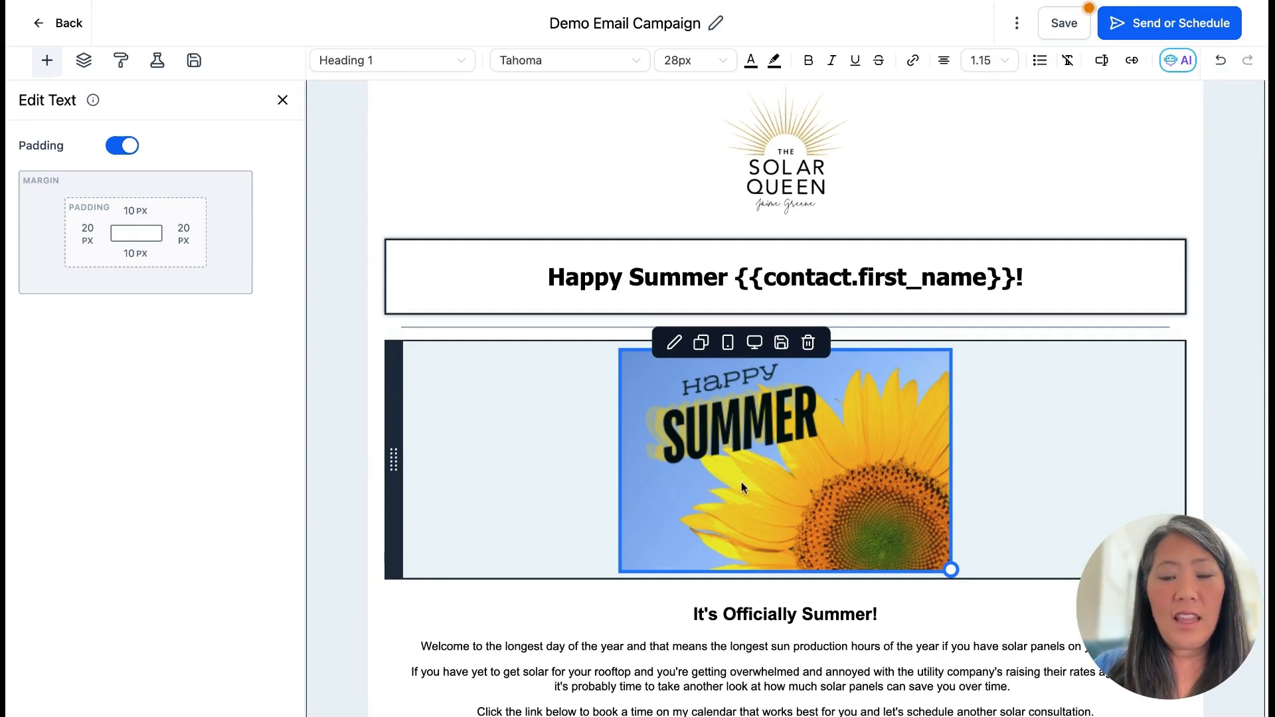
{"action": "left_click", "coordinate": [47, 62]}
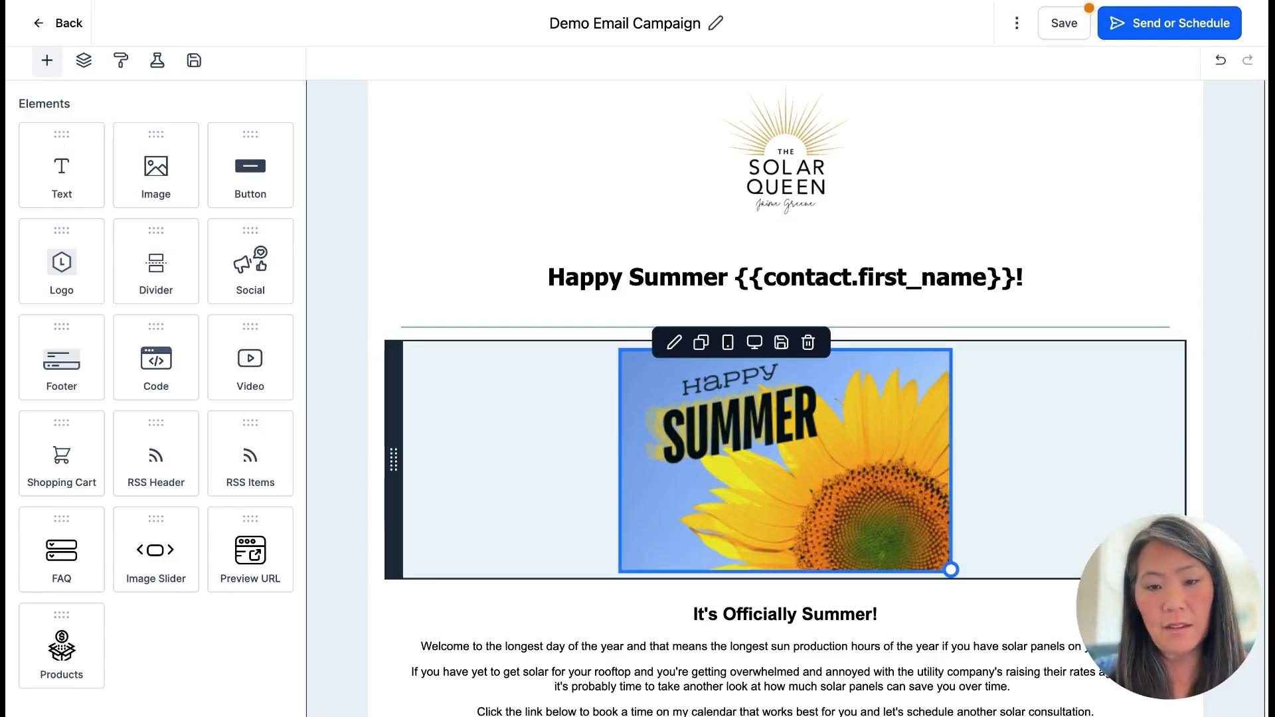
{"action": "left_click", "coordinate": [784, 458]}
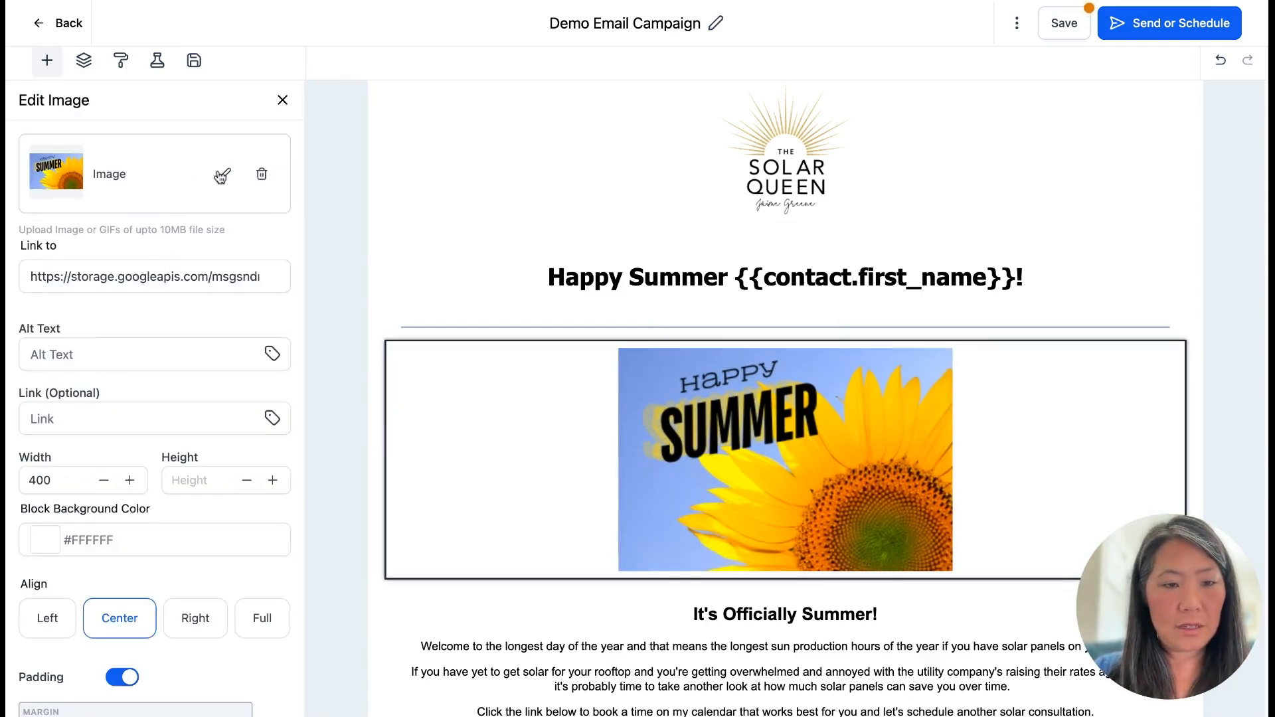
{"action": "left_click", "coordinate": [225, 175]}
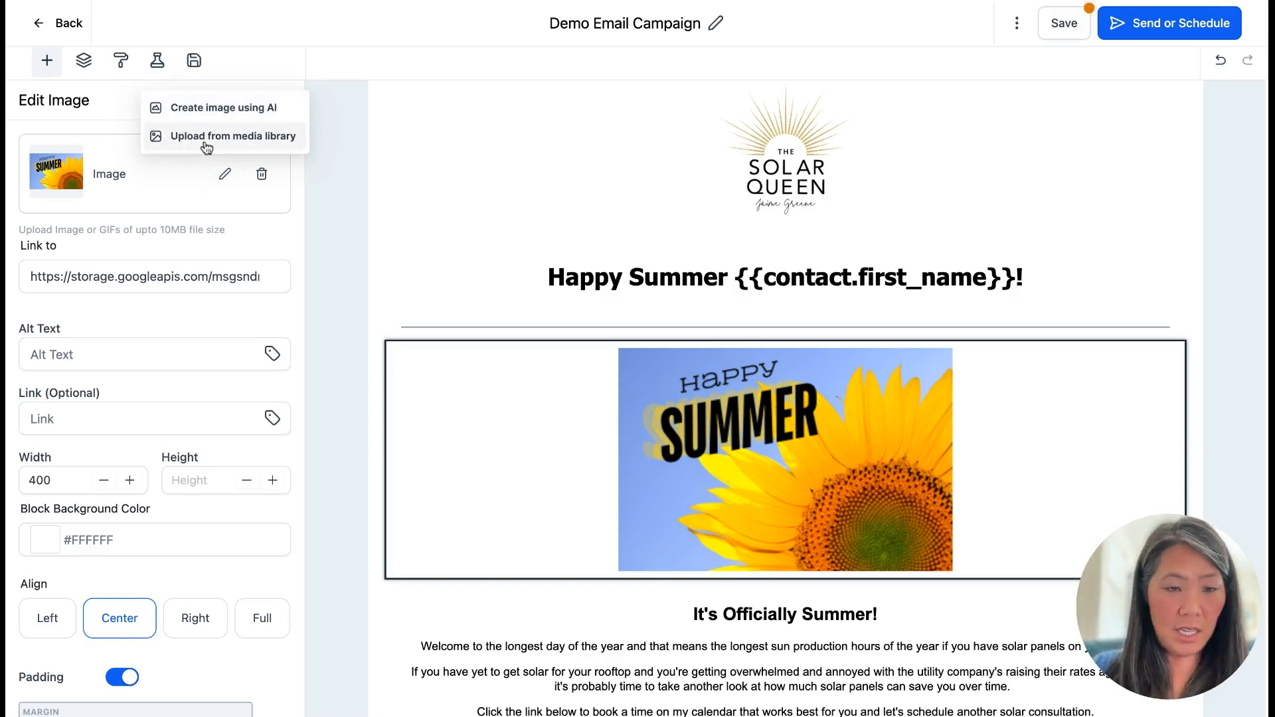
{"action": "scroll", "coordinate": [157, 598], "scroll_direction": "down", "scroll_amount": 3}
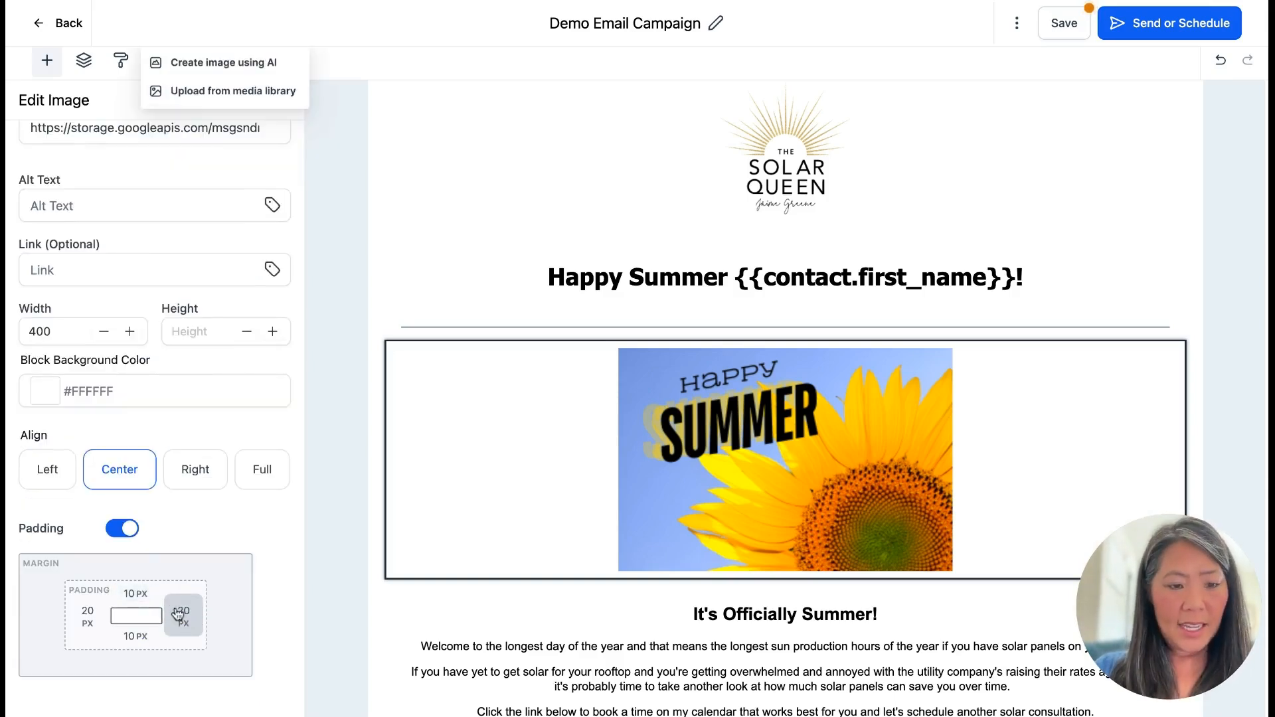
Step: Try the Left, Right and Full alignments on the sunflower image and finish with Center, sized 300 by 200
{"action": "left_click", "coordinate": [51, 479]}
{"action": "left_click", "coordinate": [130, 483]}
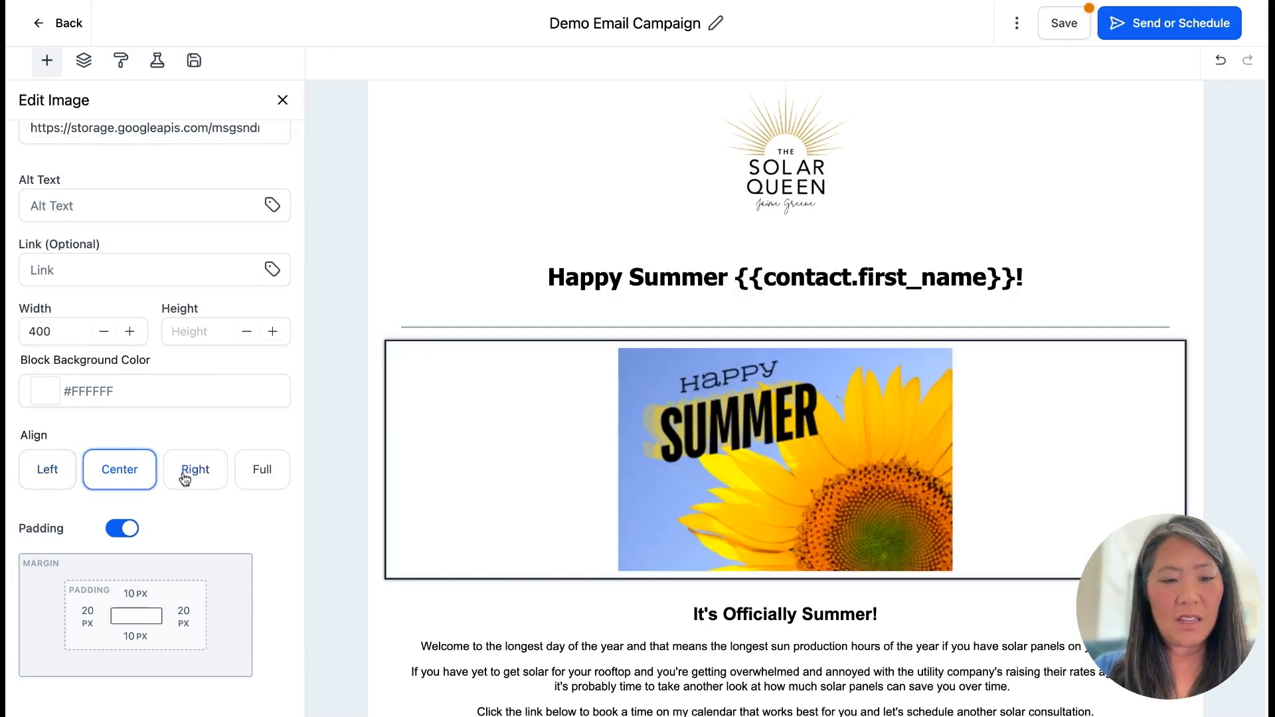
{"action": "left_click", "coordinate": [186, 478]}
{"action": "left_click", "coordinate": [253, 475]}
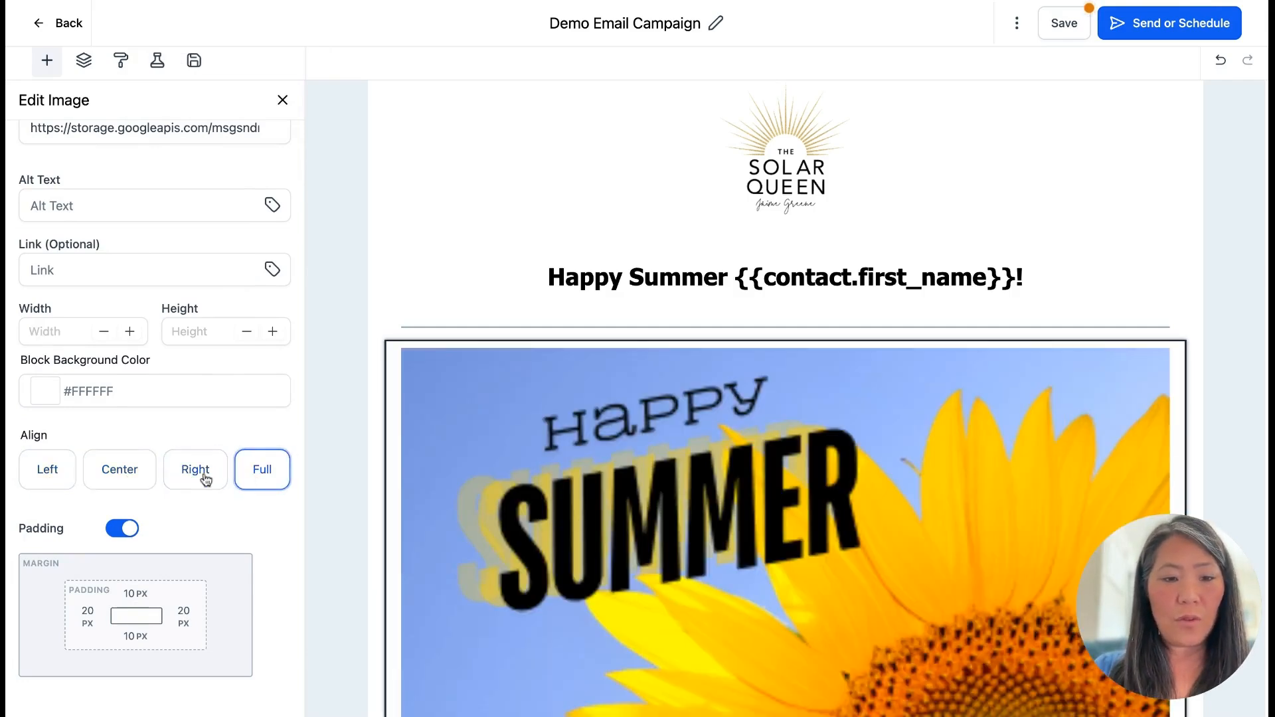
{"action": "left_click", "coordinate": [174, 478]}
{"action": "left_click", "coordinate": [86, 481]}
{"action": "left_click", "coordinate": [56, 476]}
{"action": "left_click", "coordinate": [110, 472]}
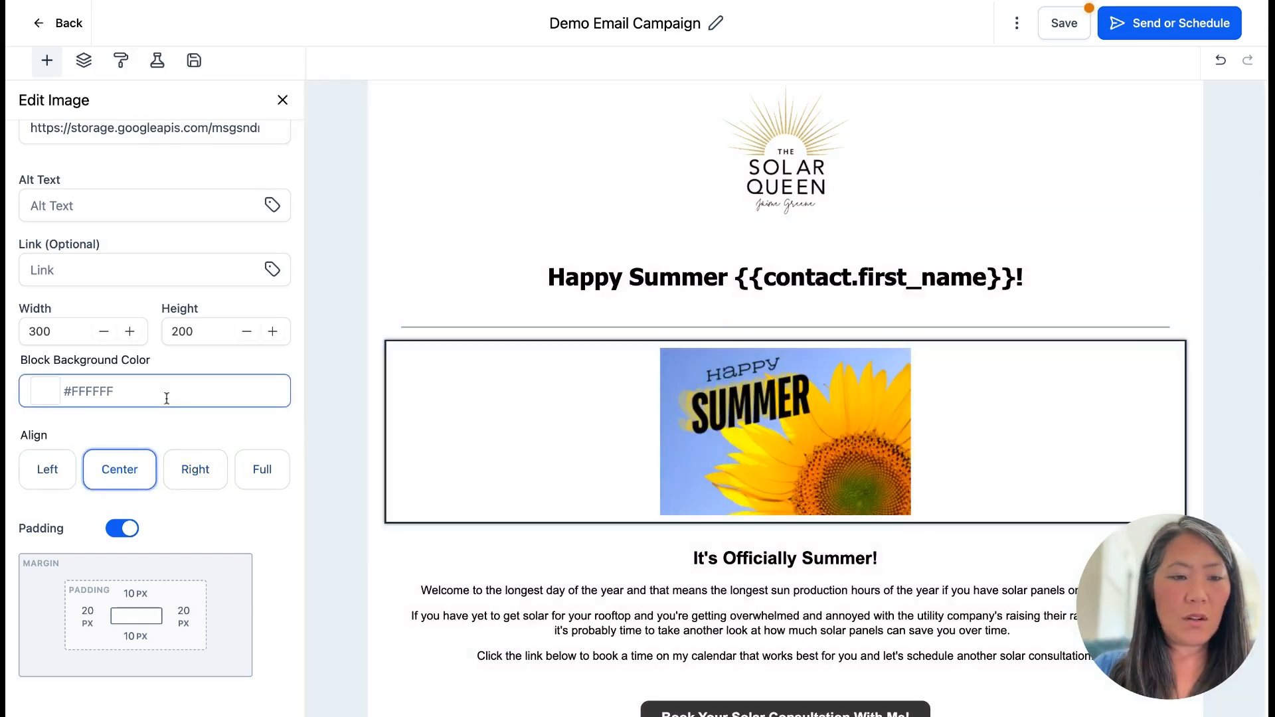
Step: Examine the sunflower image's optional link field and its other image settings
{"action": "mouse_move", "coordinate": [679, 444]}
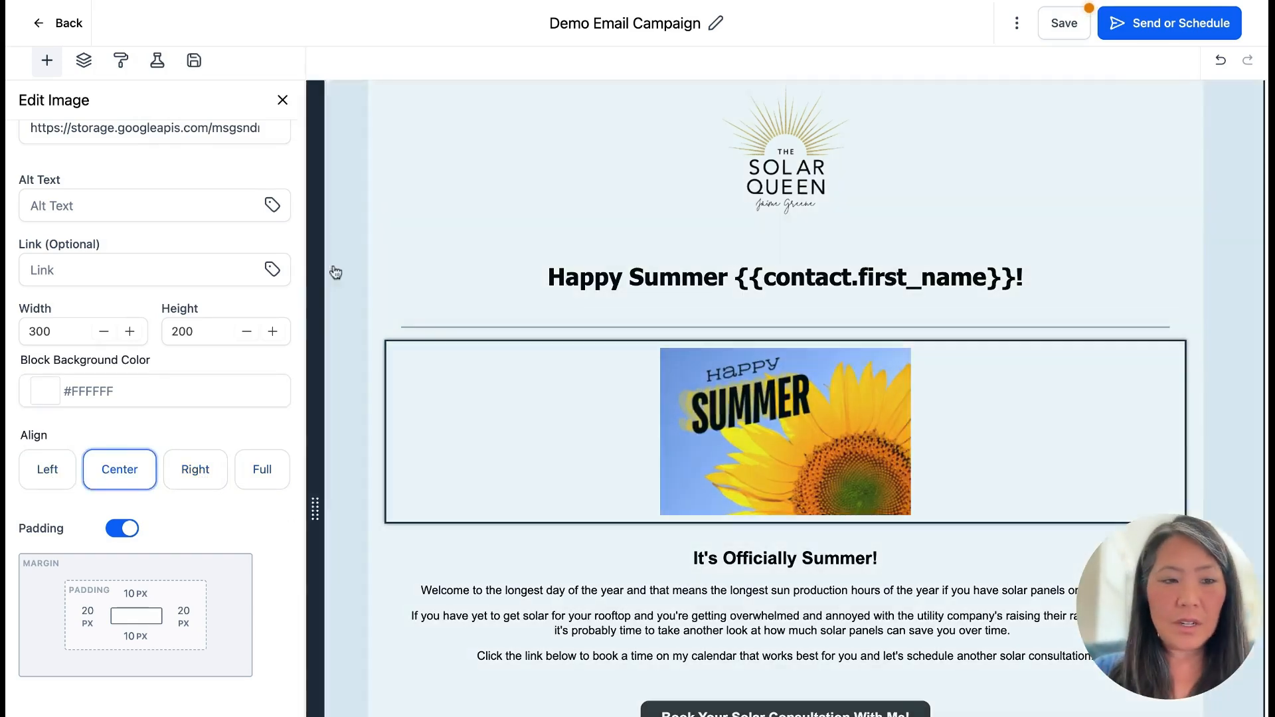
{"action": "left_click", "coordinate": [151, 284]}
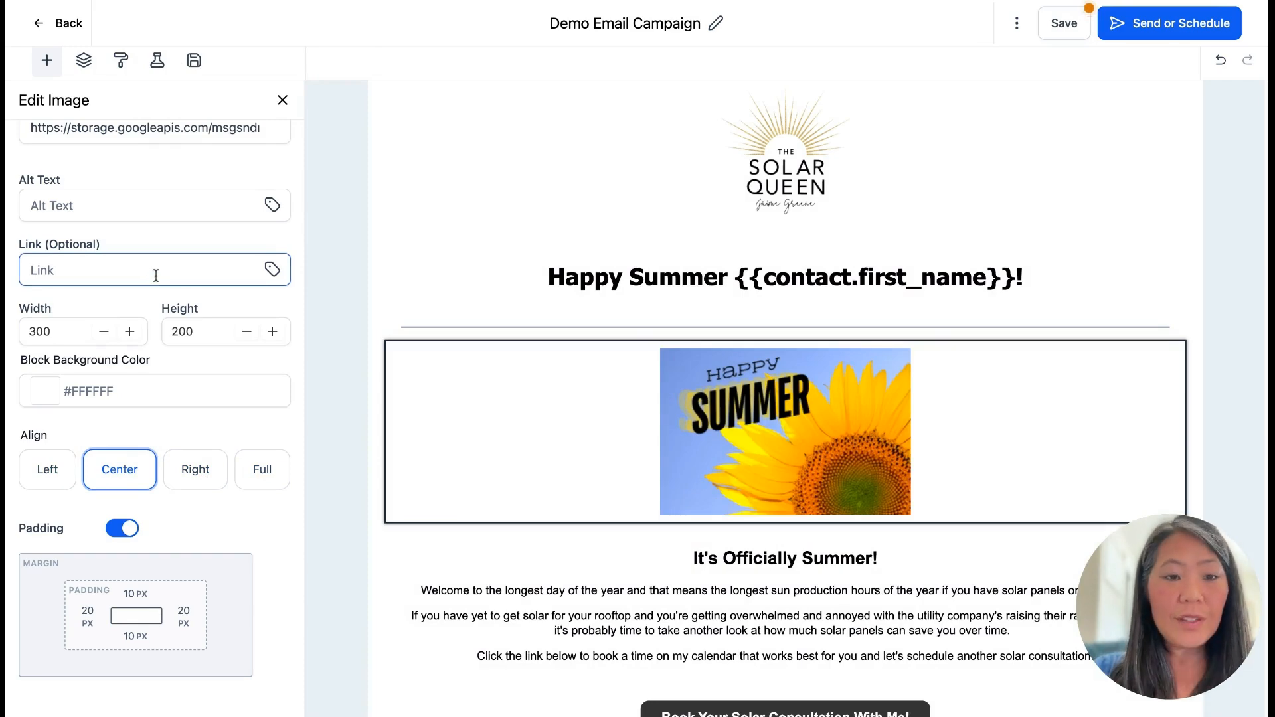
{"action": "scroll", "coordinate": [160, 276], "scroll_direction": "up", "scroll_amount": 3}
{"action": "scroll", "coordinate": [664, 492], "scroll_direction": "down", "scroll_amount": 3}
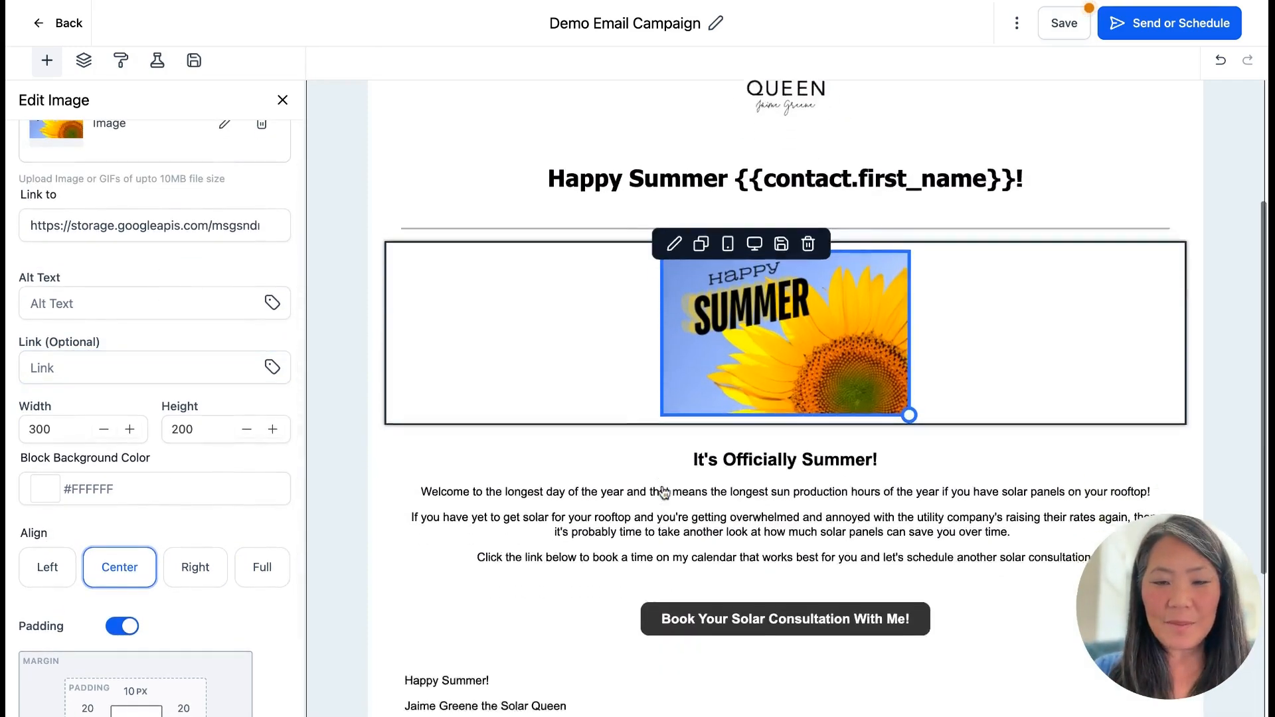
Step: Open the "It's Officially Summer!" text block for editing, checking the list of content elements in between
{"action": "scroll", "coordinate": [664, 491], "scroll_direction": "down", "scroll_amount": 1}
{"action": "left_click", "coordinate": [755, 457]}
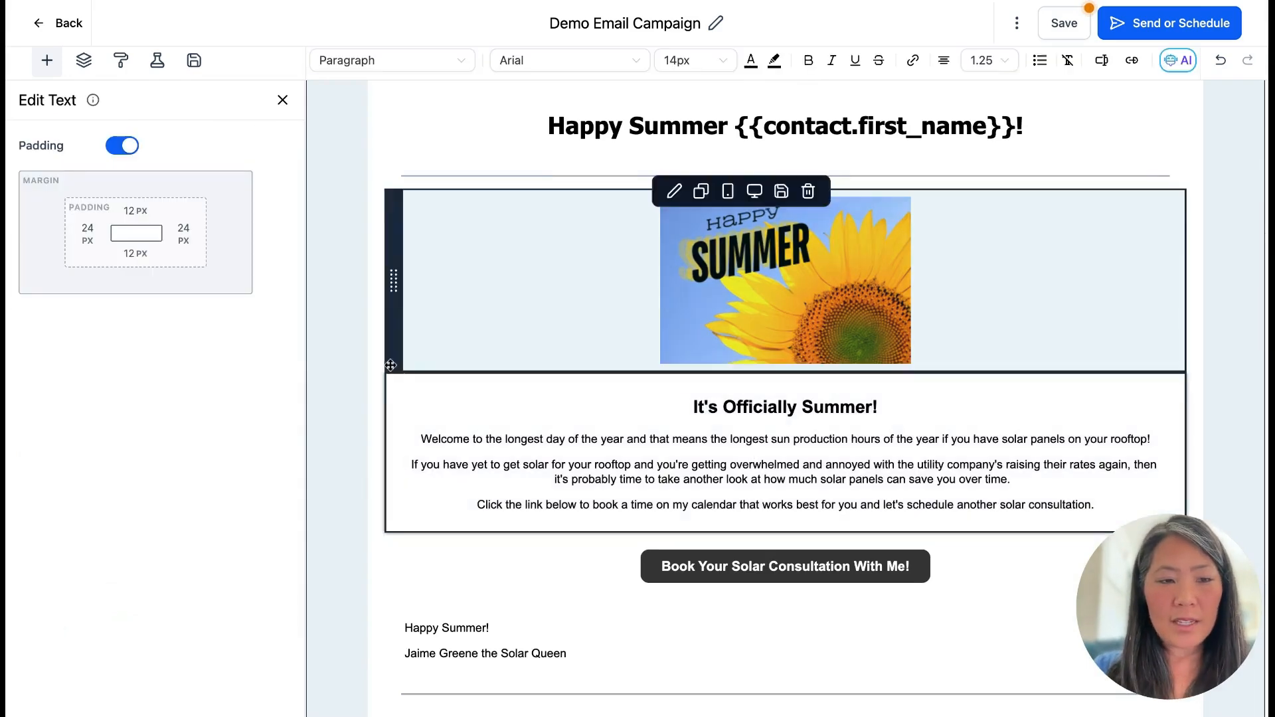
{"action": "left_click", "coordinate": [47, 59]}
{"action": "left_click", "coordinate": [732, 460]}
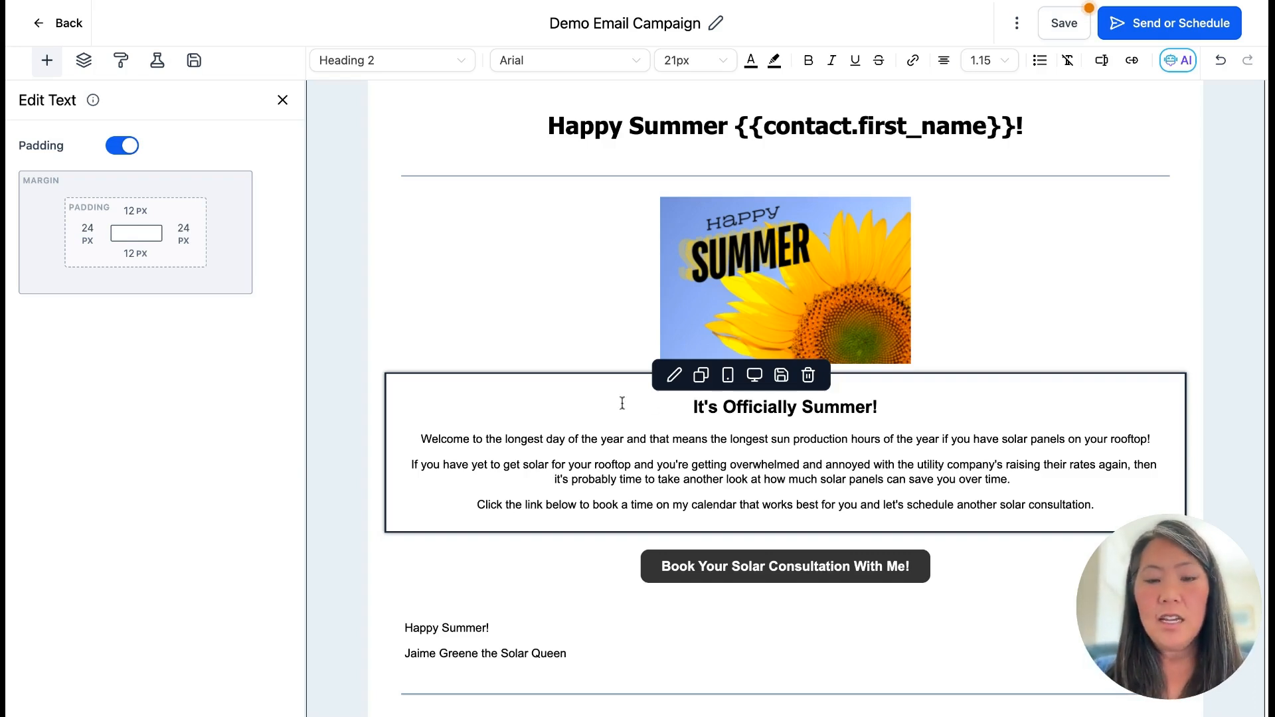
Step: Open the settings of the "Book Your Solar Consultation With Me!" button and examine its URL action and link
{"action": "scroll", "coordinate": [763, 516], "scroll_direction": "down", "scroll_amount": 2}
{"action": "left_click", "coordinate": [763, 515]}
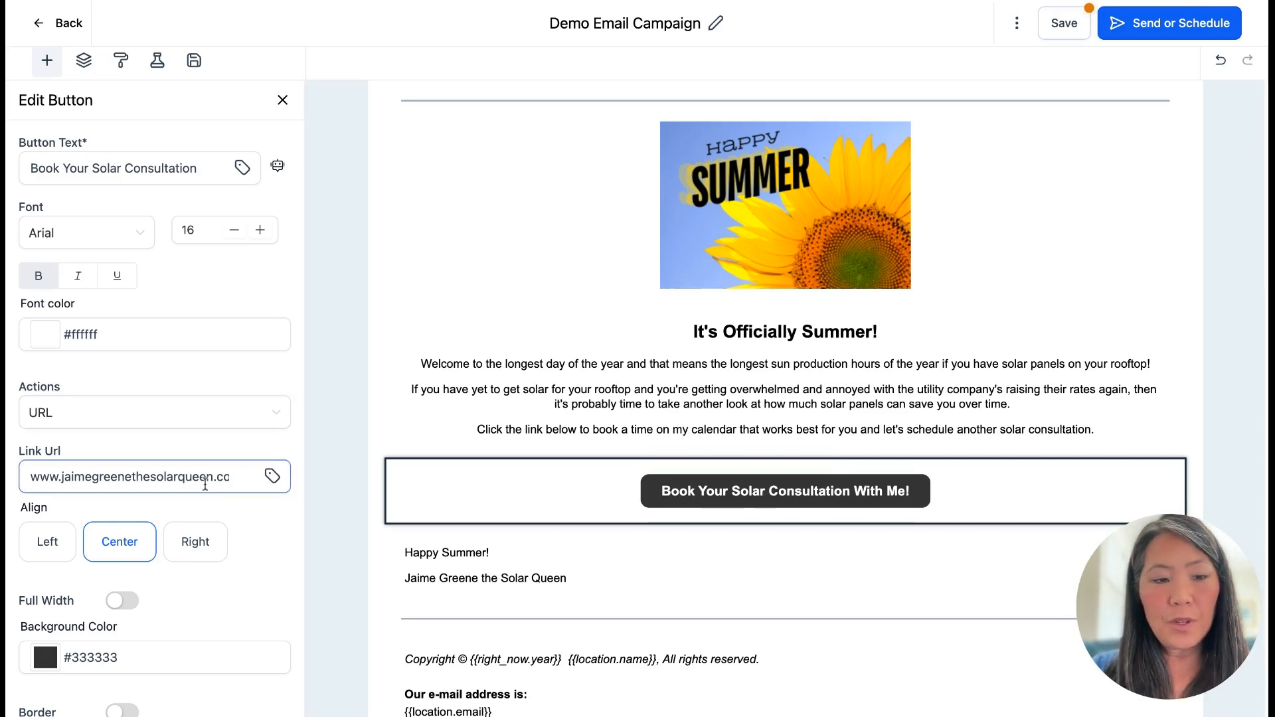
{"action": "scroll", "coordinate": [524, 512], "scroll_direction": "down", "scroll_amount": 1}
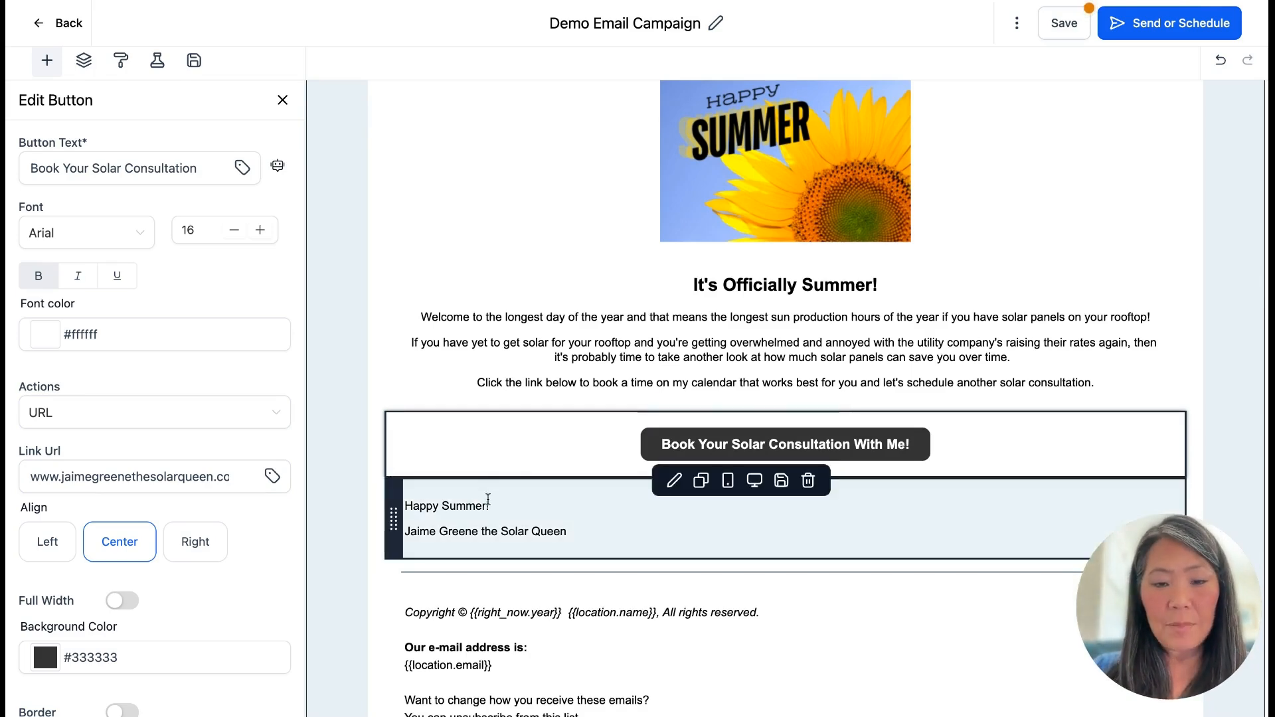
Step: Try Dashed and another line type on the divider above the footer and return it to Solid
{"action": "scroll", "coordinate": [487, 505], "scroll_direction": "down", "scroll_amount": 1}
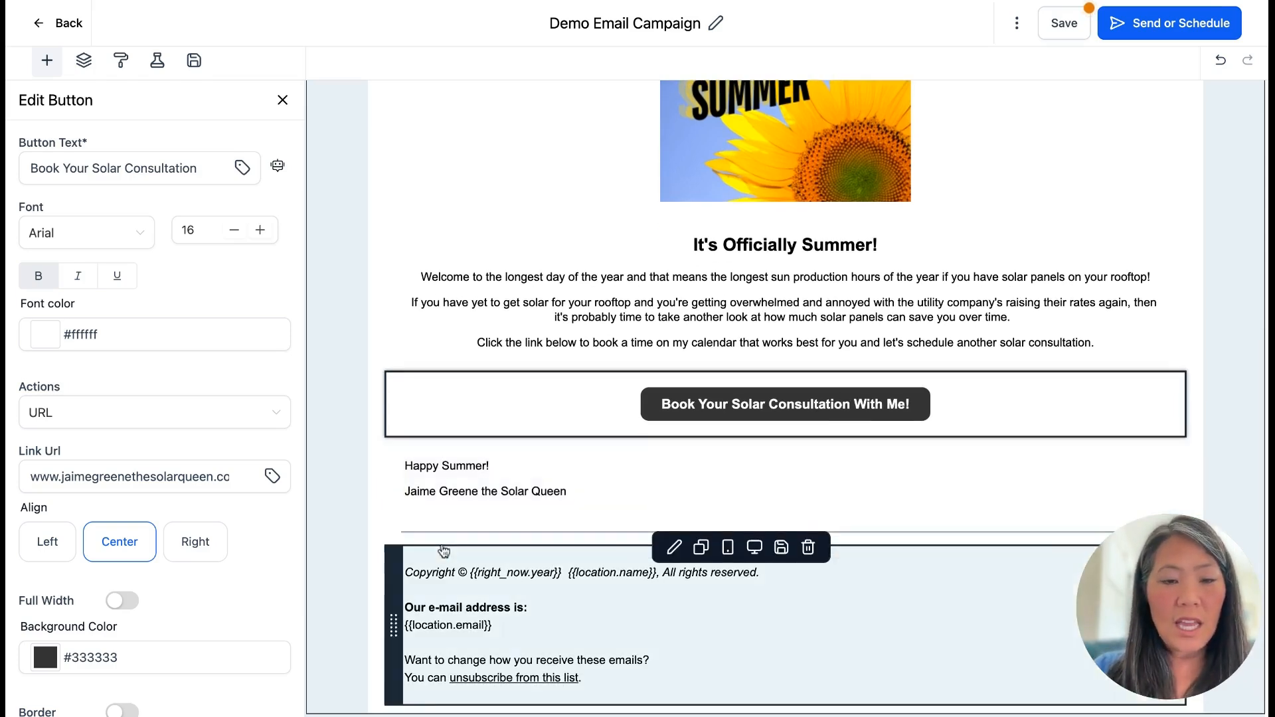
{"action": "left_click", "coordinate": [444, 536]}
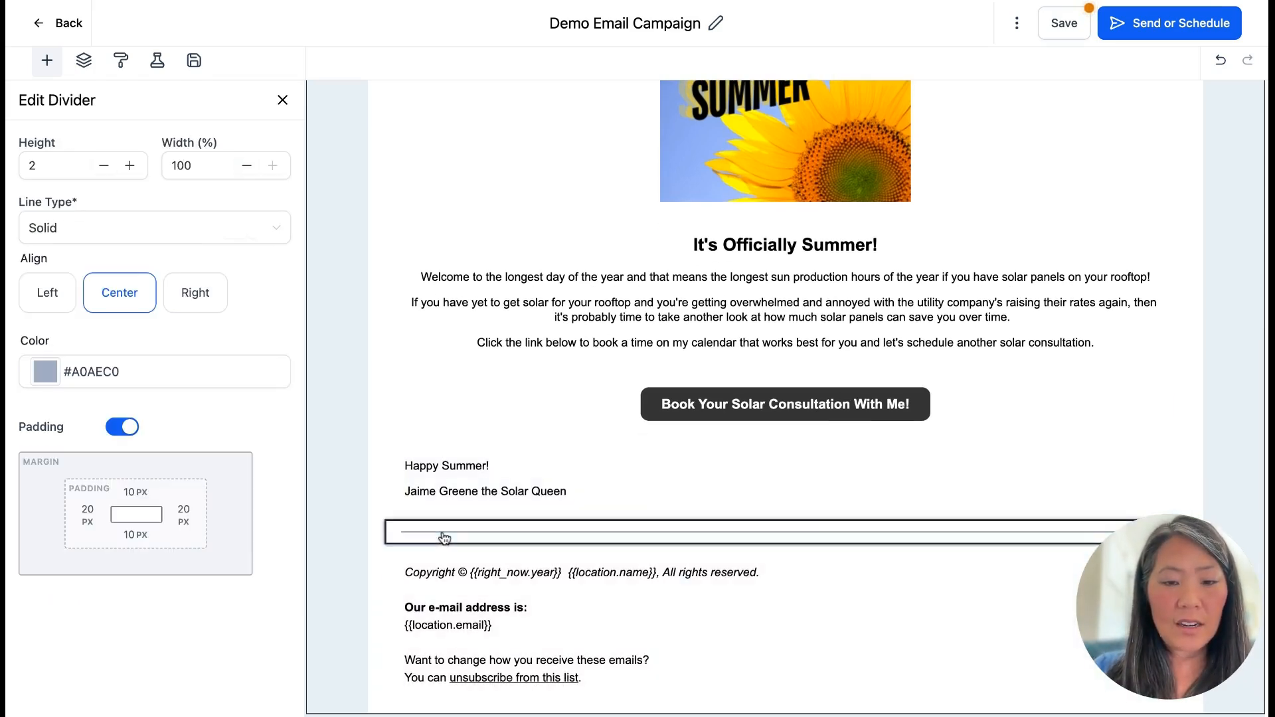
{"action": "left_click", "coordinate": [453, 476]}
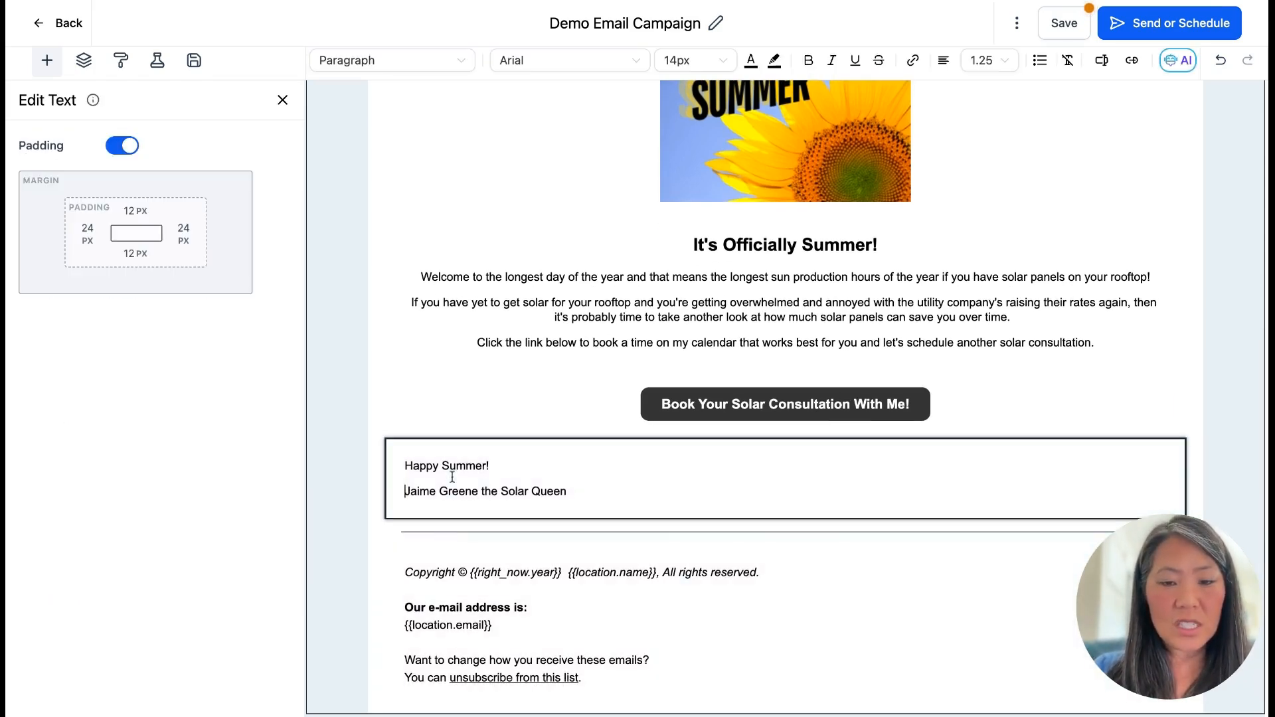
{"action": "left_click", "coordinate": [406, 538]}
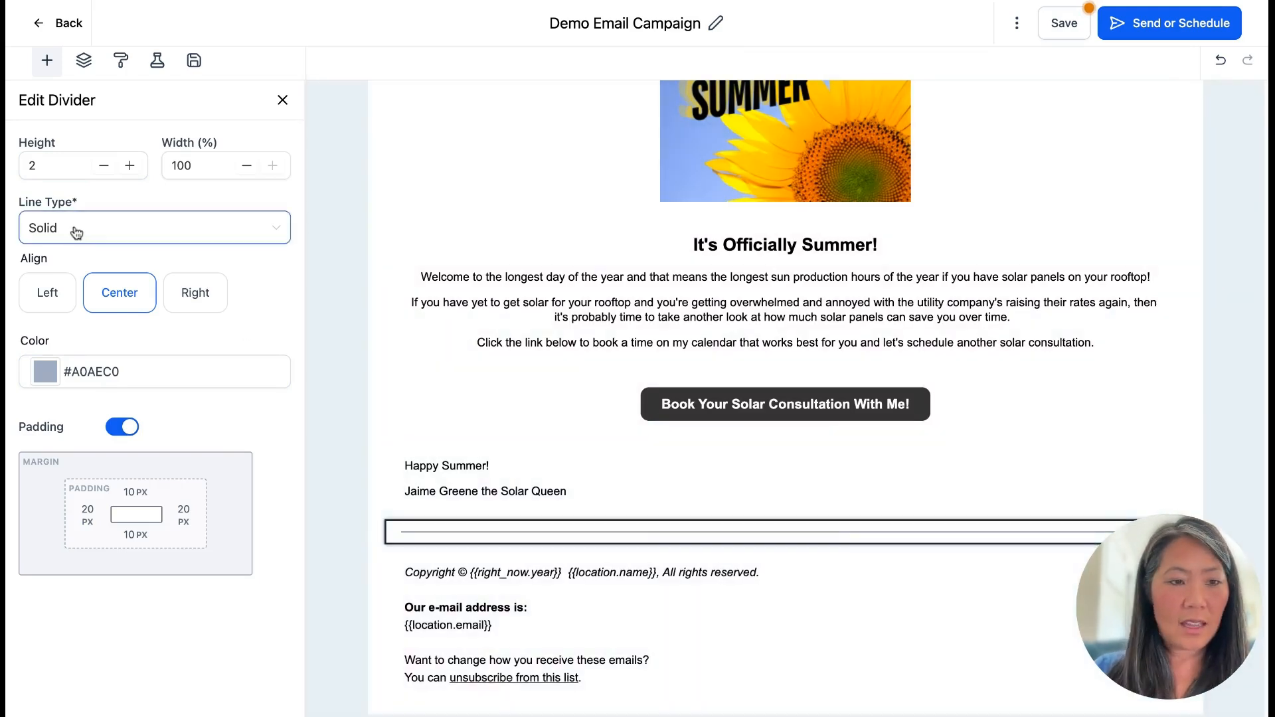
{"action": "left_click", "coordinate": [75, 234]}
{"action": "left_click", "coordinate": [63, 266]}
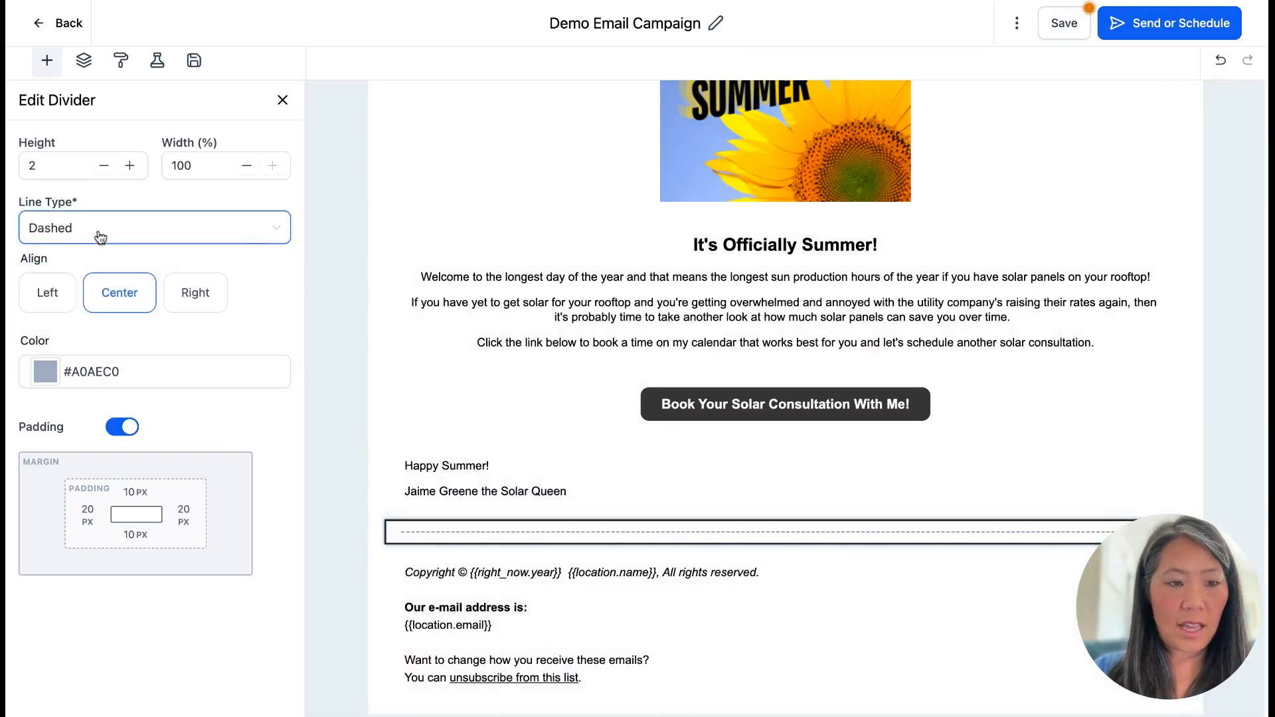
{"action": "left_click", "coordinate": [100, 237]}
{"action": "left_click", "coordinate": [84, 290]}
{"action": "left_click", "coordinate": [99, 229]}
{"action": "left_click", "coordinate": [73, 325]}
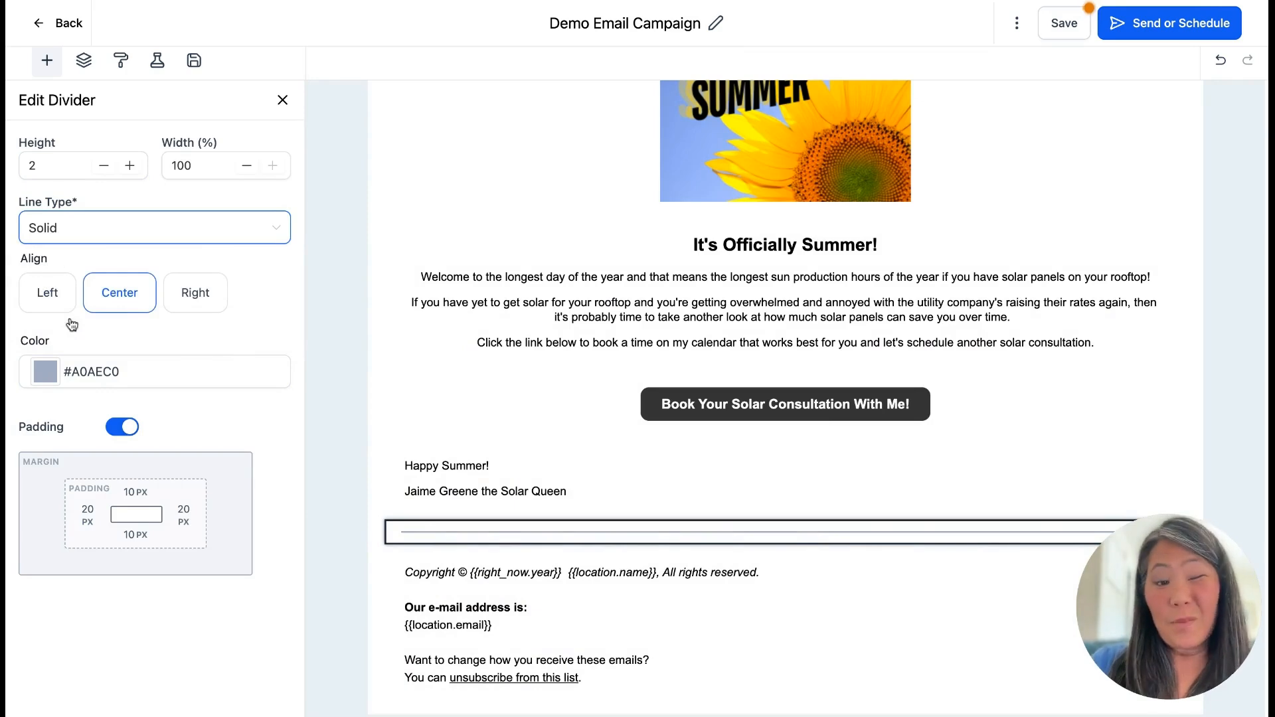
Step: Review the copyright and unsubscribe footer block and save the campaign
{"action": "mouse_move", "coordinate": [440, 578]}
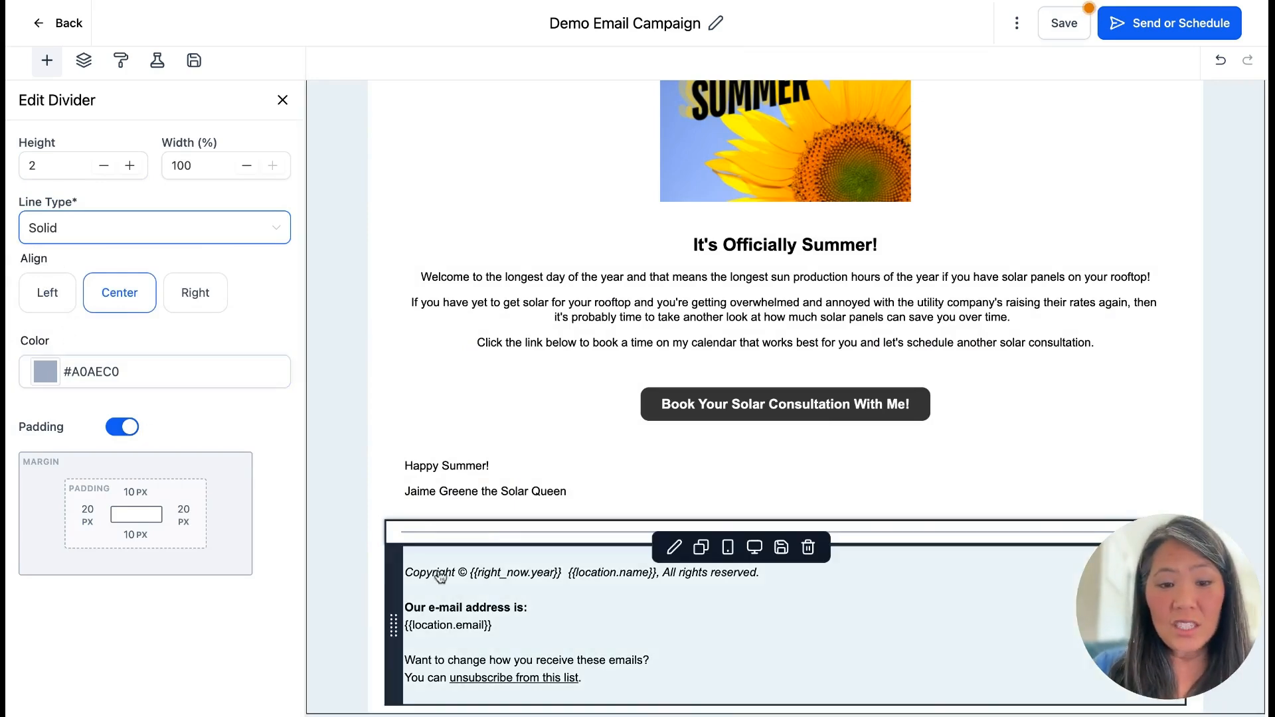
{"action": "left_click", "coordinate": [470, 591]}
{"action": "left_click", "coordinate": [50, 61]}
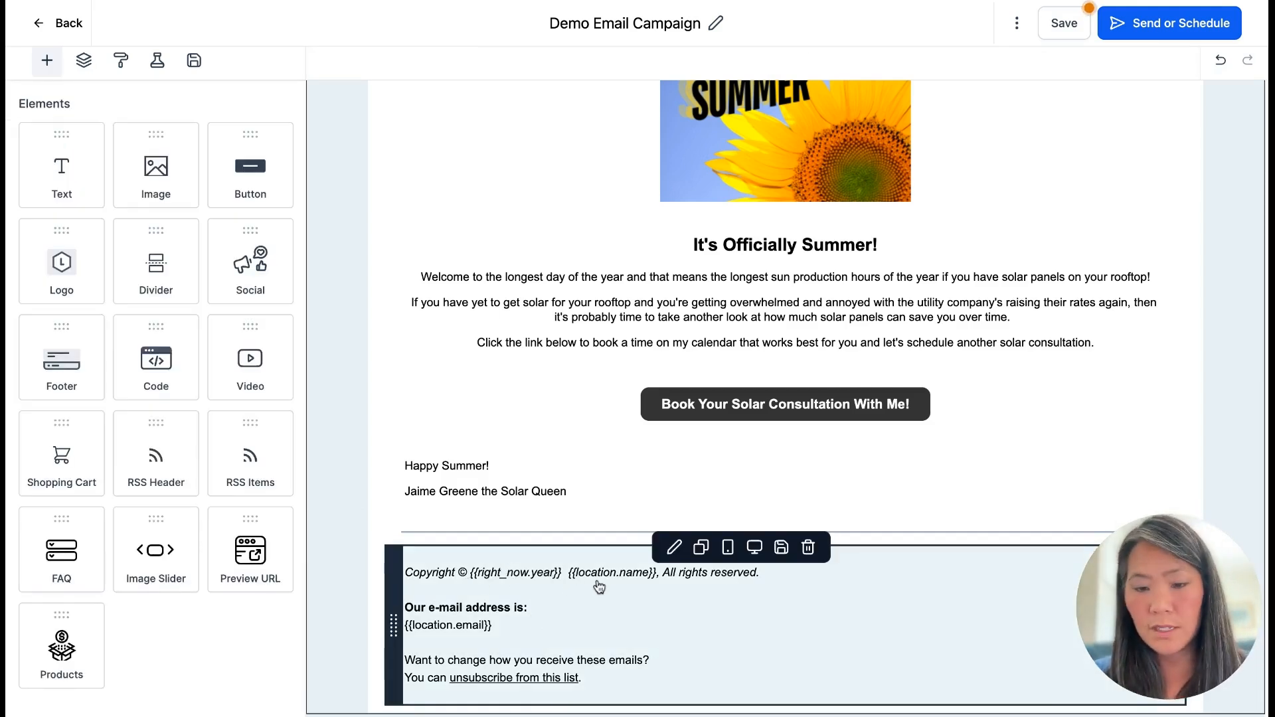
{"action": "scroll", "coordinate": [469, 622], "scroll_direction": "down", "scroll_amount": 1}
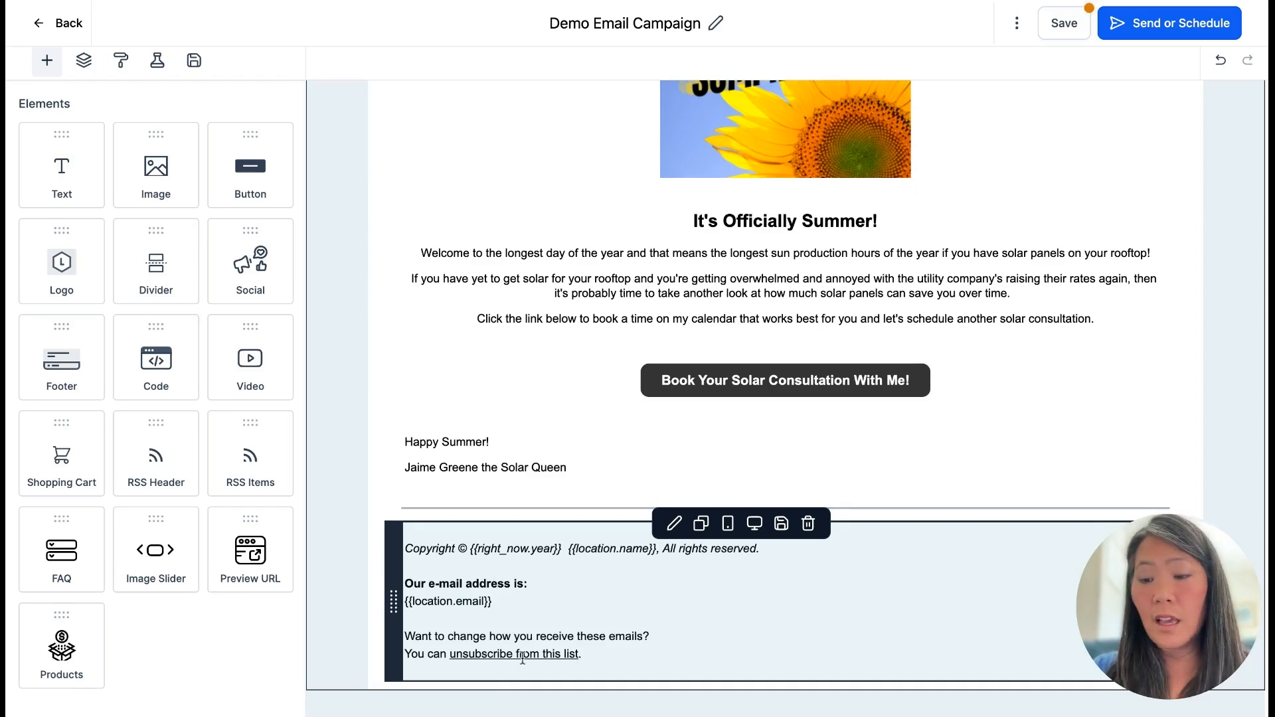
{"action": "left_click", "coordinate": [1062, 23]}
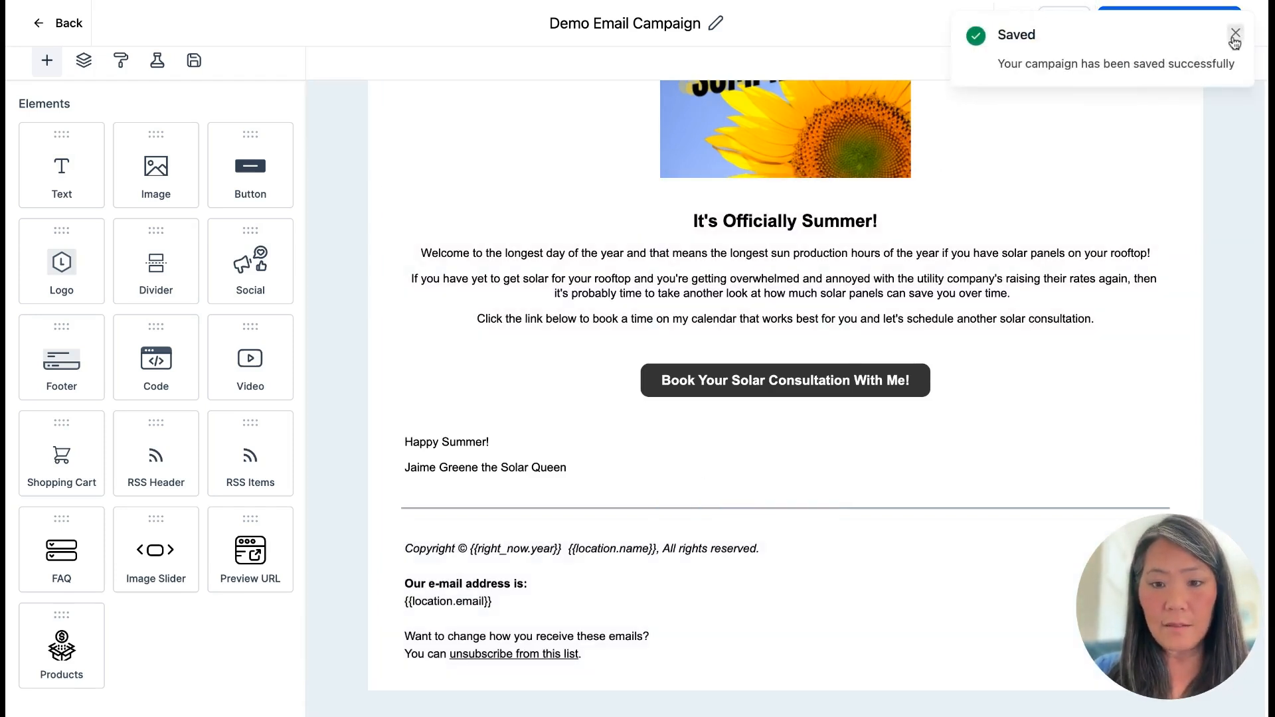
Step: Dismiss the save notice, go to the sending options, look at the Schedule and Batch Schedule modes, and choose Send Now
{"action": "left_click", "coordinate": [1233, 43]}
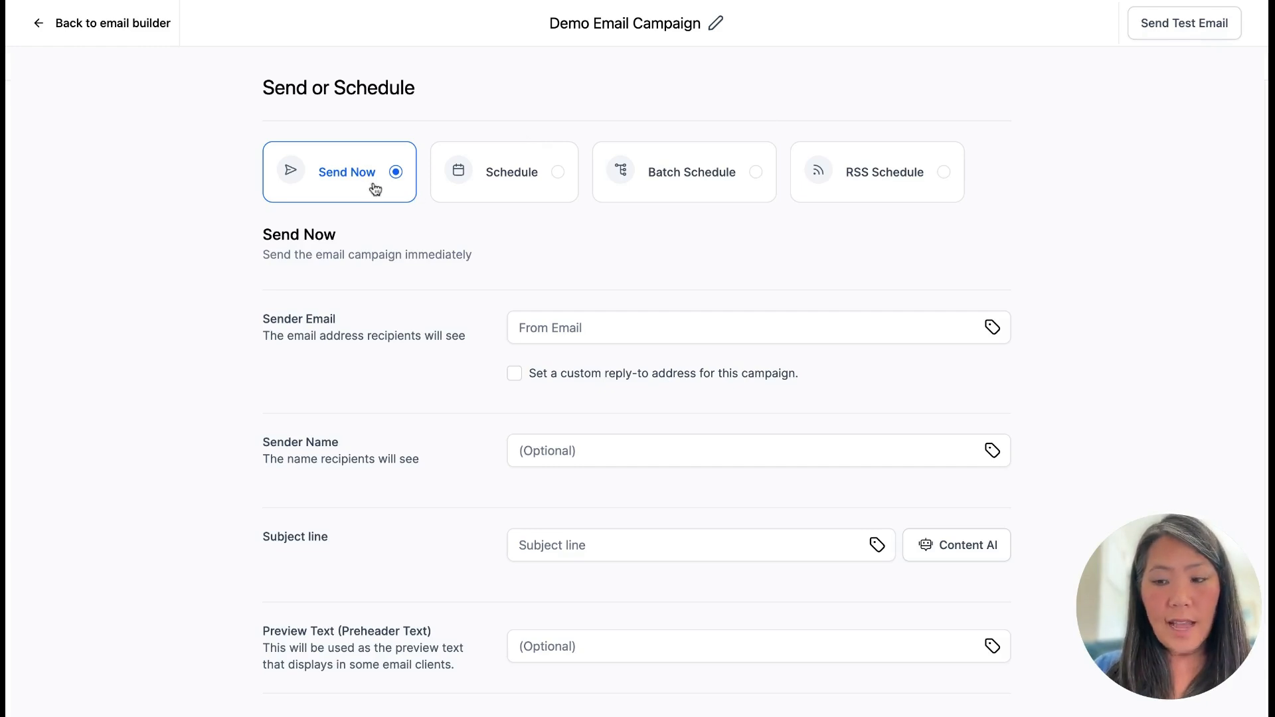
{"action": "left_click", "coordinate": [501, 172]}
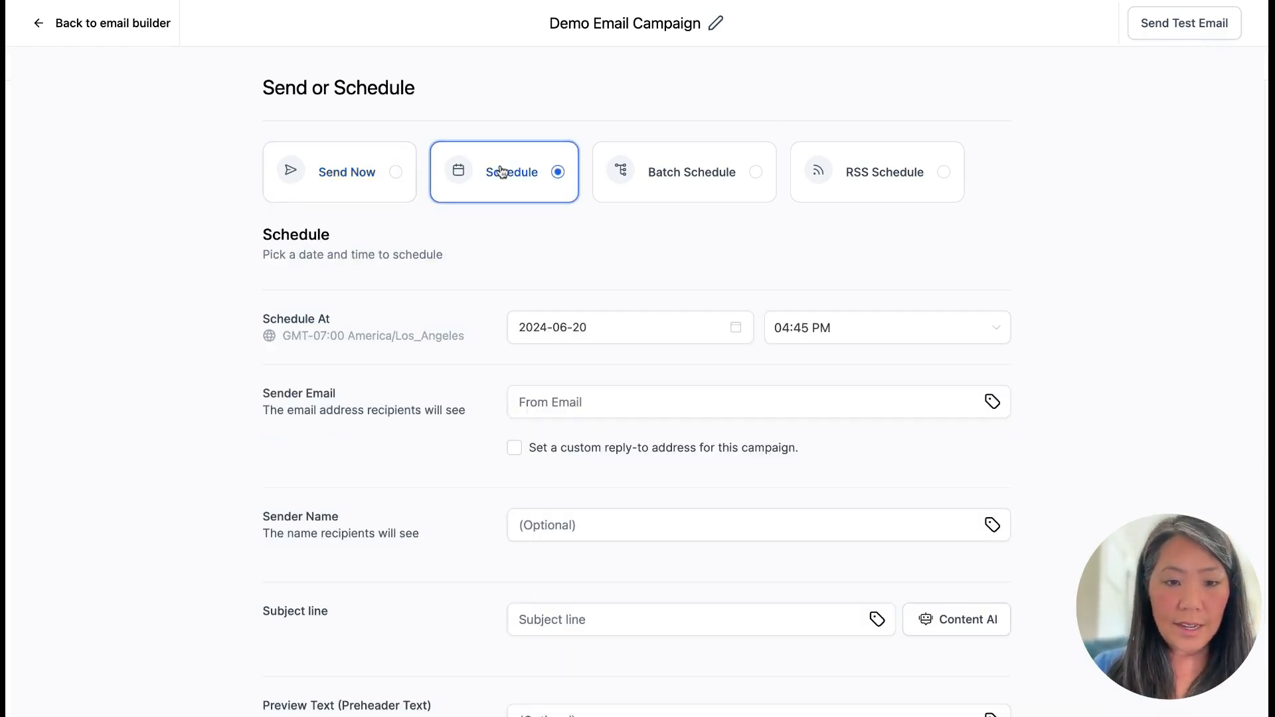
{"action": "left_click", "coordinate": [641, 178]}
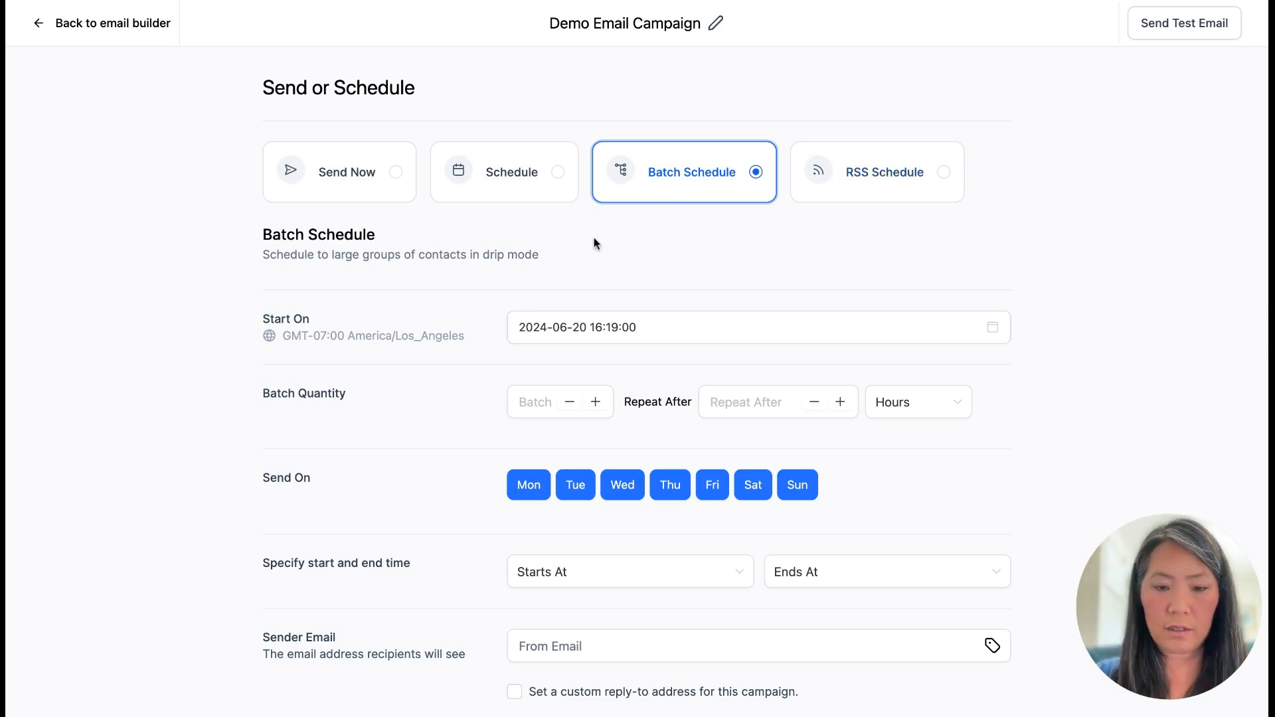
{"action": "scroll", "coordinate": [594, 241], "scroll_direction": "down", "scroll_amount": 1}
{"action": "scroll", "coordinate": [595, 242], "scroll_direction": "up", "scroll_amount": 1}
{"action": "left_click", "coordinate": [385, 188]}
Step: Set the sender email to the user's Email custom value, {{user.email}}
{"action": "left_click", "coordinate": [532, 328]}
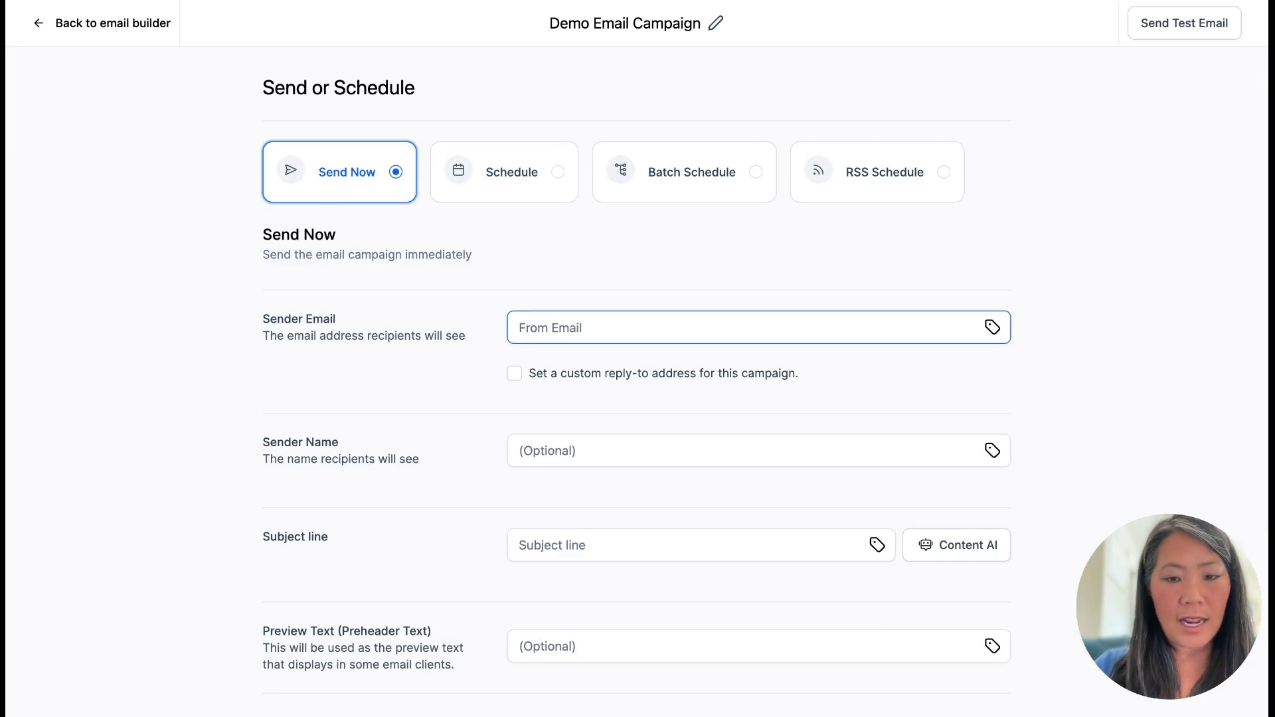
{"action": "left_click", "coordinate": [992, 327]}
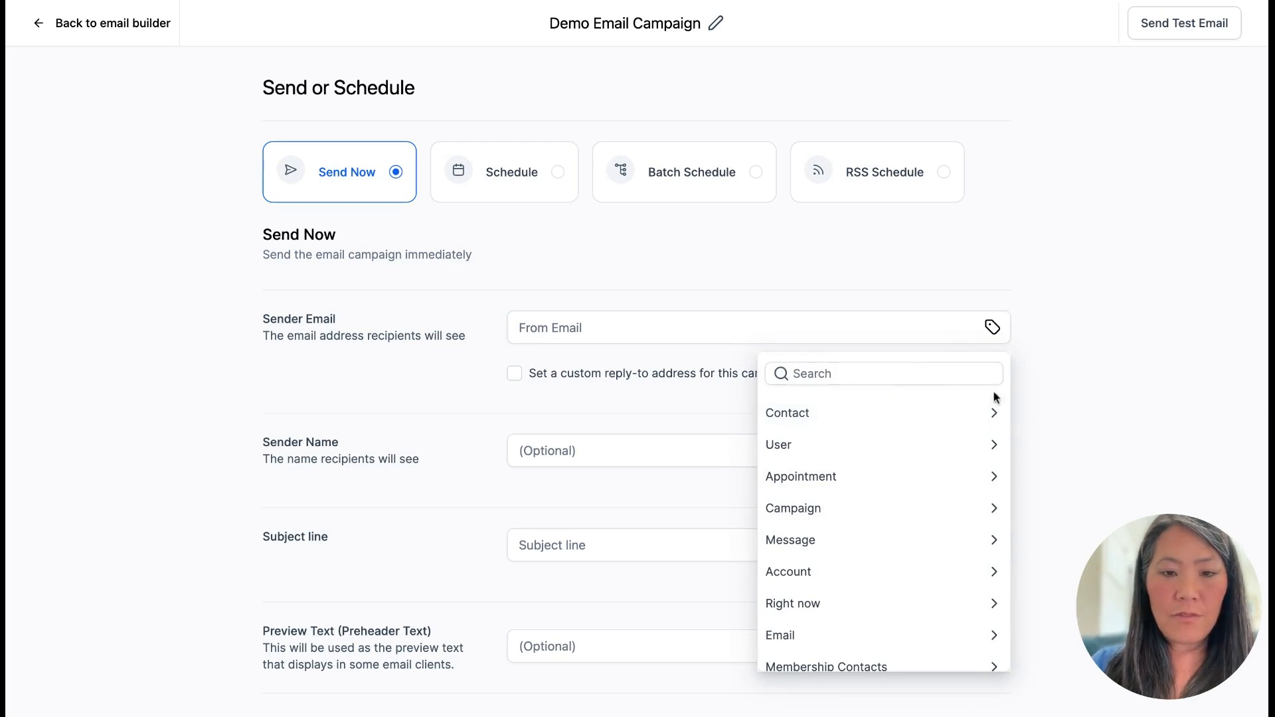
{"action": "left_click", "coordinate": [960, 449]}
{"action": "left_click", "coordinate": [924, 533]}
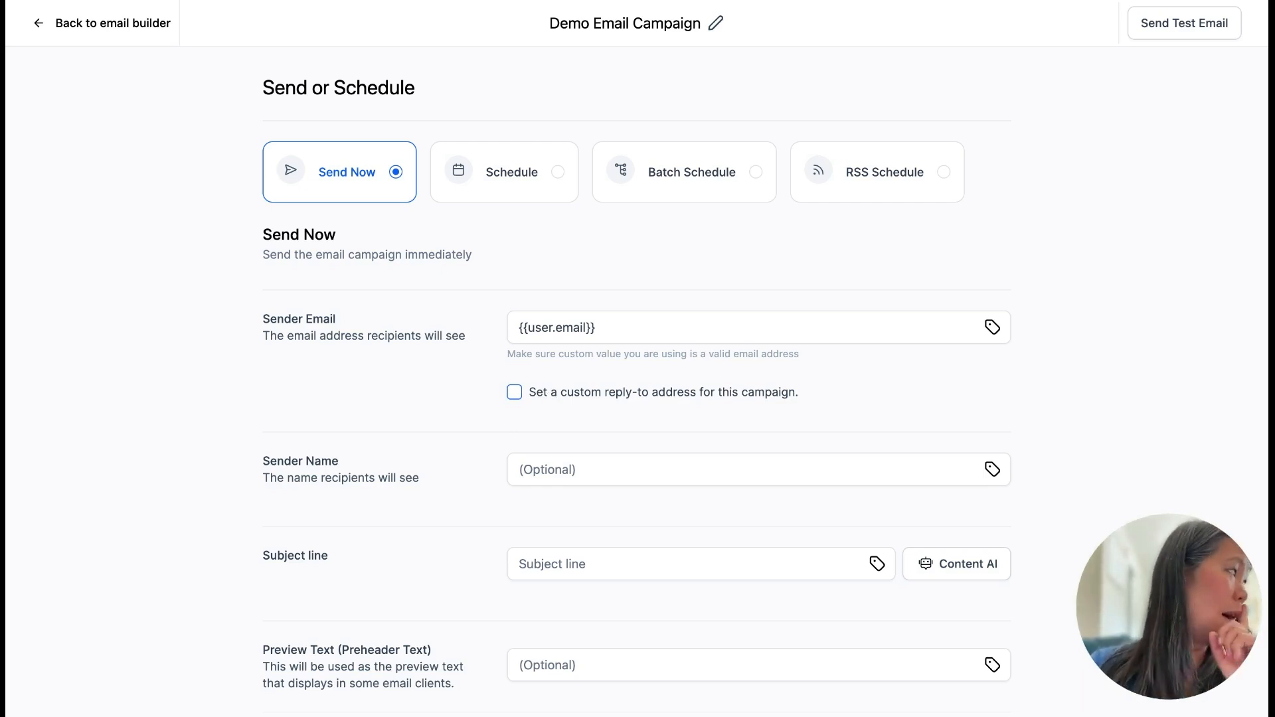
Step: Set the sender name to the user's Full Name custom value, {{user.name}}
{"action": "left_click", "coordinate": [626, 479]}
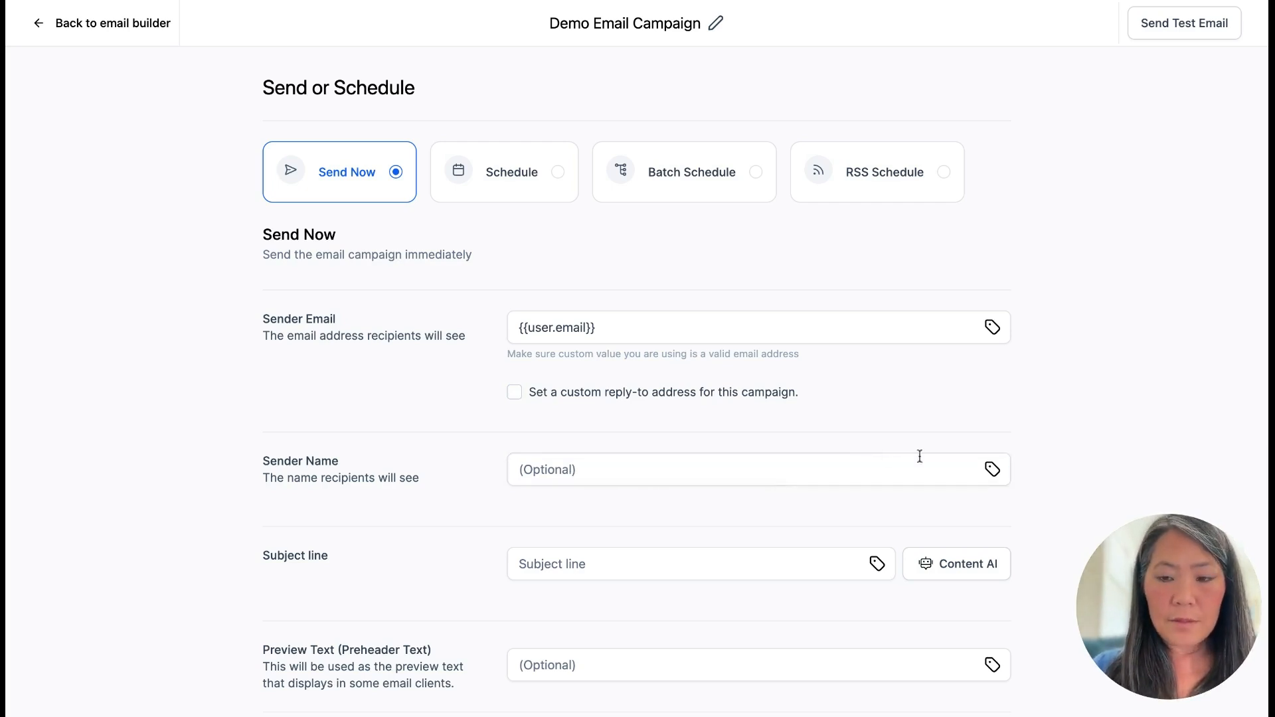
{"action": "left_click", "coordinate": [992, 471]}
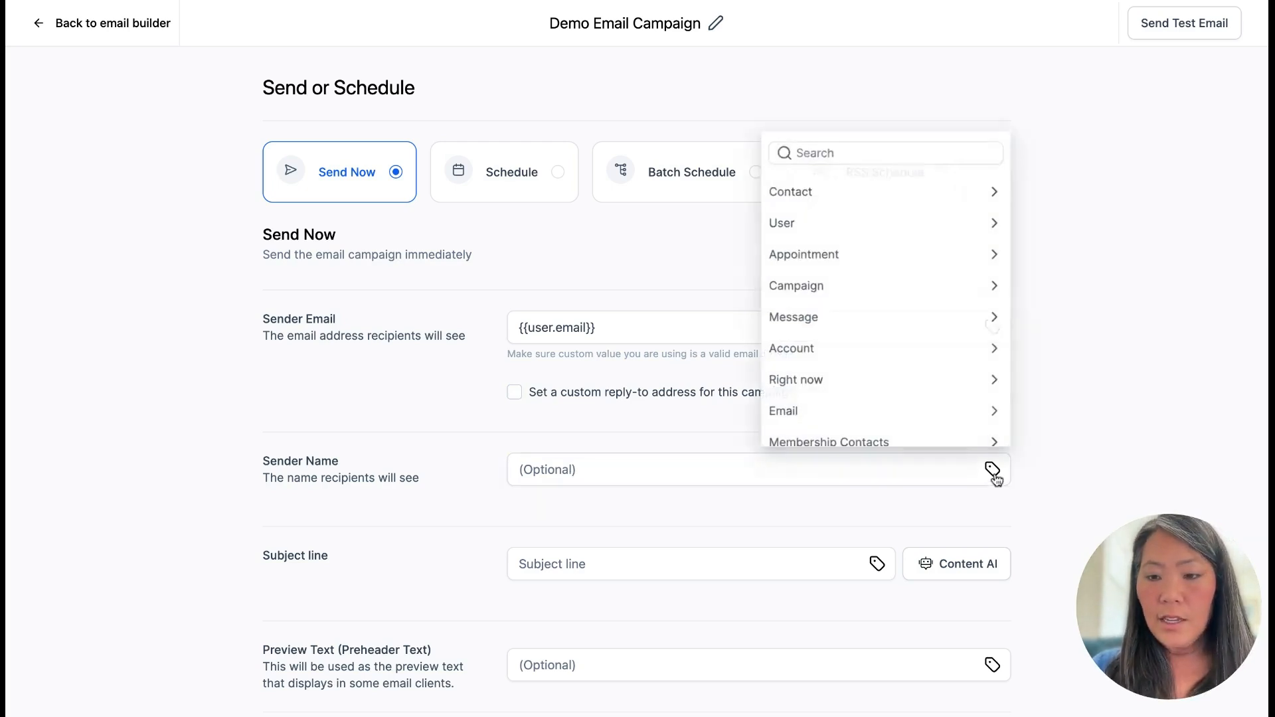
{"action": "left_click", "coordinate": [871, 223]}
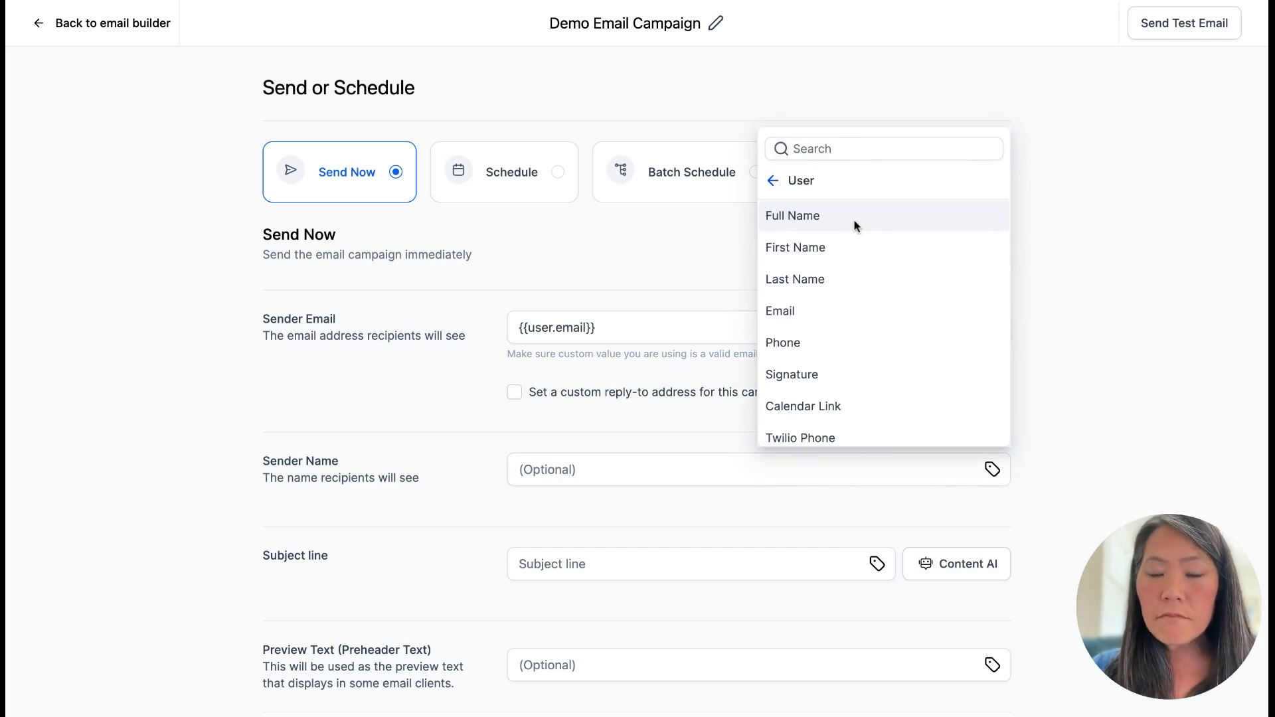
{"action": "left_click", "coordinate": [855, 219]}
{"action": "scroll", "coordinate": [831, 369], "scroll_direction": "down", "scroll_amount": 2}
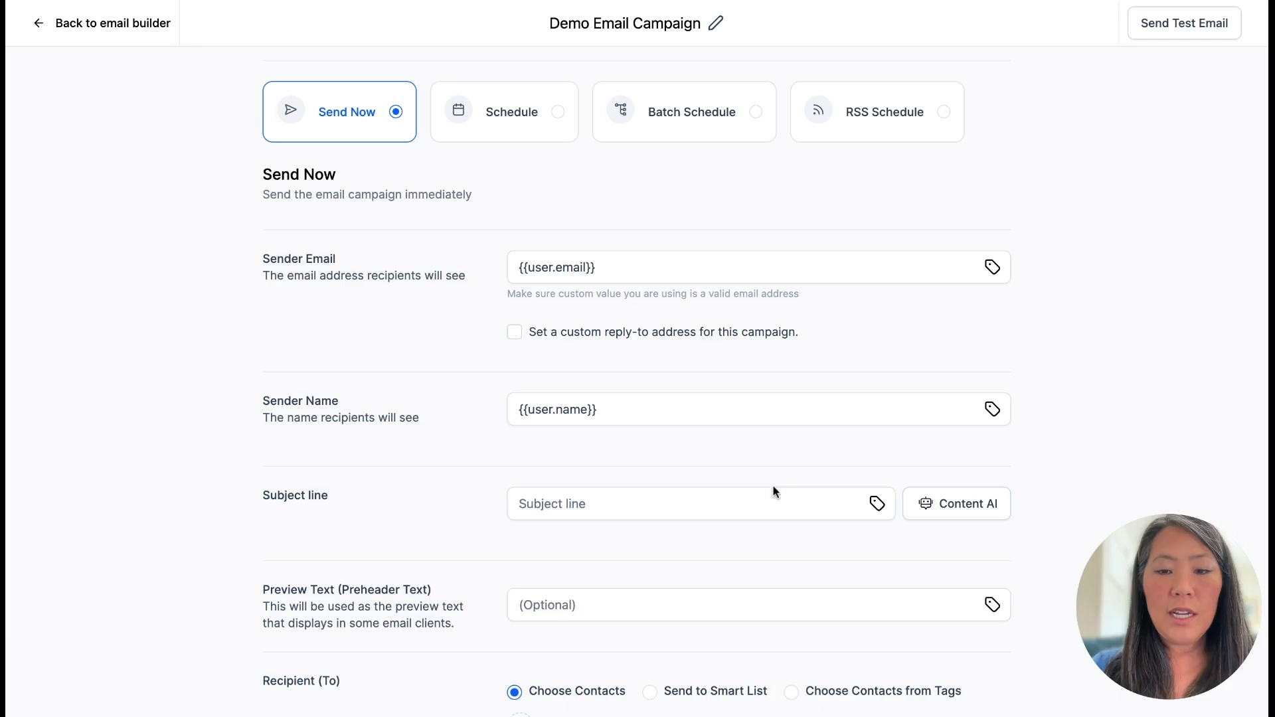
Step: Set the subject line to "Happy Summer, {{contact.first_name}}!", using the contact's First Name custom value
{"action": "left_click", "coordinate": [771, 497]}
{"action": "type", "text": "H"}
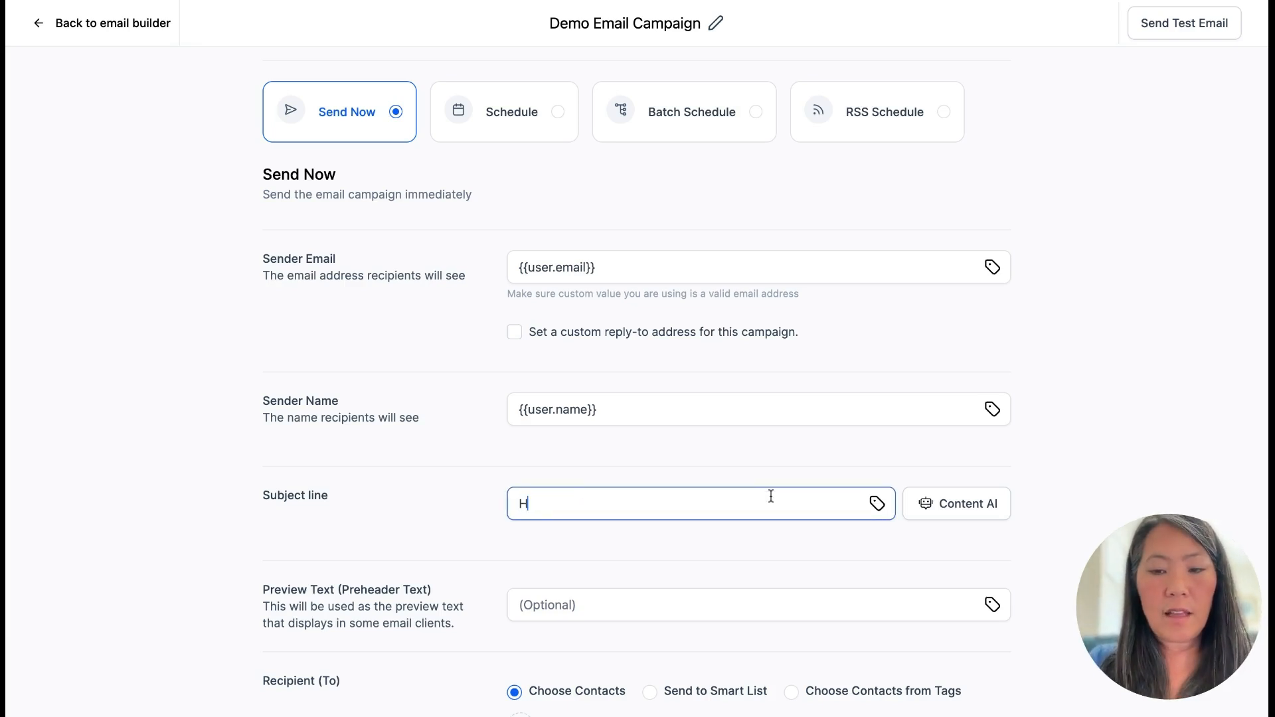
{"action": "type", "text": "appy Summer"}
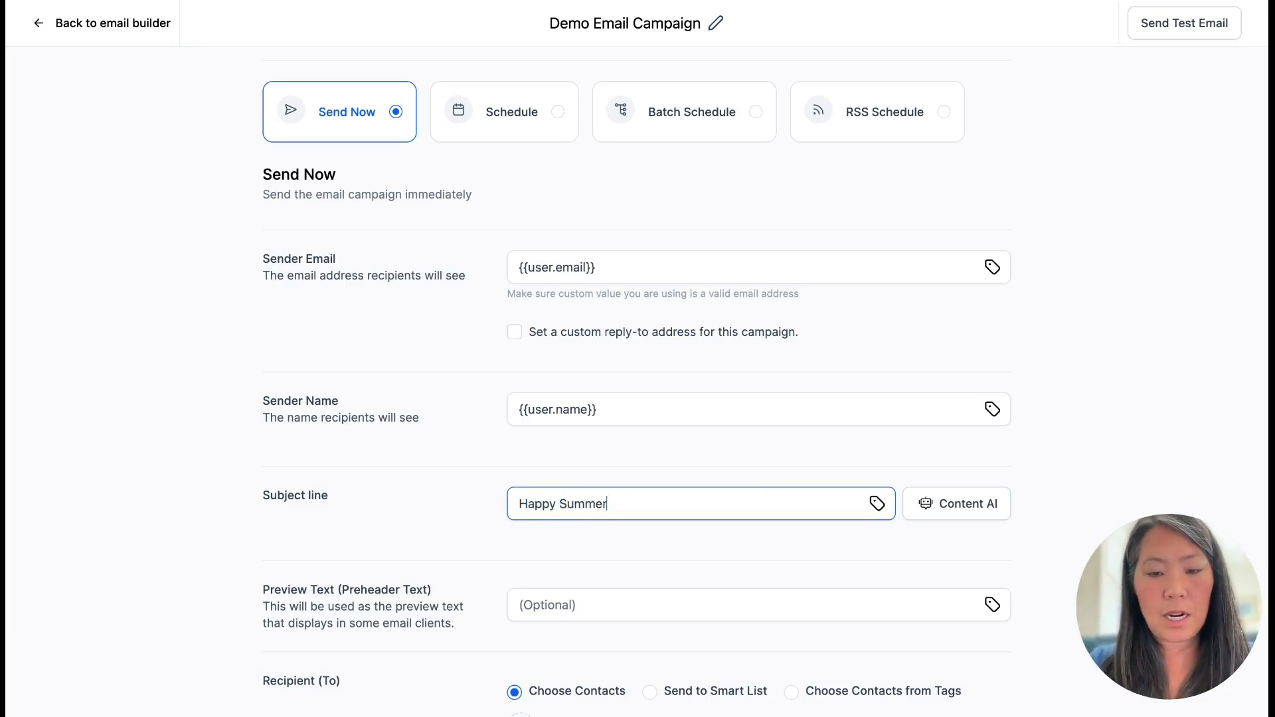
{"action": "left_click", "coordinate": [877, 503]}
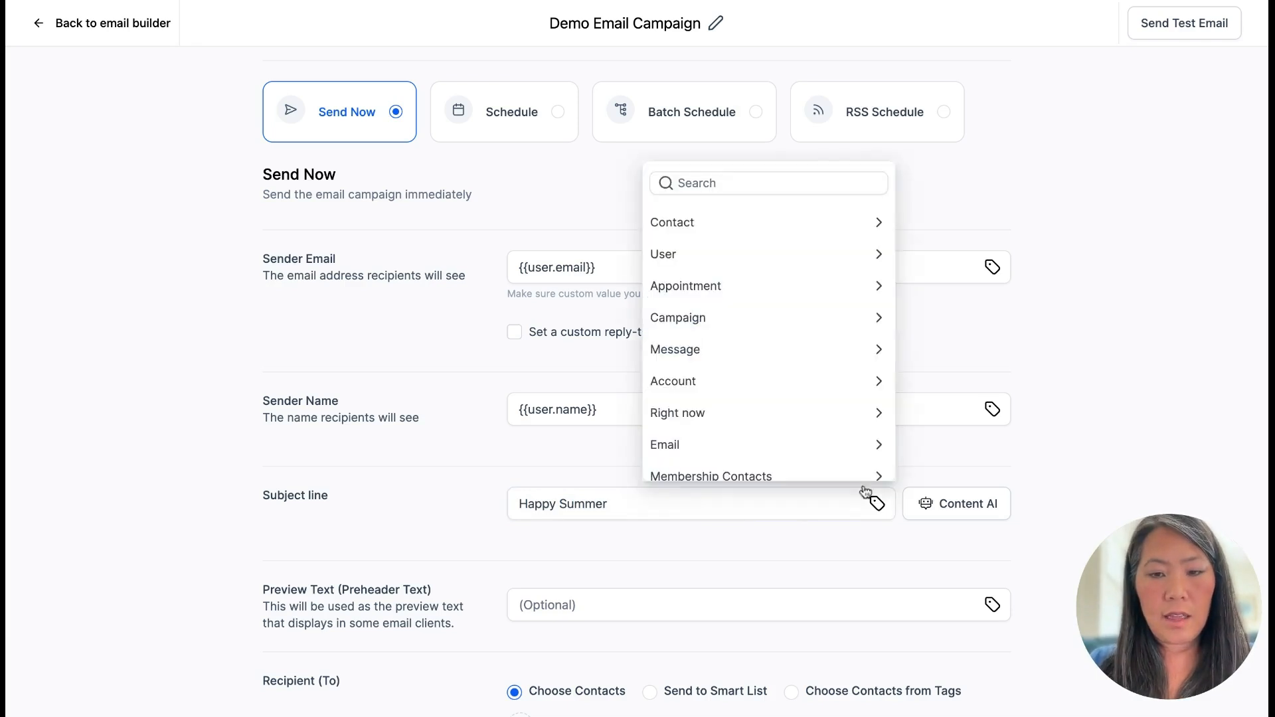
{"action": "left_click", "coordinate": [784, 234]}
{"action": "left_click", "coordinate": [756, 281]}
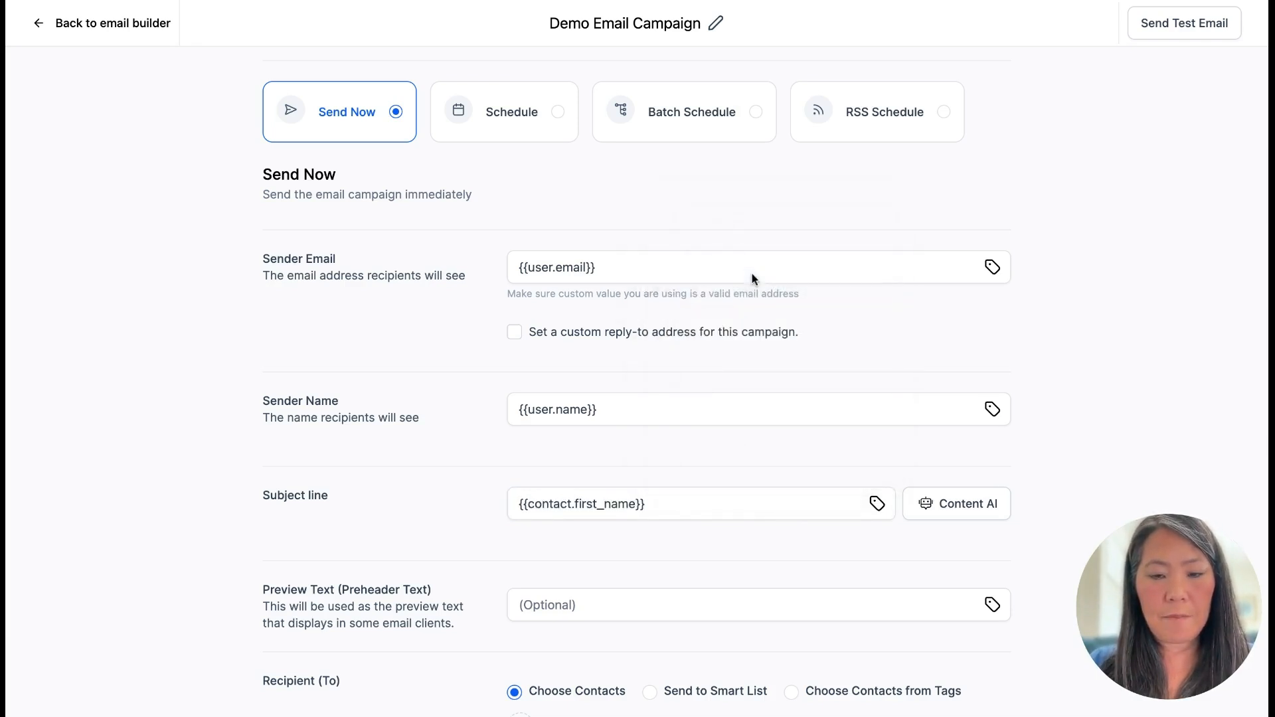
{"action": "left_click", "coordinate": [540, 492]}
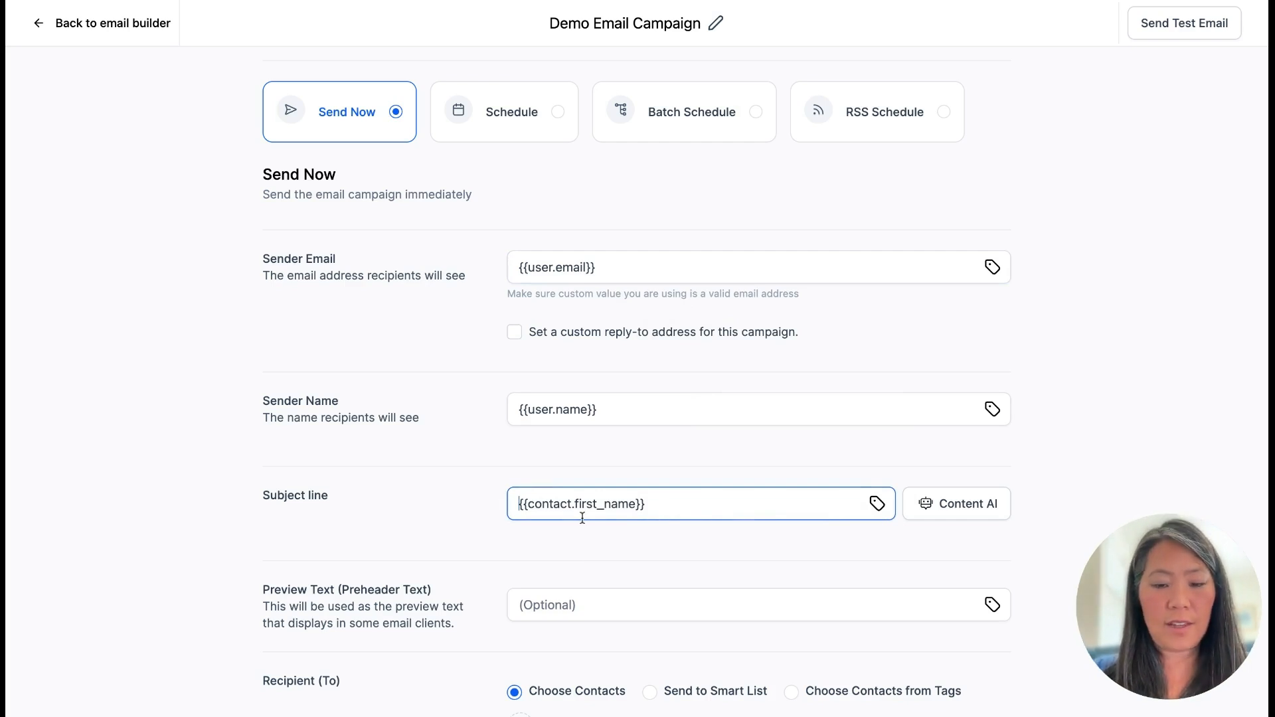
{"action": "type", "text": "Happy Summer,"}
{"action": "left_click", "coordinate": [757, 506]}
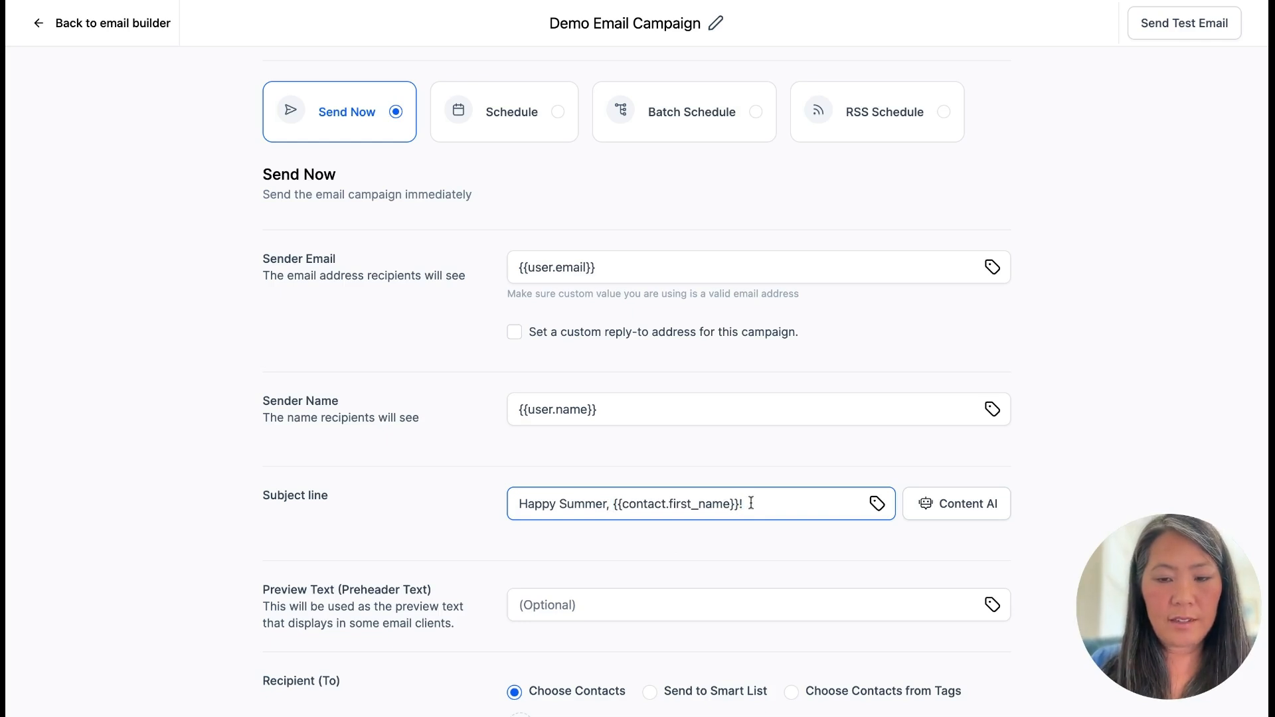
Step: Turn on click tracking and choose the recipients from the tag "demo contacts for videos"
{"action": "scroll", "coordinate": [750, 503], "scroll_direction": "down", "scroll_amount": 3}
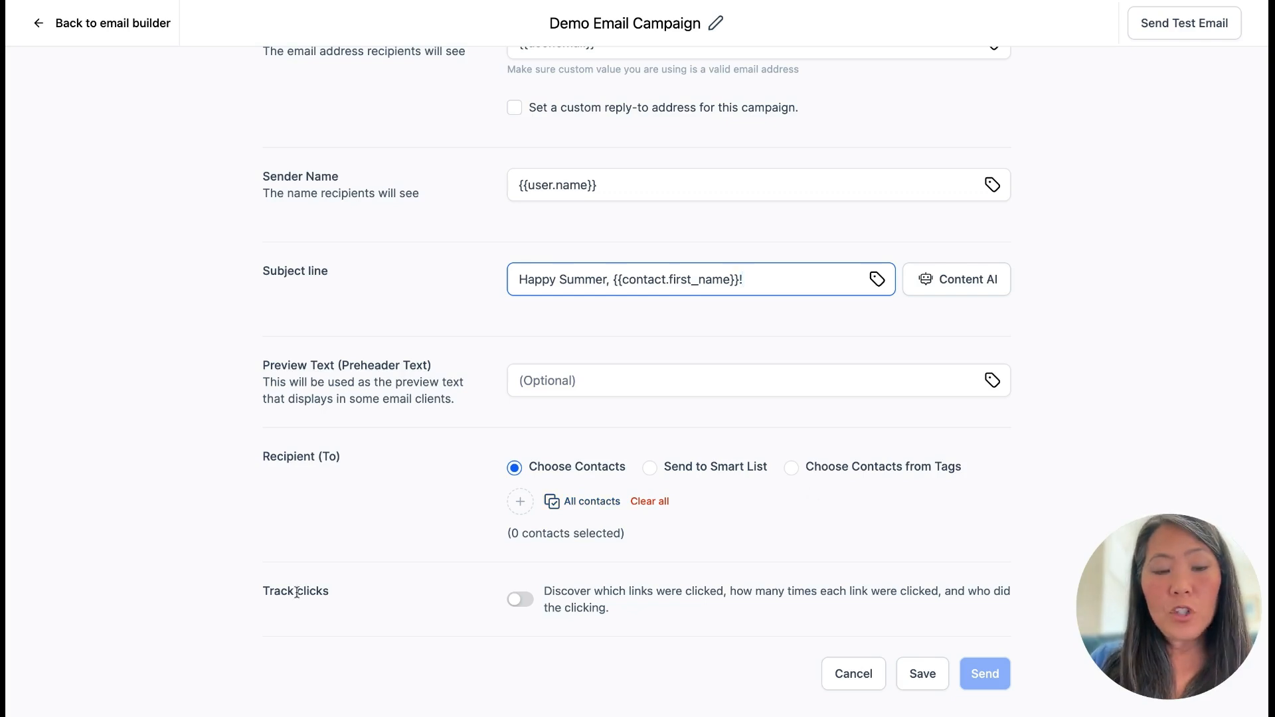
{"action": "left_click", "coordinate": [527, 602]}
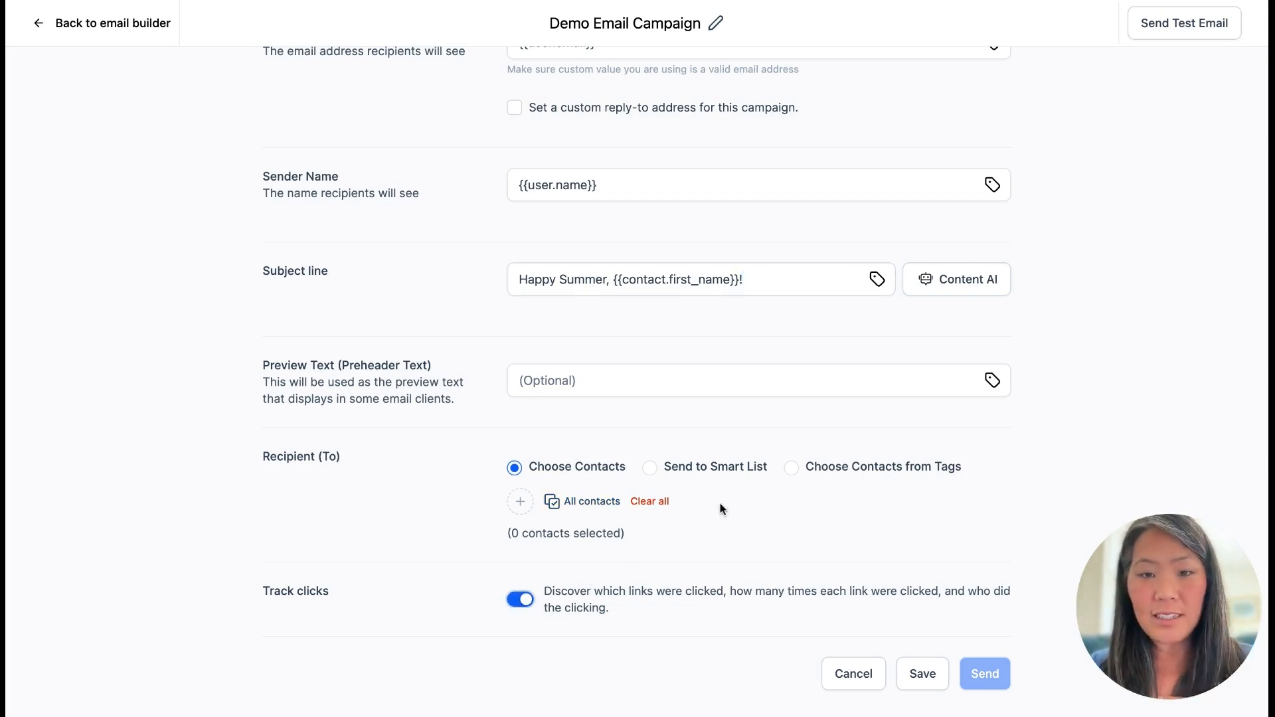
{"action": "left_click", "coordinate": [790, 468]}
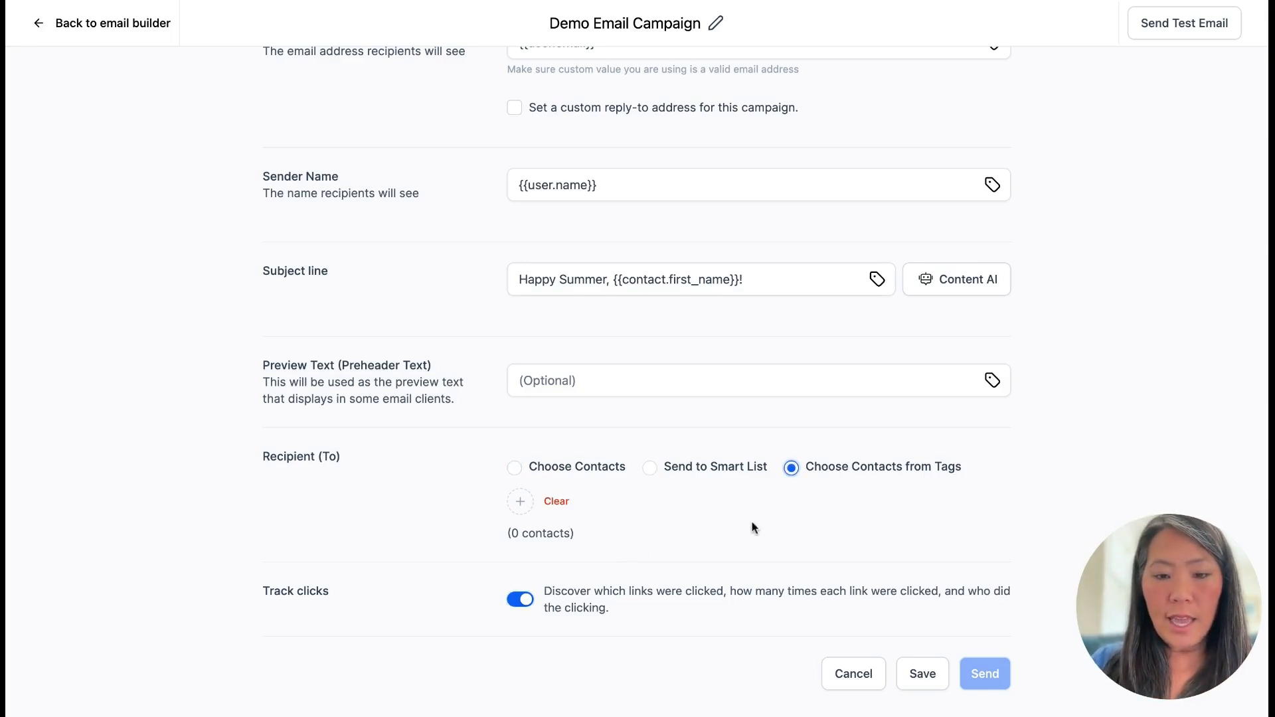
{"action": "left_click", "coordinate": [520, 501]}
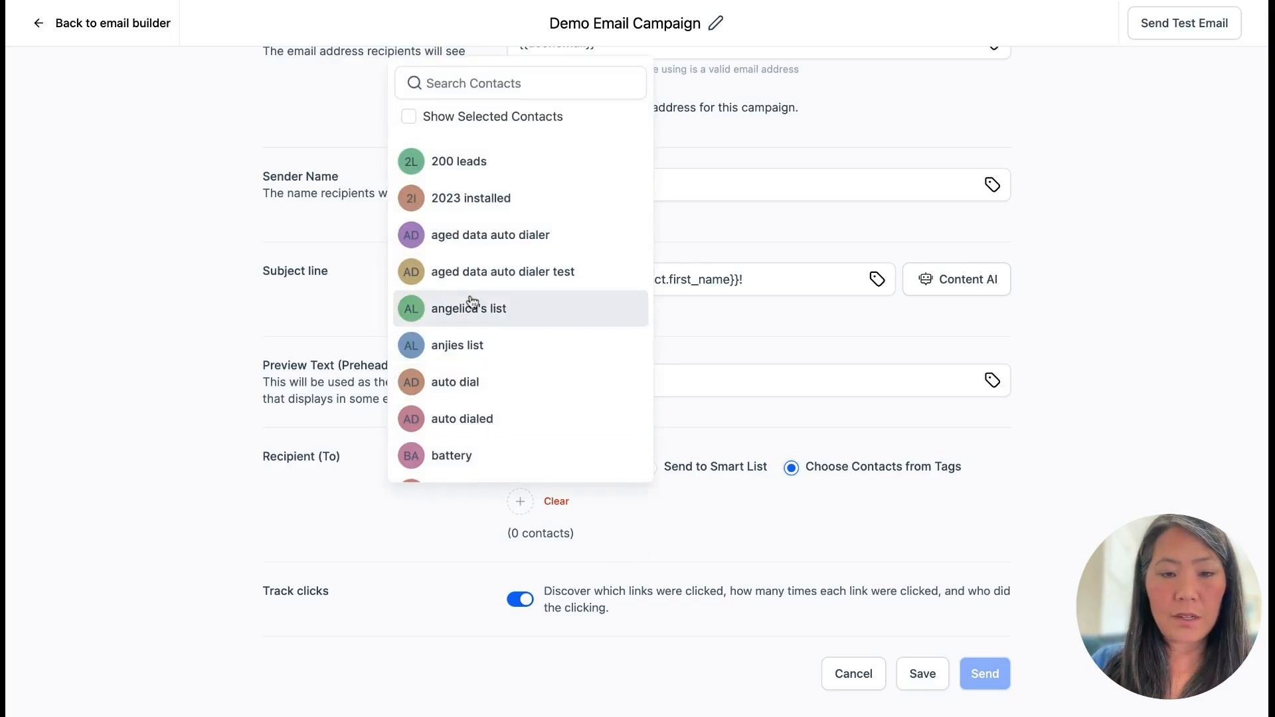
{"action": "scroll", "coordinate": [471, 286], "scroll_direction": "down", "scroll_amount": 3}
{"action": "scroll", "coordinate": [470, 278], "scroll_direction": "down", "scroll_amount": 6}
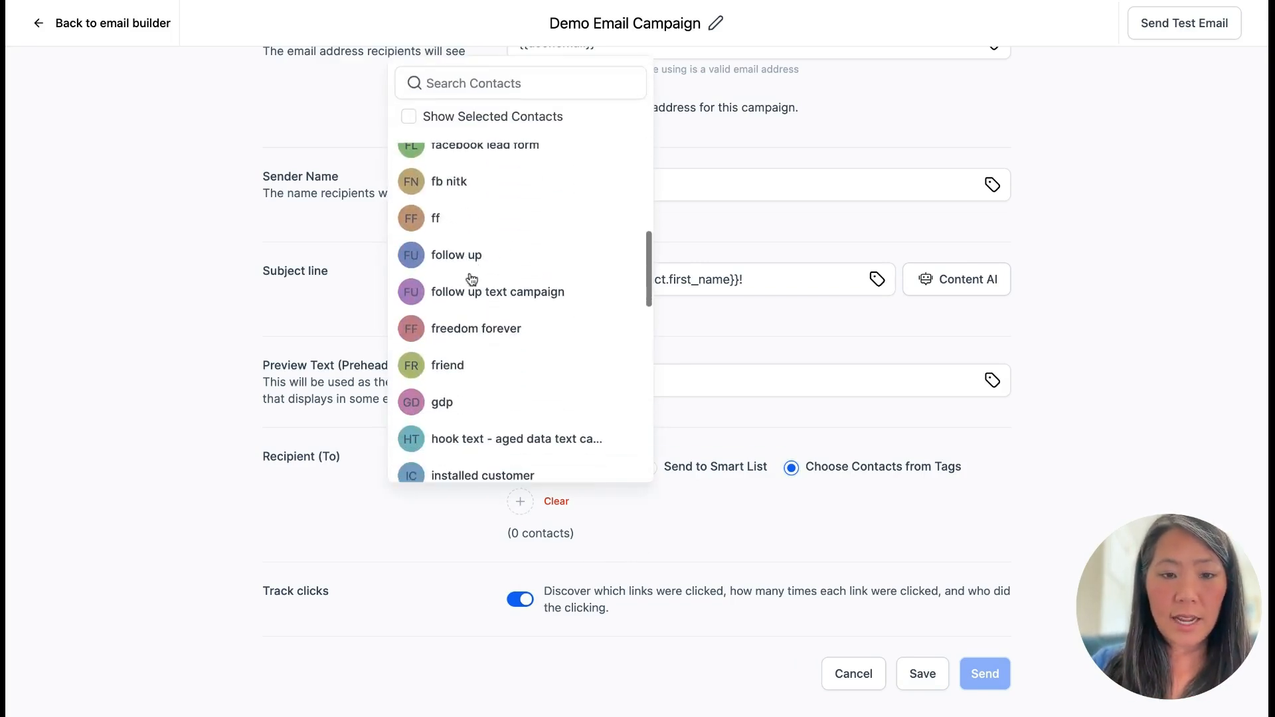
{"action": "scroll", "coordinate": [471, 278], "scroll_direction": "up", "scroll_amount": 5}
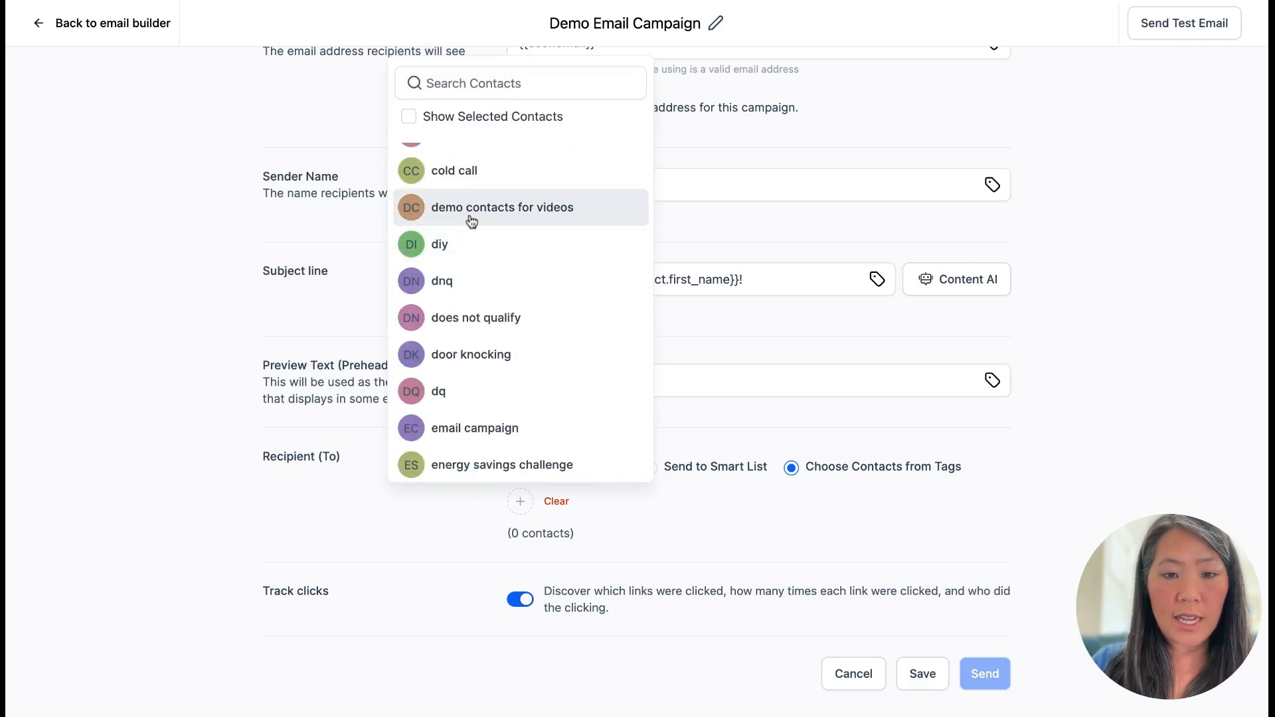
{"action": "left_click", "coordinate": [470, 219]}
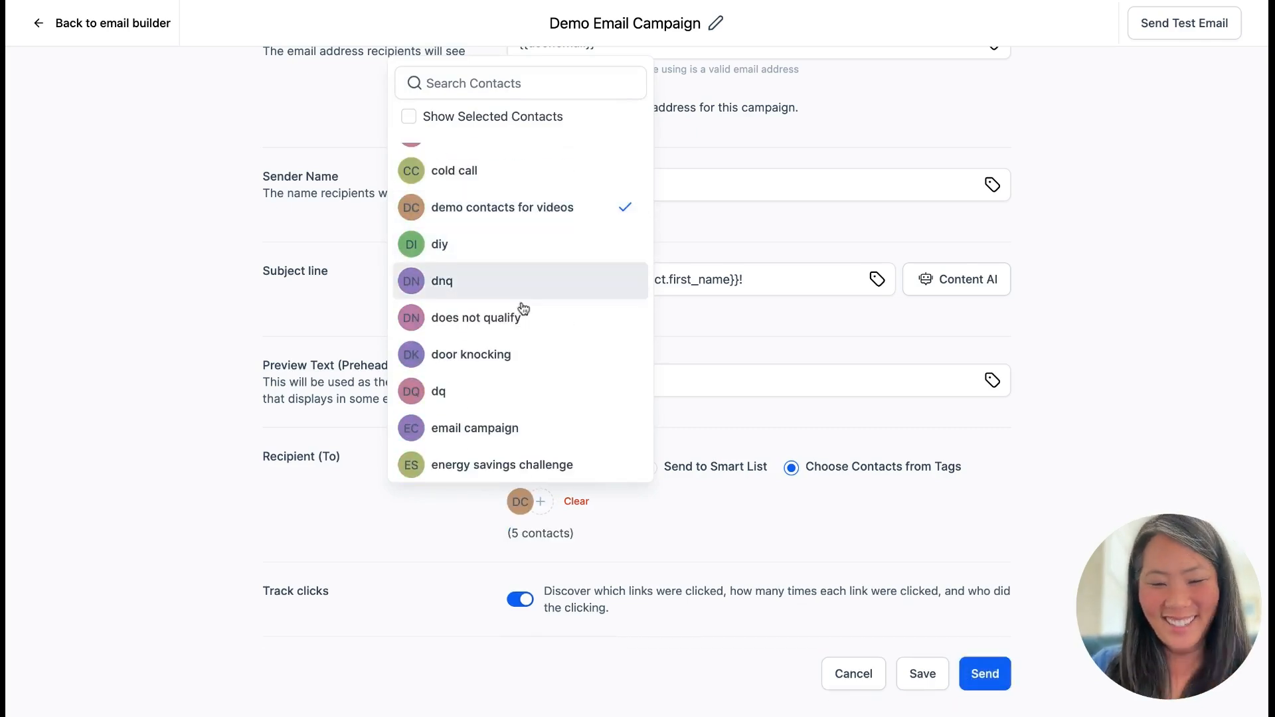
Step: Look through the remaining tags, close the tag list and send the campaign
{"action": "scroll", "coordinate": [637, 463], "scroll_direction": "down", "scroll_amount": 2}
{"action": "scroll", "coordinate": [627, 438], "scroll_direction": "down", "scroll_amount": 15}
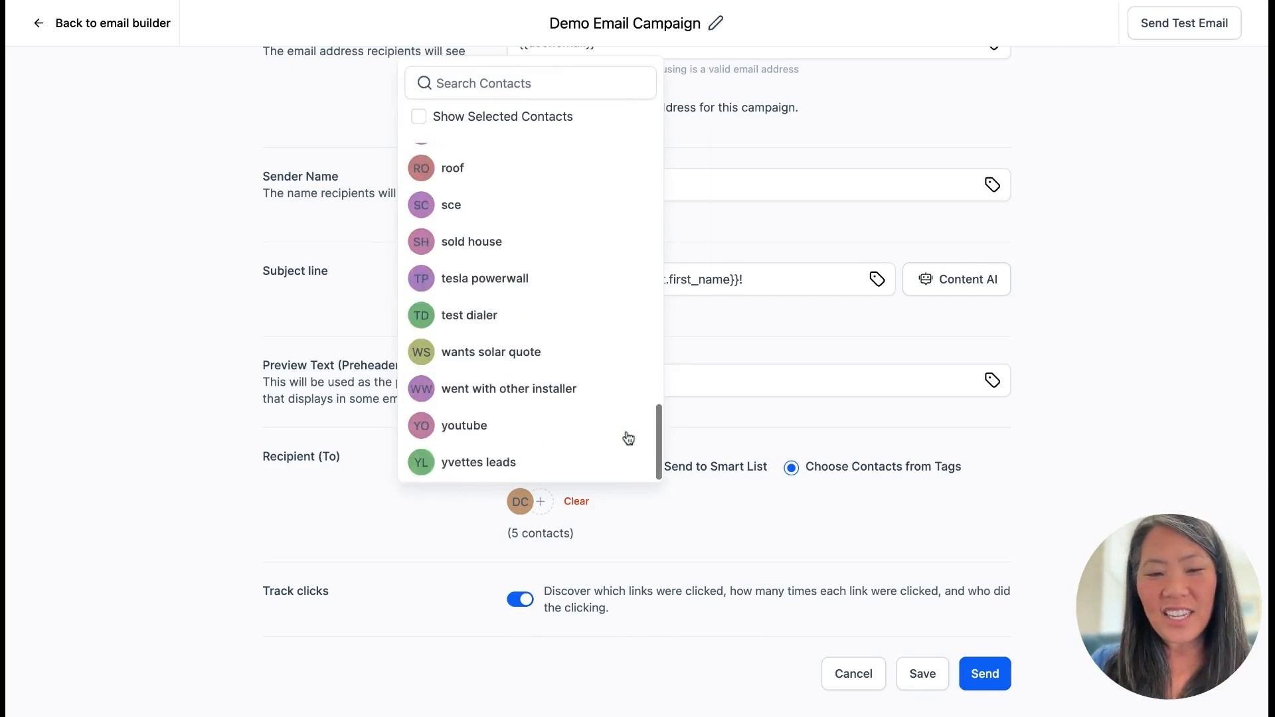
{"action": "left_click", "coordinate": [744, 521]}
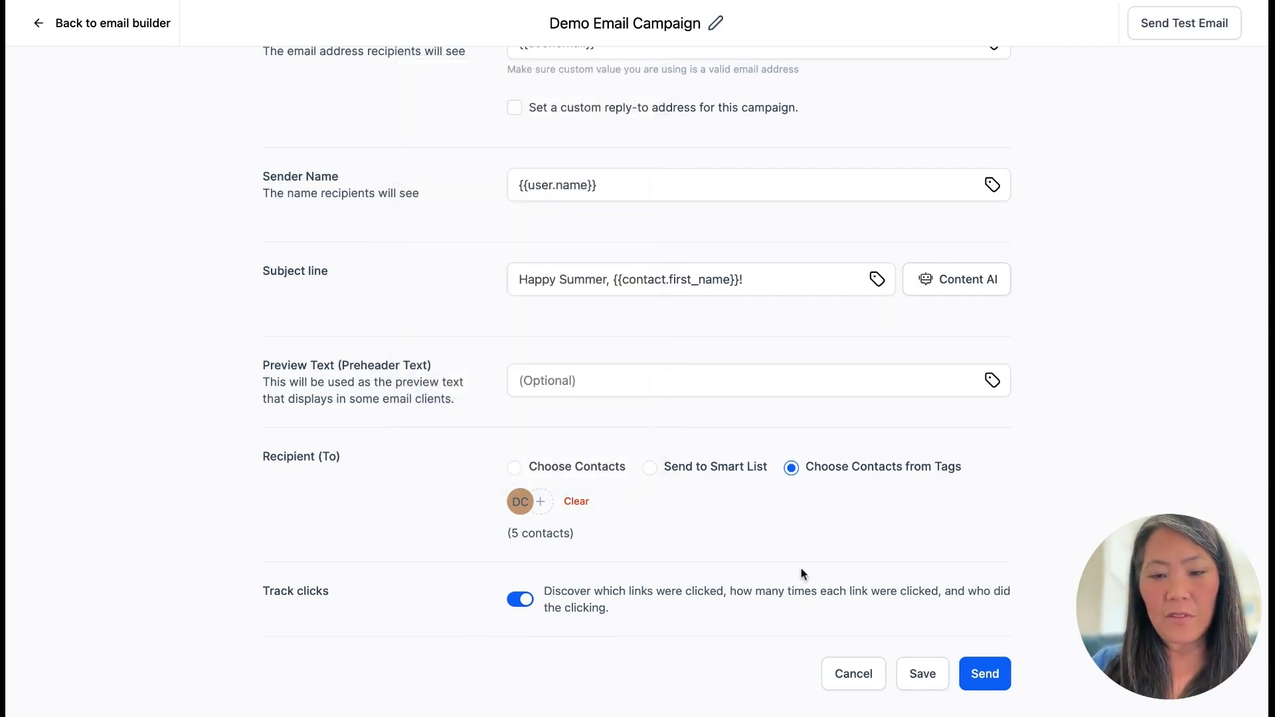
{"action": "left_click", "coordinate": [974, 686]}
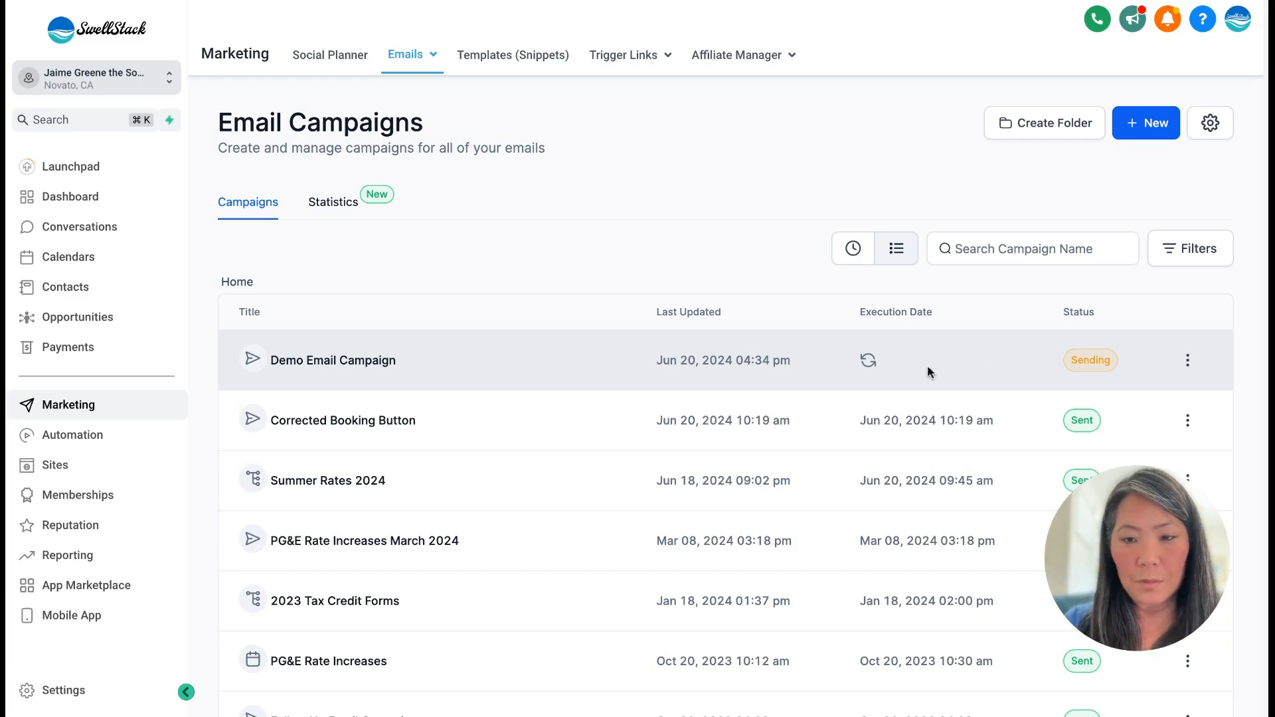
Step: Refresh the sending status of Demo Email Campaign and examine its delivery, open and click statistics
{"action": "left_click", "coordinate": [867, 361]}
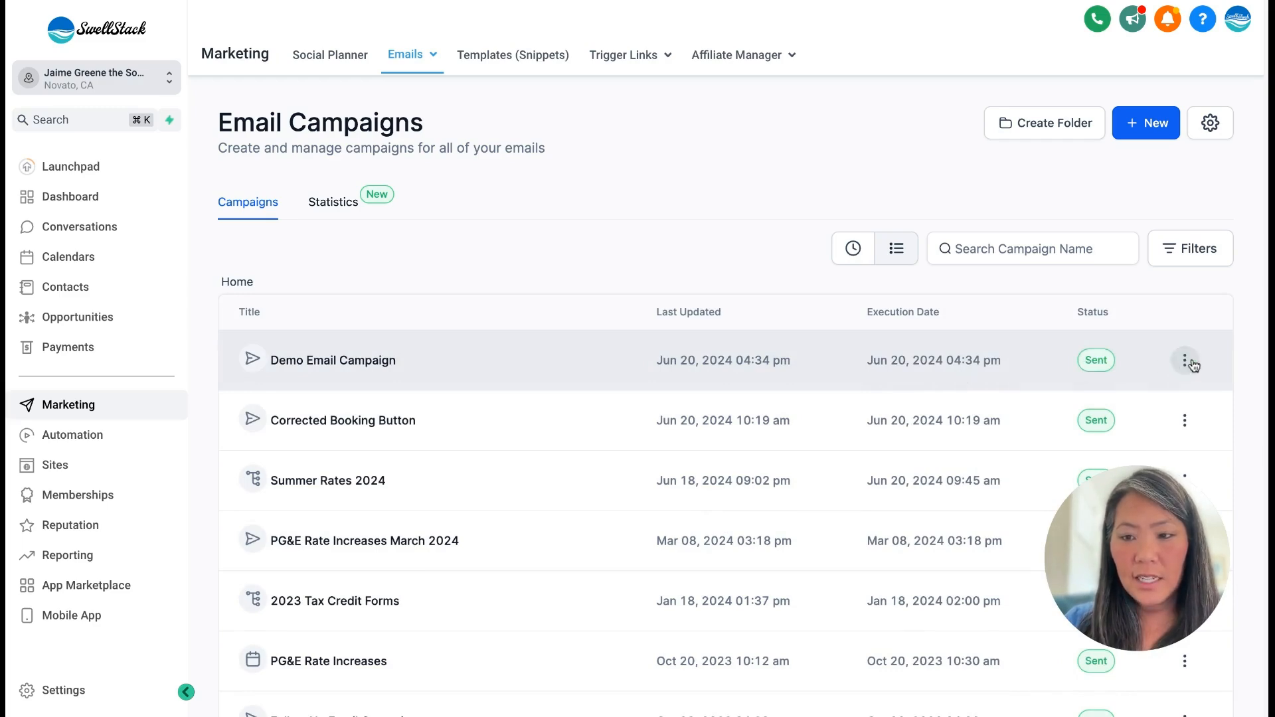
{"action": "left_click", "coordinate": [1184, 360]}
{"action": "scroll", "coordinate": [727, 399], "scroll_direction": "down", "scroll_amount": 8}
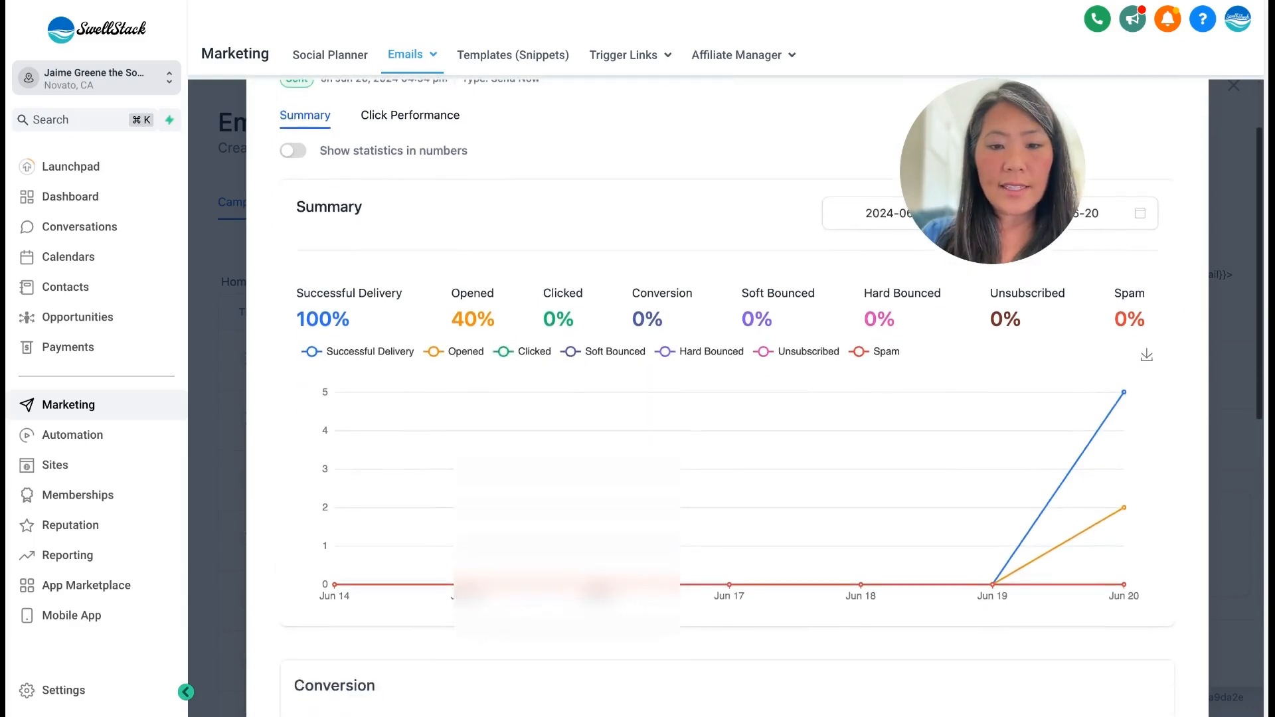
{"action": "scroll", "coordinate": [858, 474], "scroll_direction": "down", "scroll_amount": 2}
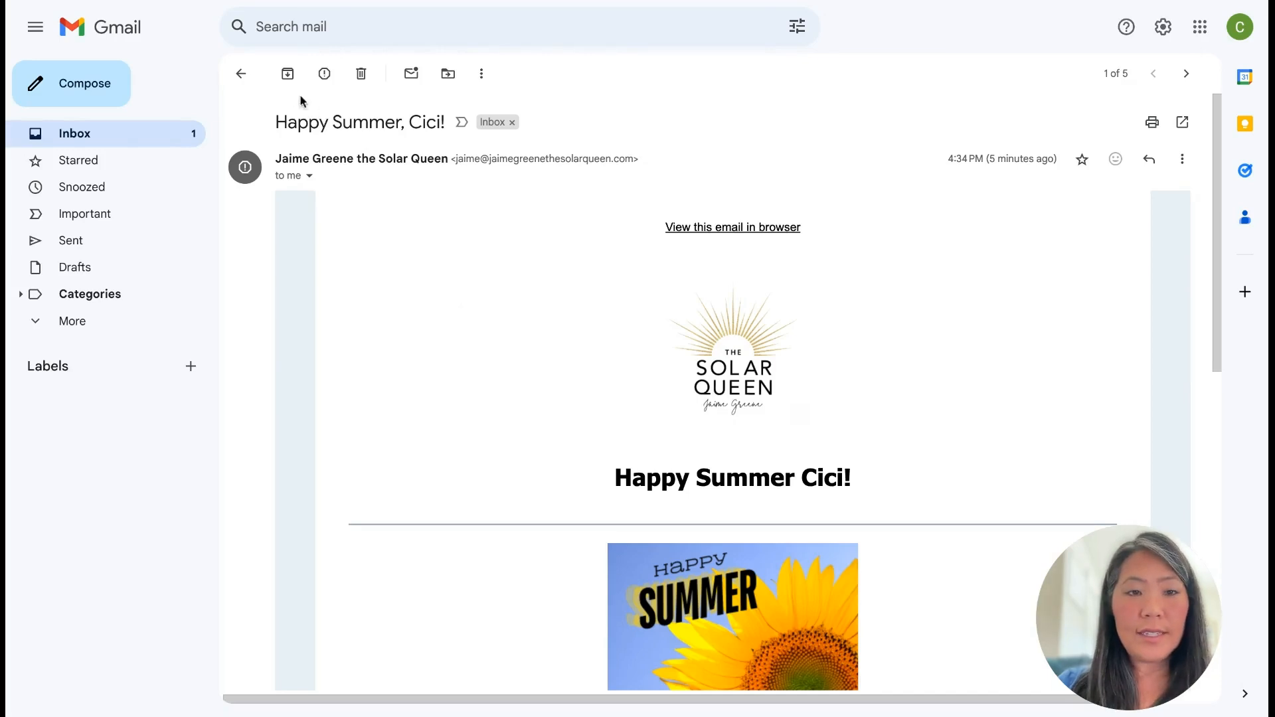
Step: Switch to Gmail, reopen the received "Happy Summer" email and review its personalized greeting, image, text, booking button and footer
{"action": "left_click", "coordinate": [241, 74]}
{"action": "left_click", "coordinate": [366, 162]}
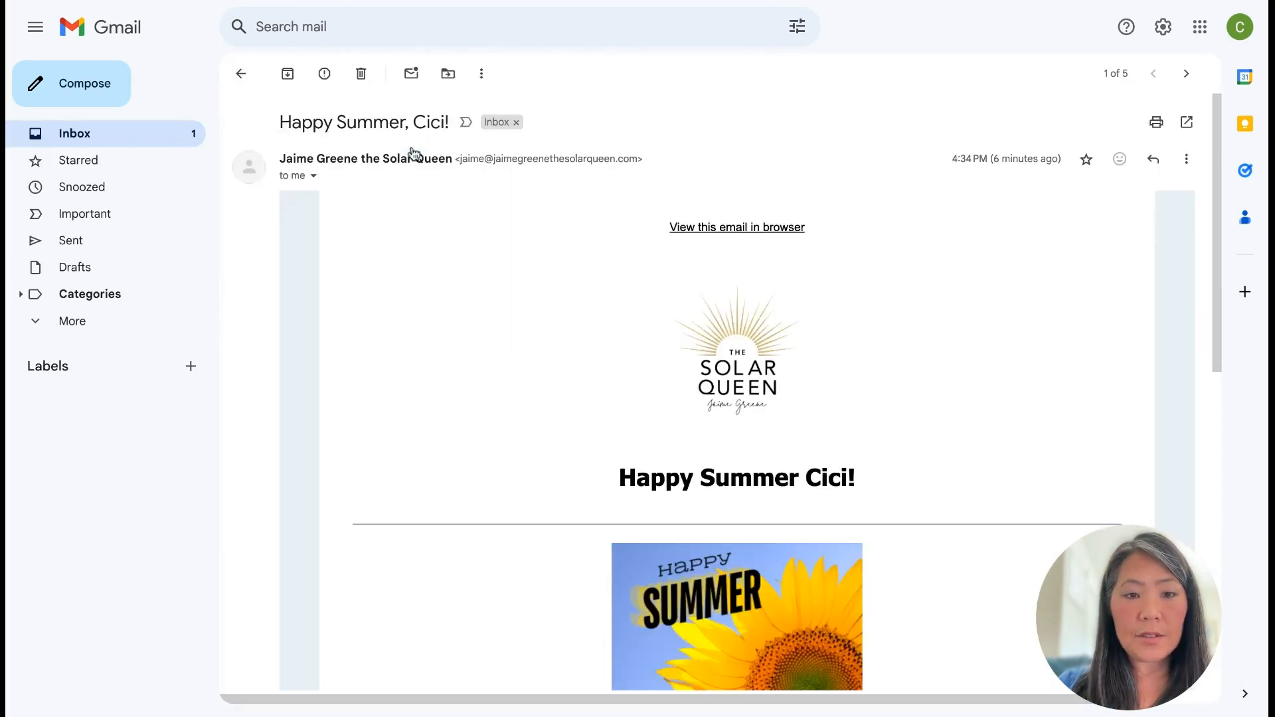
{"action": "scroll", "coordinate": [469, 213], "scroll_direction": "down", "scroll_amount": 3}
{"action": "scroll", "coordinate": [469, 214], "scroll_direction": "down", "scroll_amount": 5}
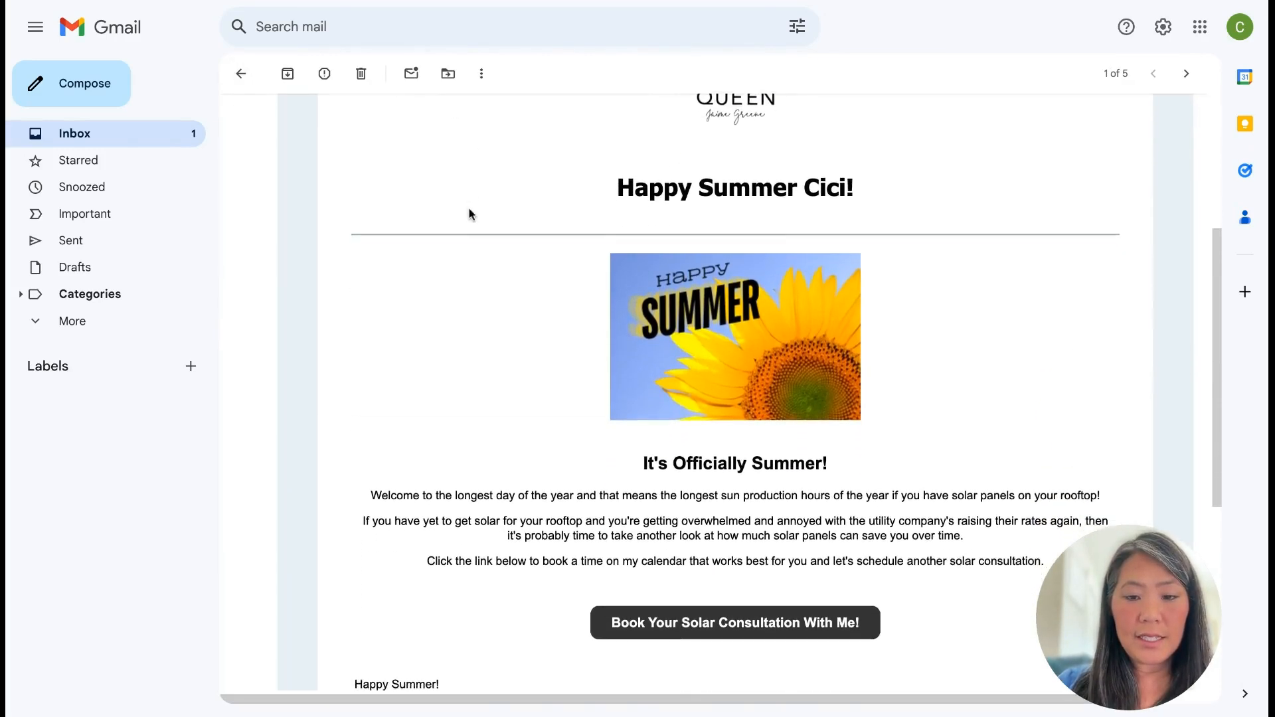
{"action": "scroll", "coordinate": [851, 294], "scroll_direction": "up", "scroll_amount": 5}
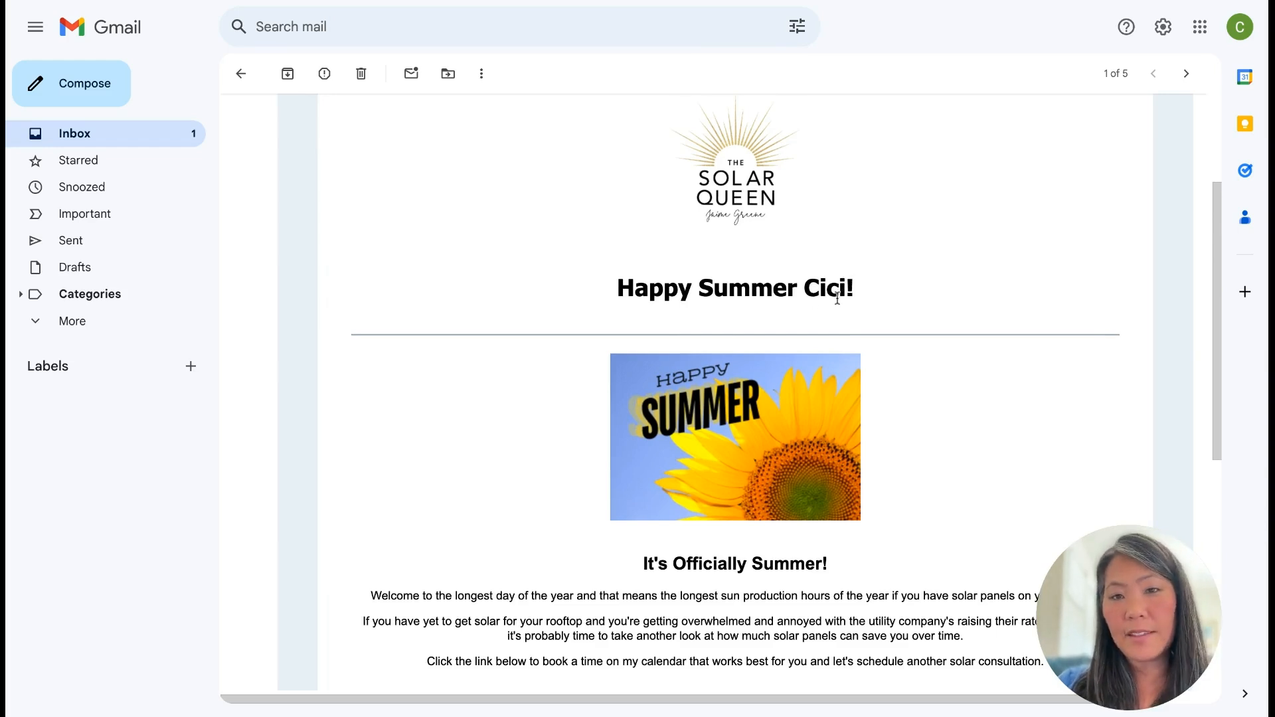
{"action": "scroll", "coordinate": [838, 299], "scroll_direction": "down", "scroll_amount": 1}
{"action": "scroll", "coordinate": [843, 435], "scroll_direction": "down", "scroll_amount": 1}
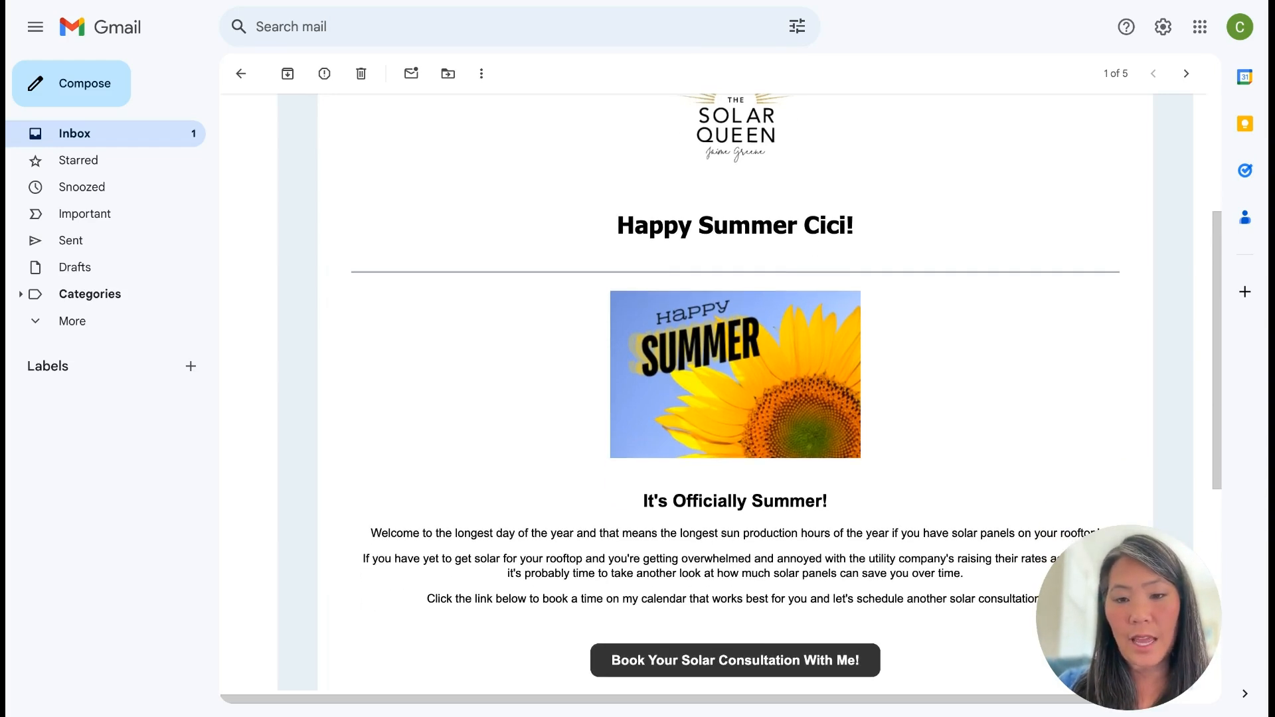
{"action": "scroll", "coordinate": [844, 425], "scroll_direction": "down", "scroll_amount": 1}
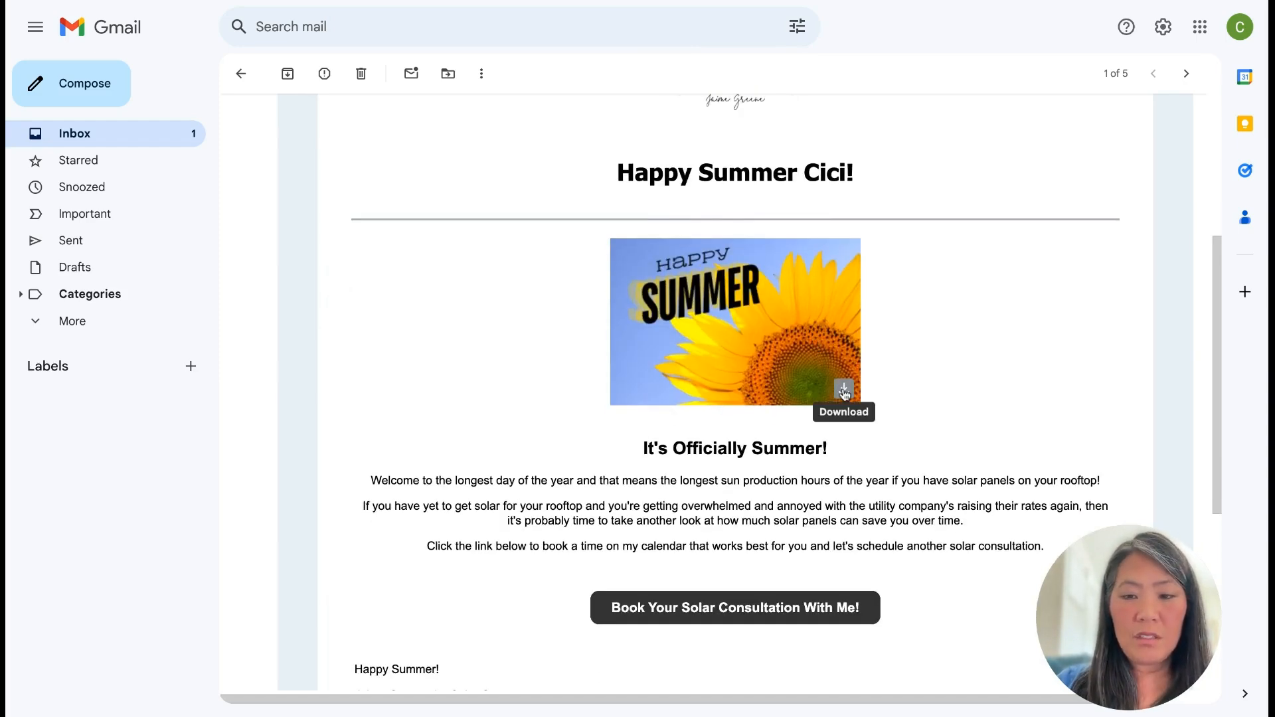
{"action": "scroll", "coordinate": [787, 368], "scroll_direction": "down", "scroll_amount": 2}
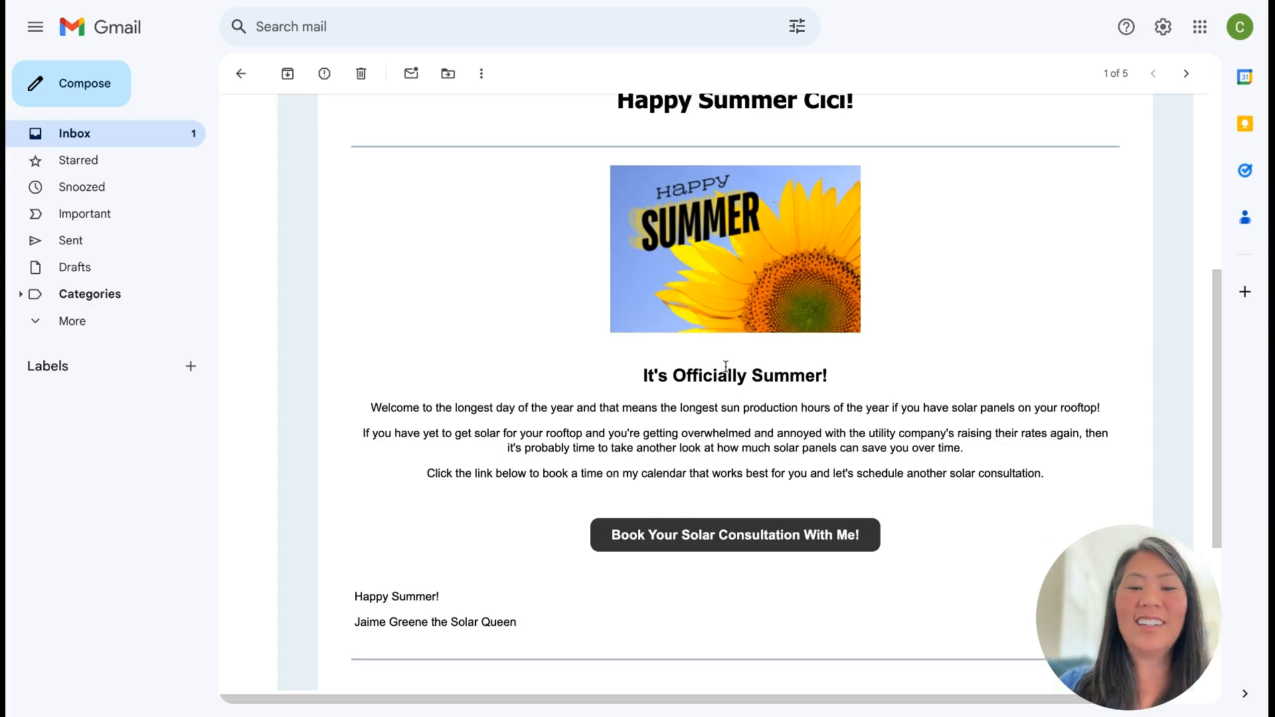
{"action": "scroll", "coordinate": [718, 383], "scroll_direction": "down", "scroll_amount": 1}
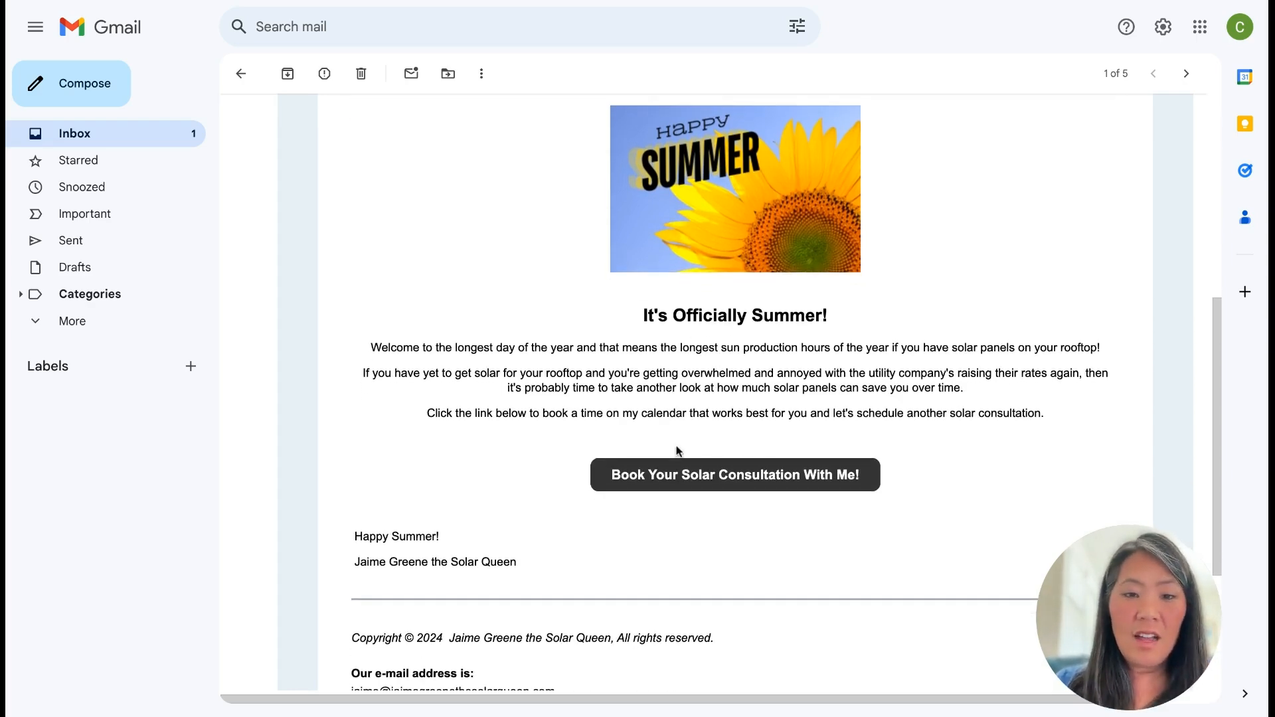
{"action": "scroll", "coordinate": [677, 452], "scroll_direction": "down", "scroll_amount": 2}
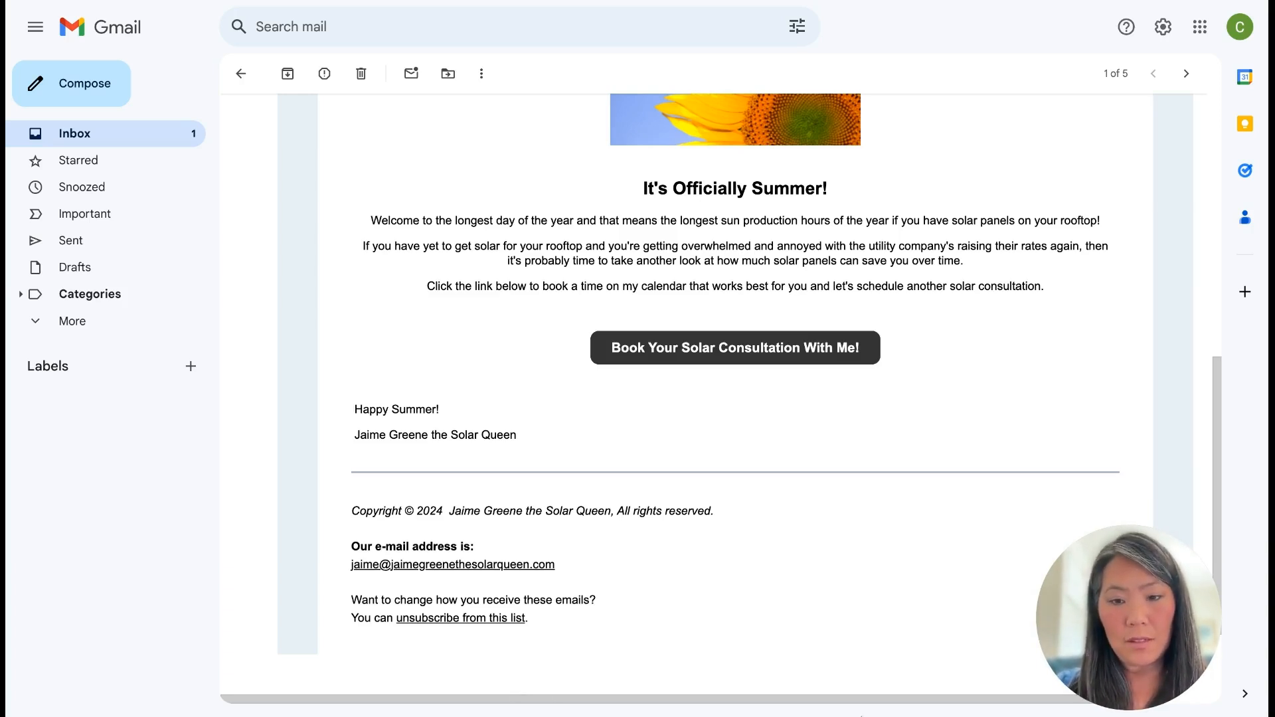
{"action": "left_click_drag", "start_coordinate": [1138, 693], "coordinate": [671, 431]}
{"action": "left_click", "coordinate": [671, 430]}
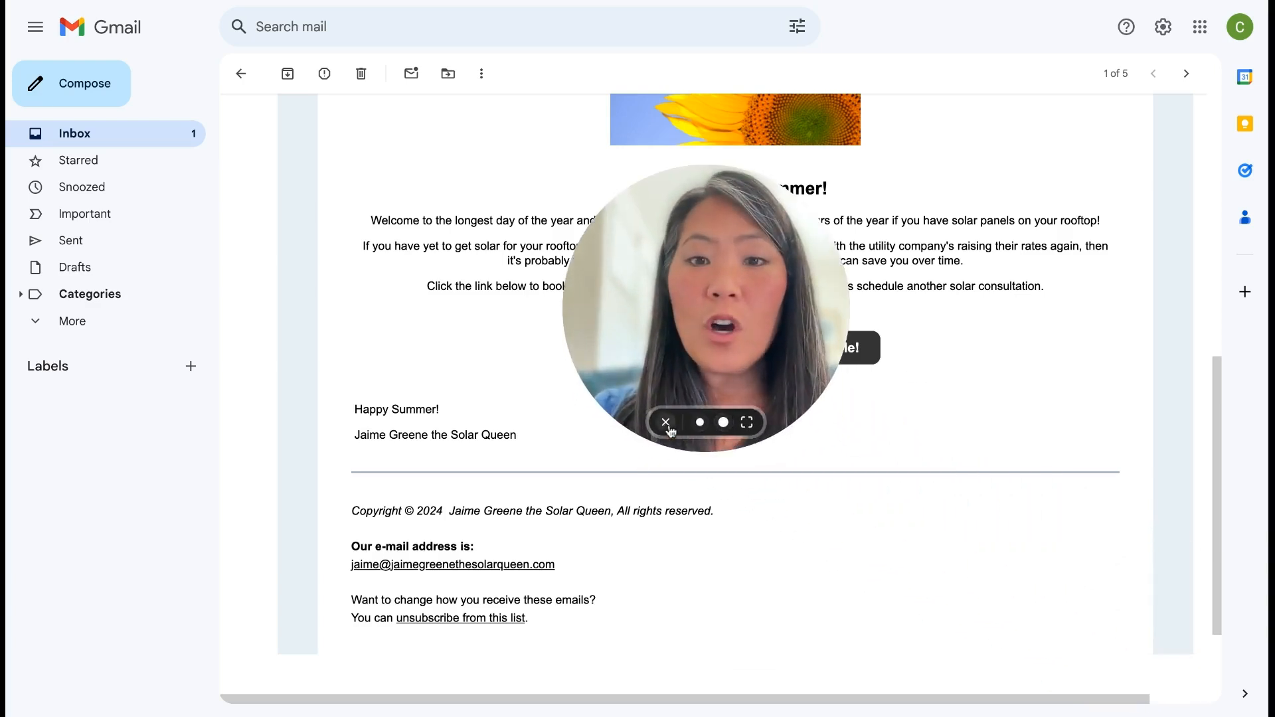